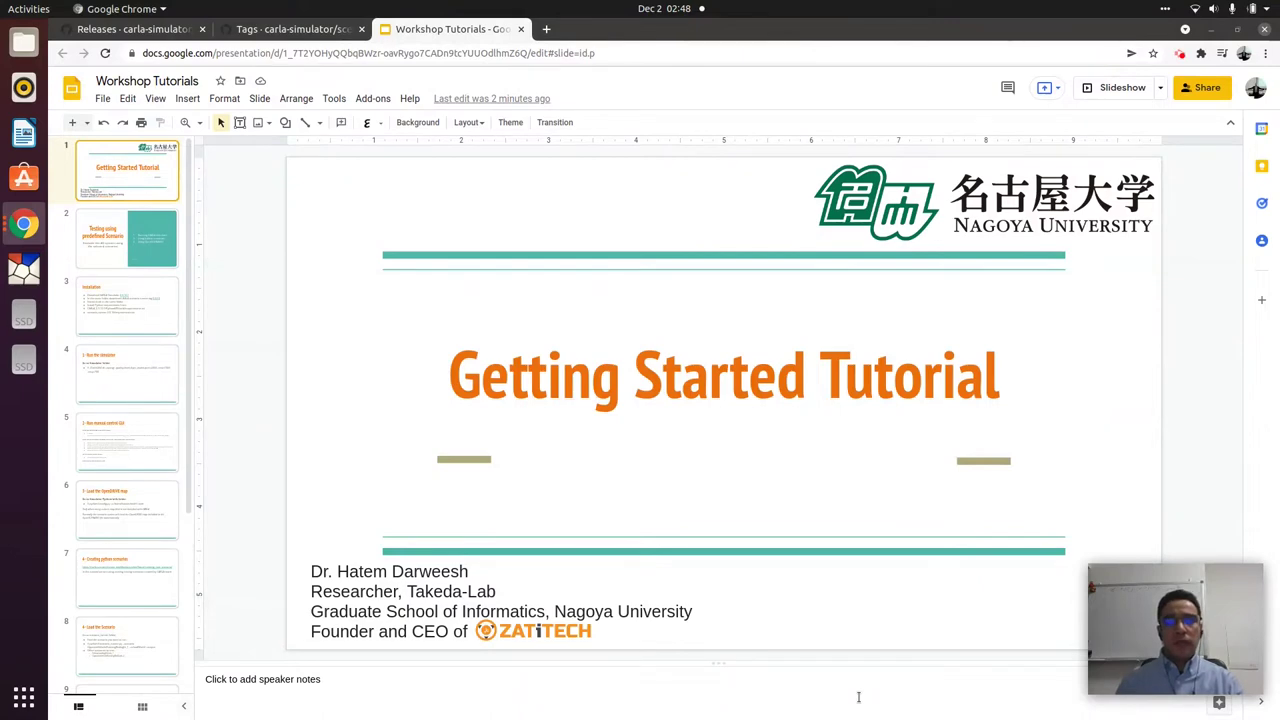
# Step: Open slide 2, 'Testing using predefined Scenario', in the Workshop Tutorials deck
pyautogui.click(103, 234)
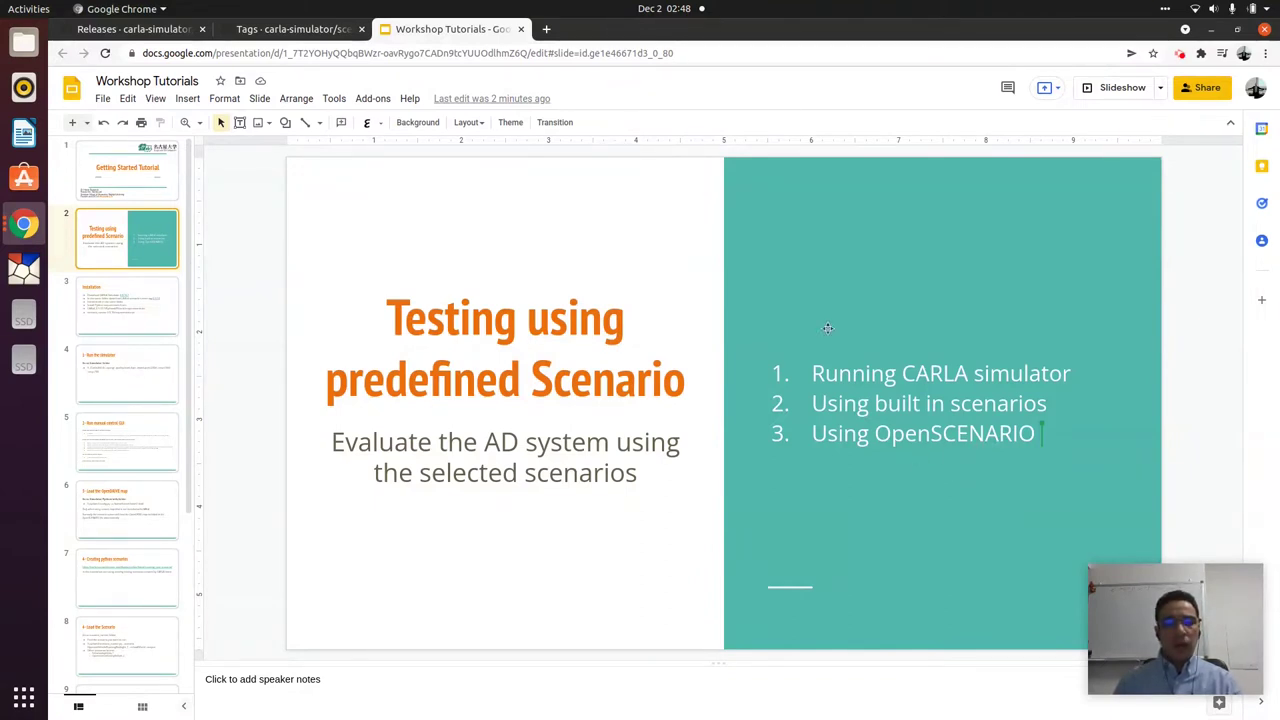
# Step: Present the Installation slide's bullet text, then switch to the CARLA releases page on GitHub
pyautogui.click(154, 310)
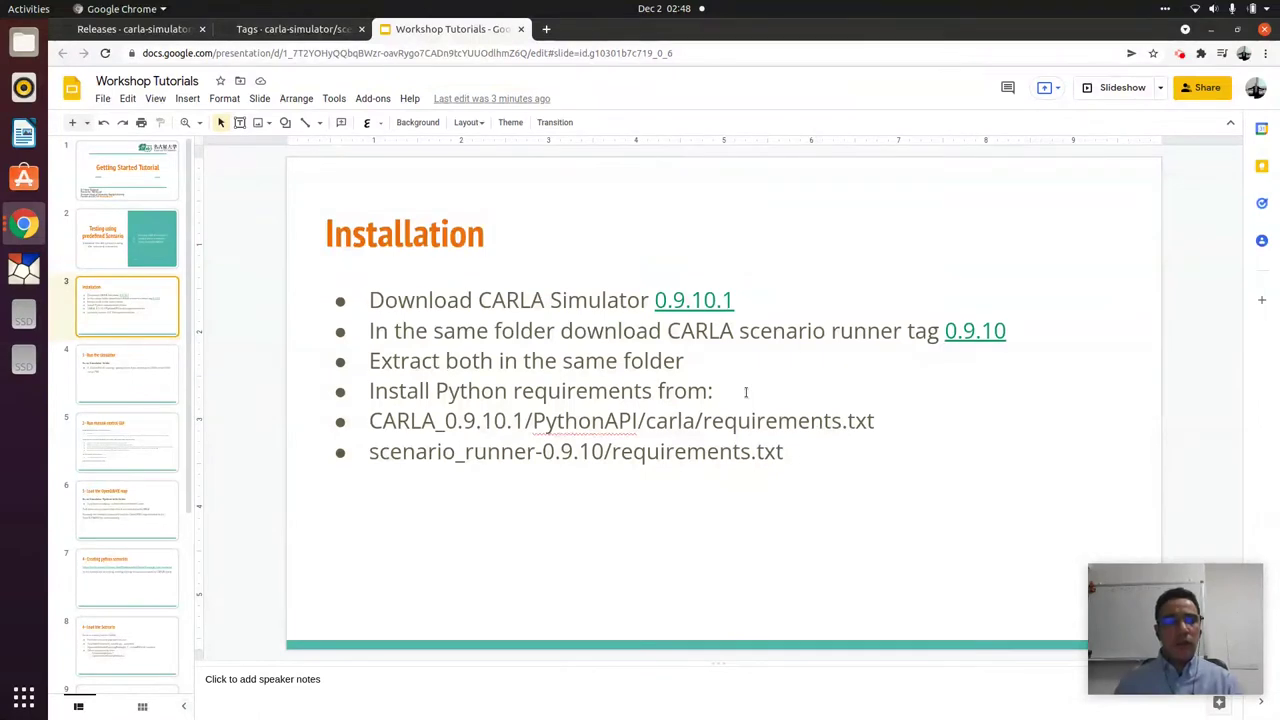
pyautogui.click(738, 300)
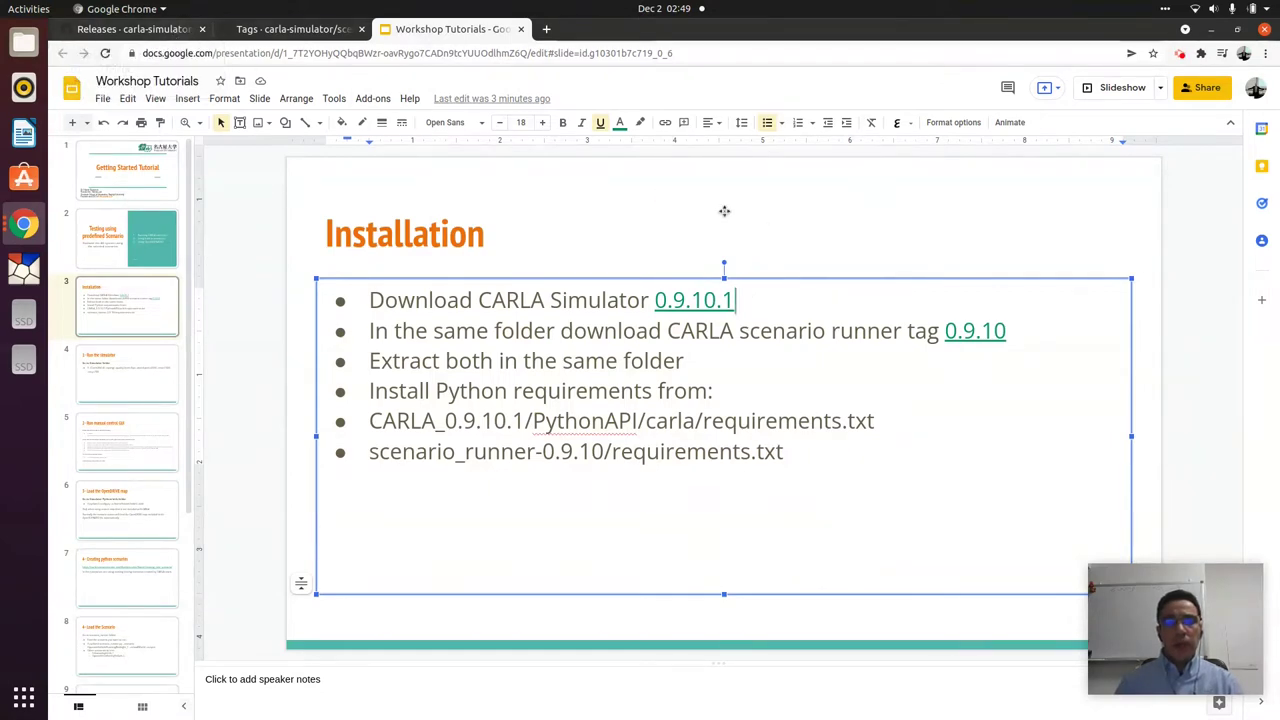
pyautogui.click(160, 30)
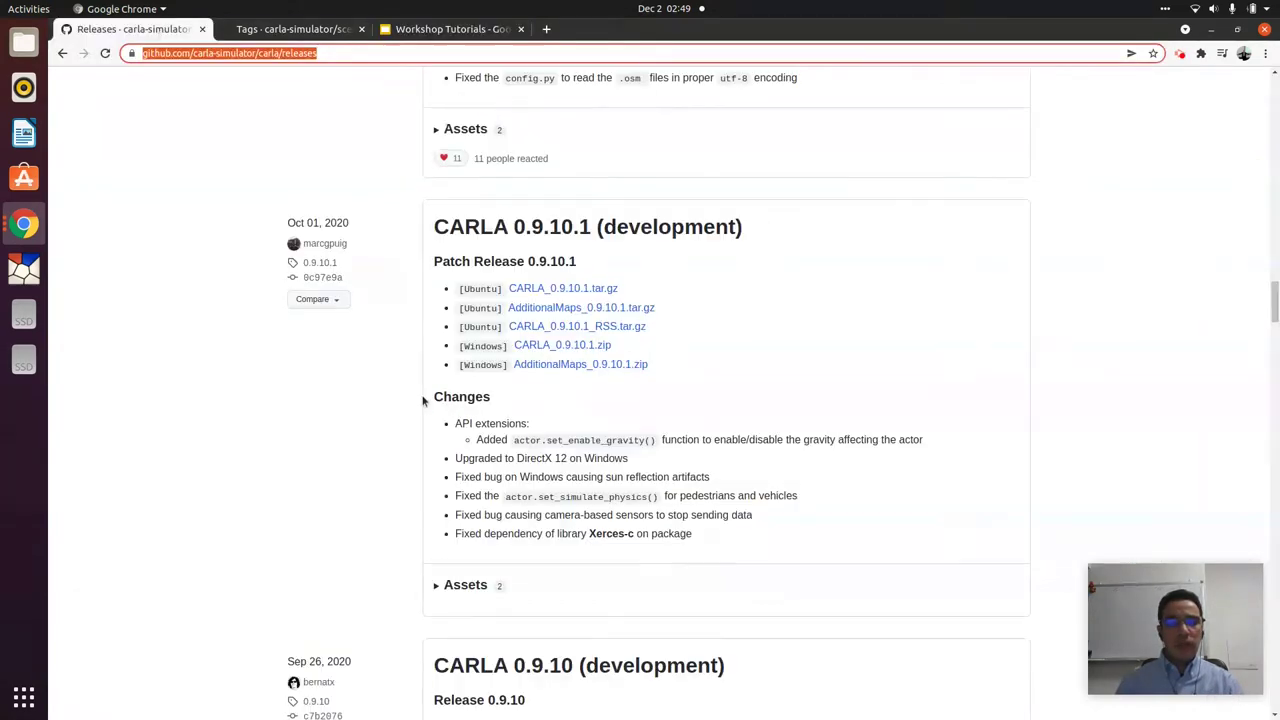
# Step: Scroll the releases page to the CARLA 0.9.10.1 (development) entry with its Ubuntu and Windows downloads
pyautogui.scroll(12, 337, 491)
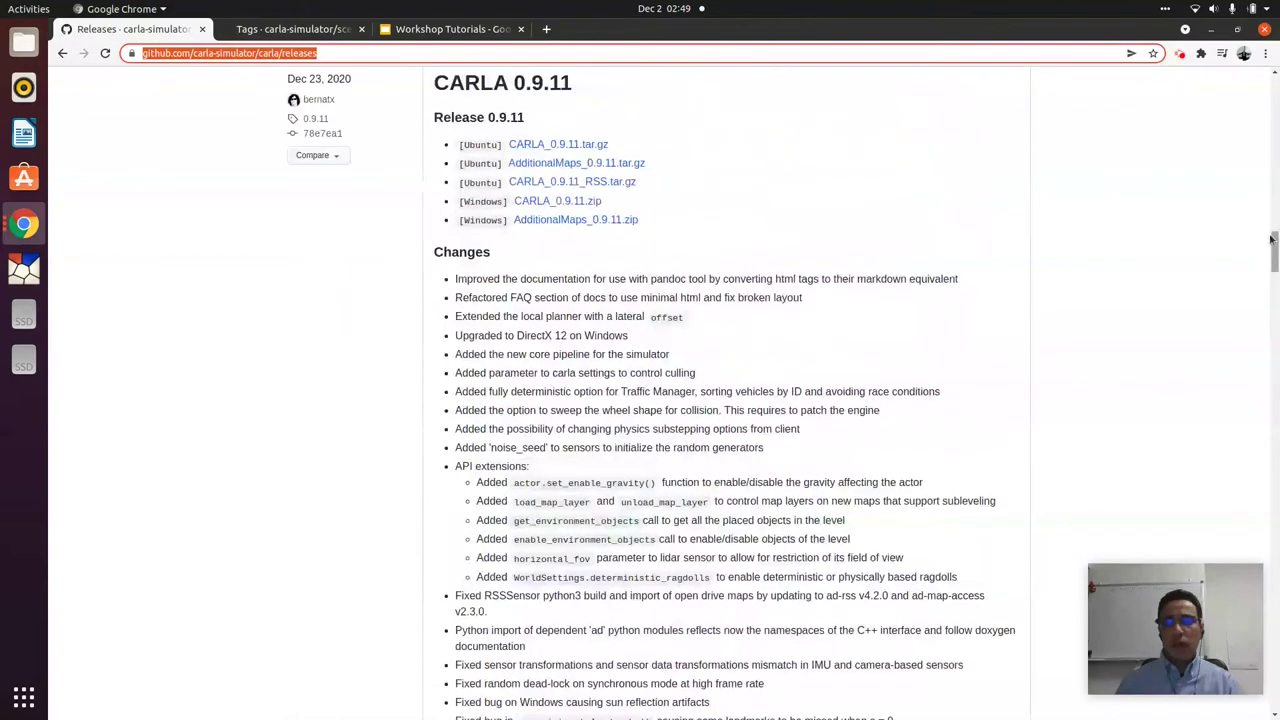
pyautogui.moveTo(1274, 252); pyautogui.dragTo(1273, 72)
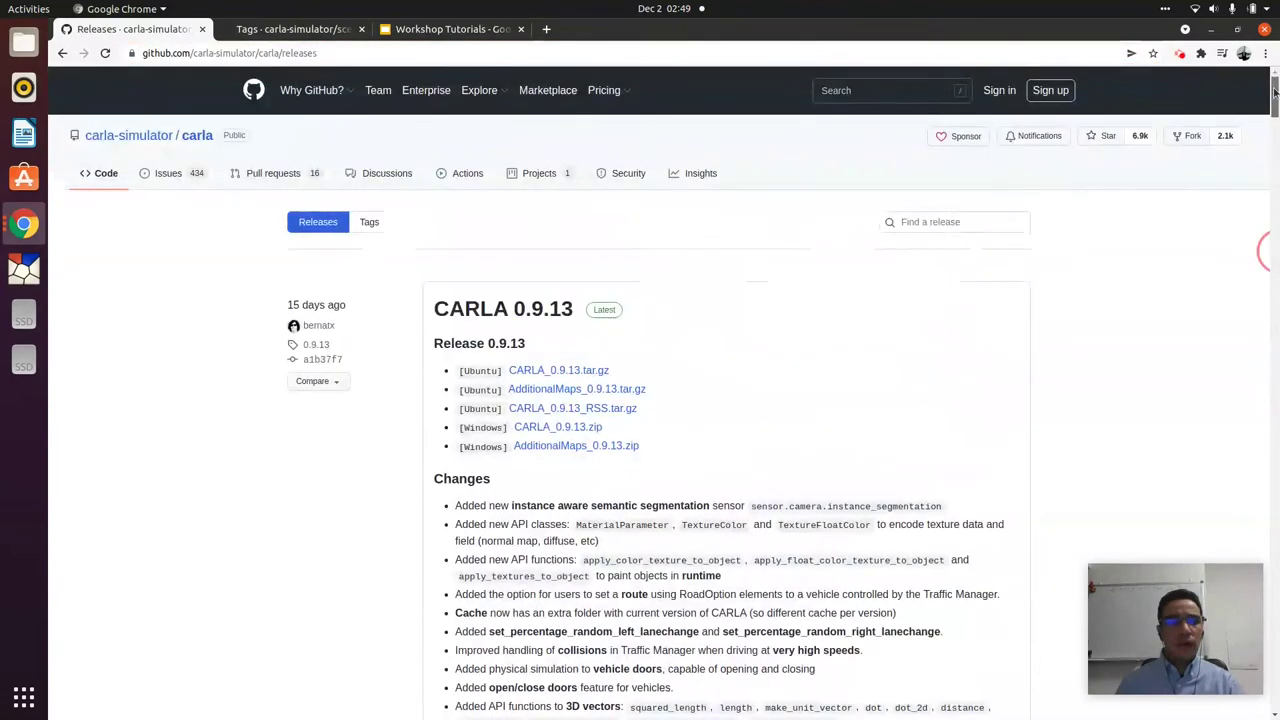
pyautogui.scroll(-5, 592, 246)
pyautogui.scroll(4, 592, 246)
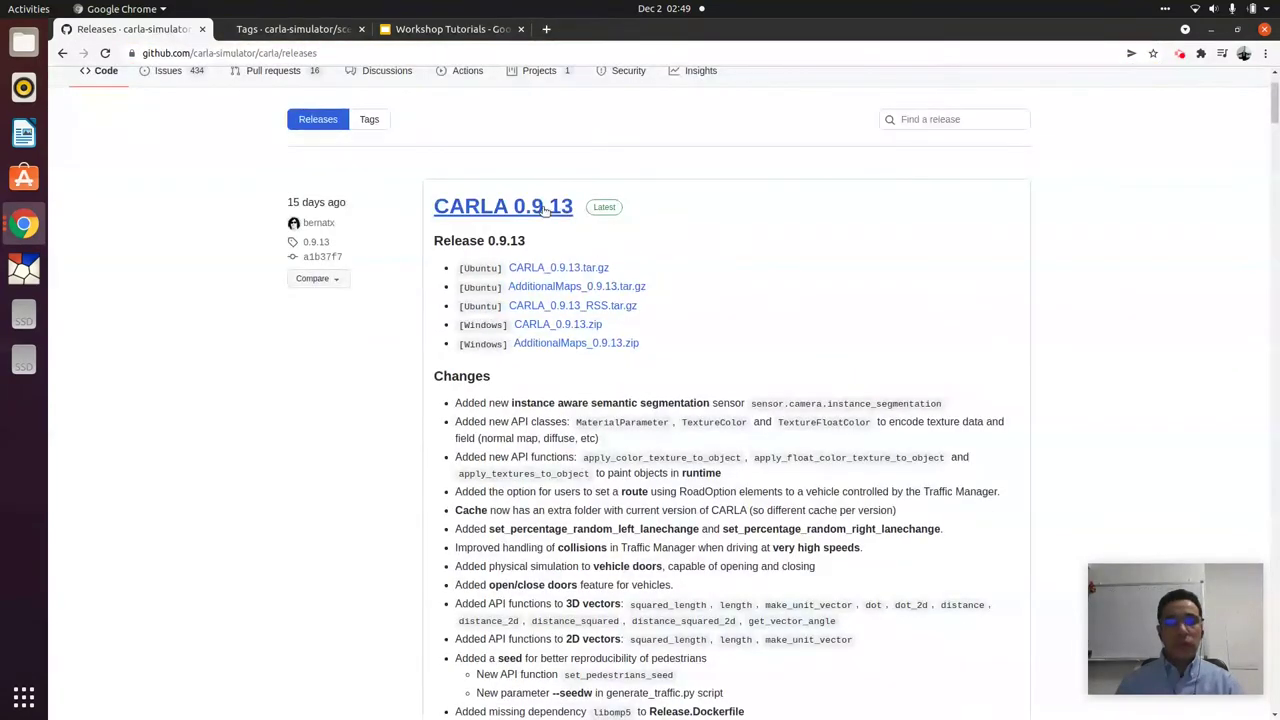
pyautogui.scroll(-5, 1035, 320)
pyautogui.moveTo(1273, 147); pyautogui.dragTo(1274, 333)
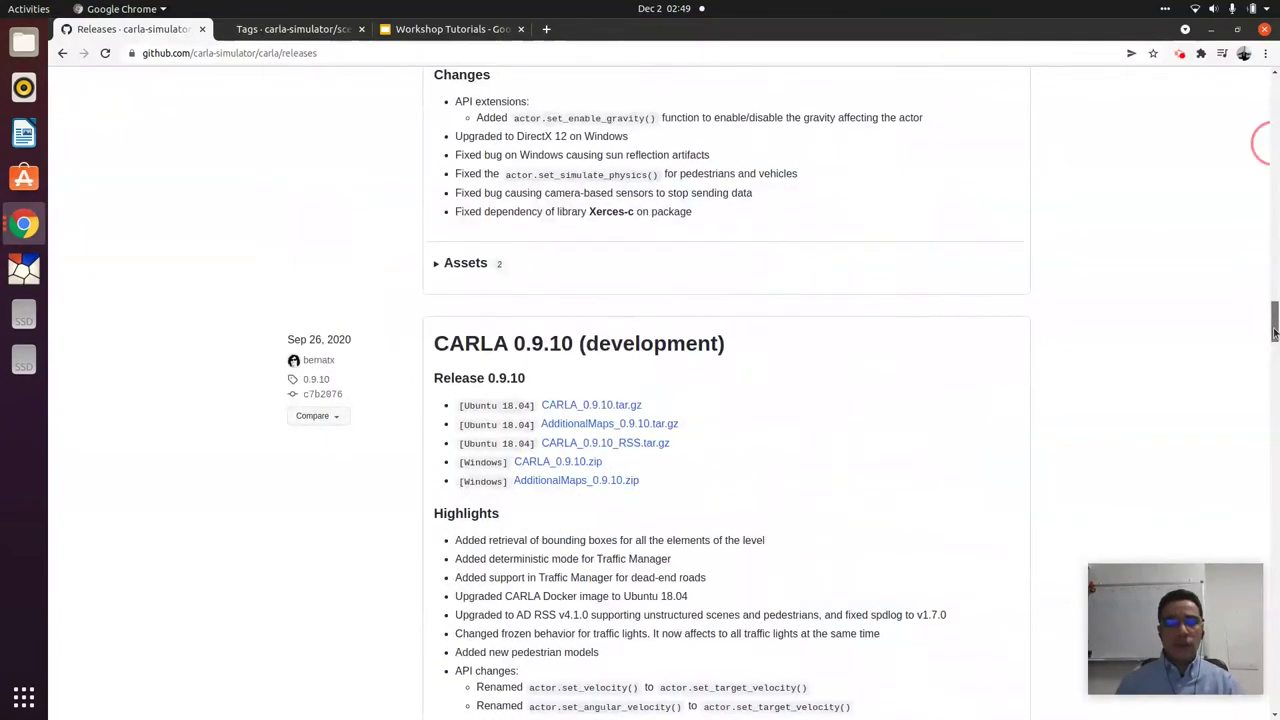
pyautogui.scroll(4, 743, 450)
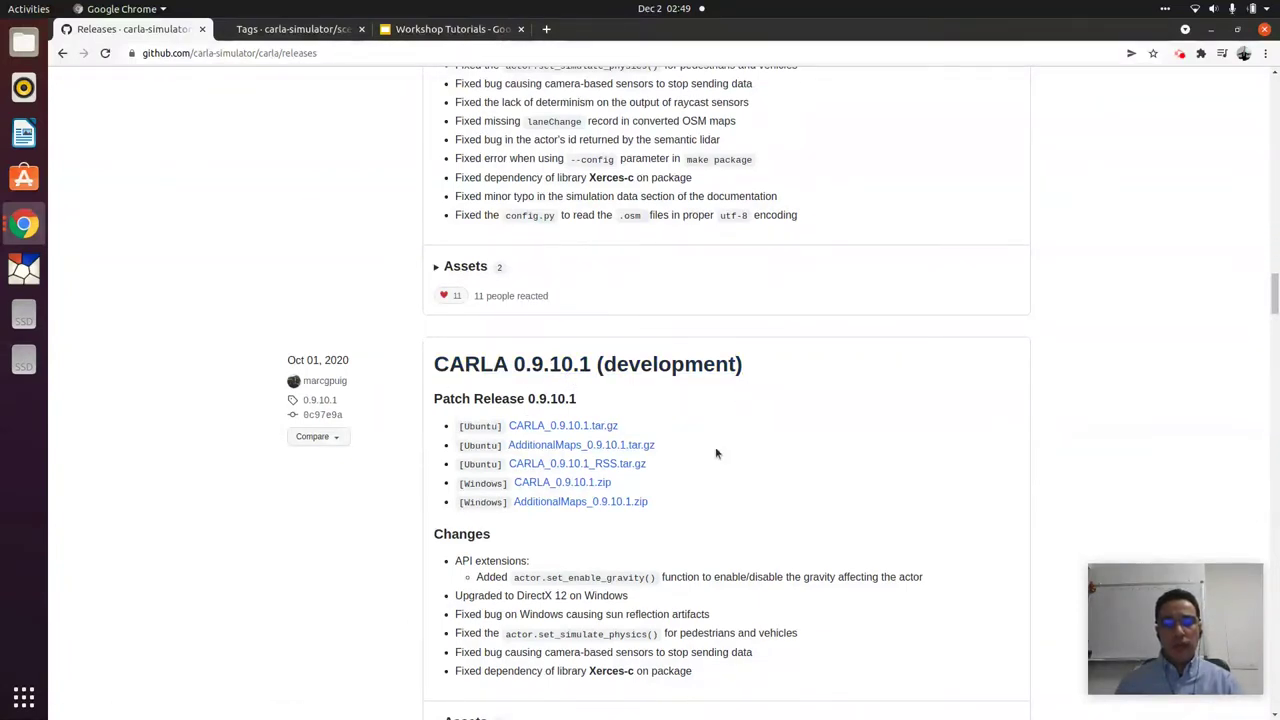
pyautogui.scroll(-1, 717, 451)
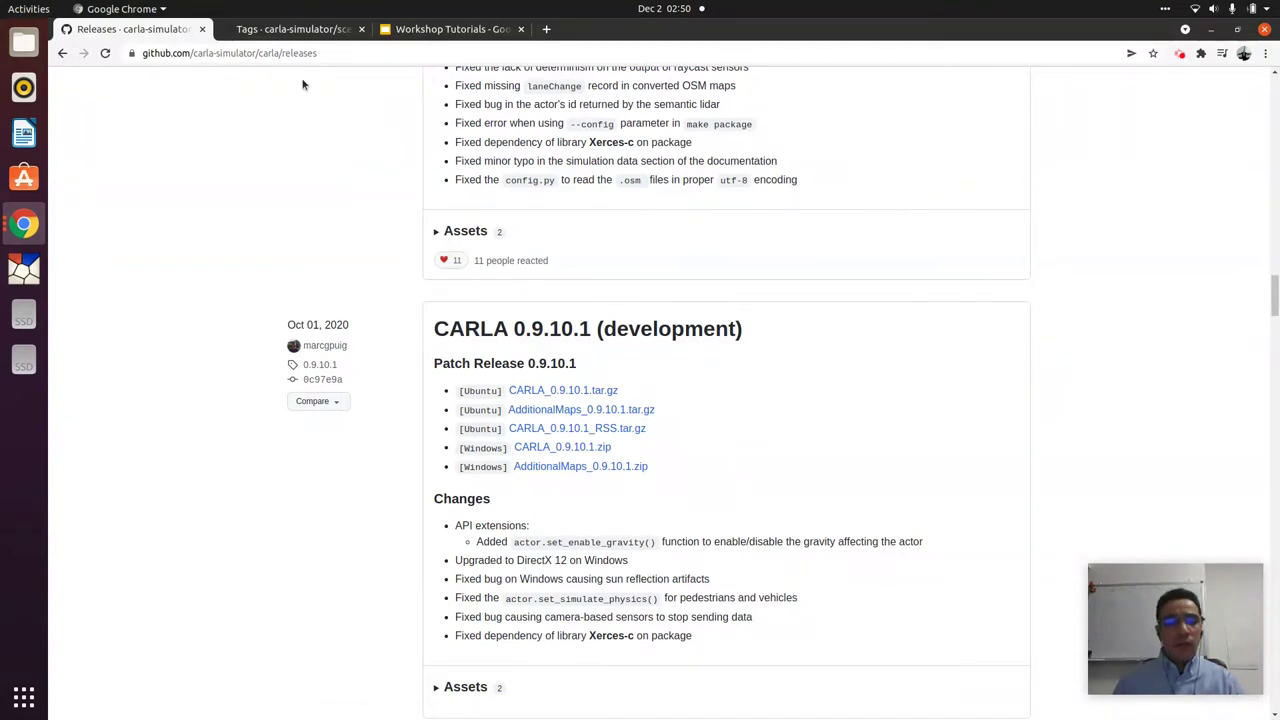
# Step: Review the scenario_runner tags list, including v0.9.10, then return to the Workshop Tutorials slides
pyautogui.click(307, 30)
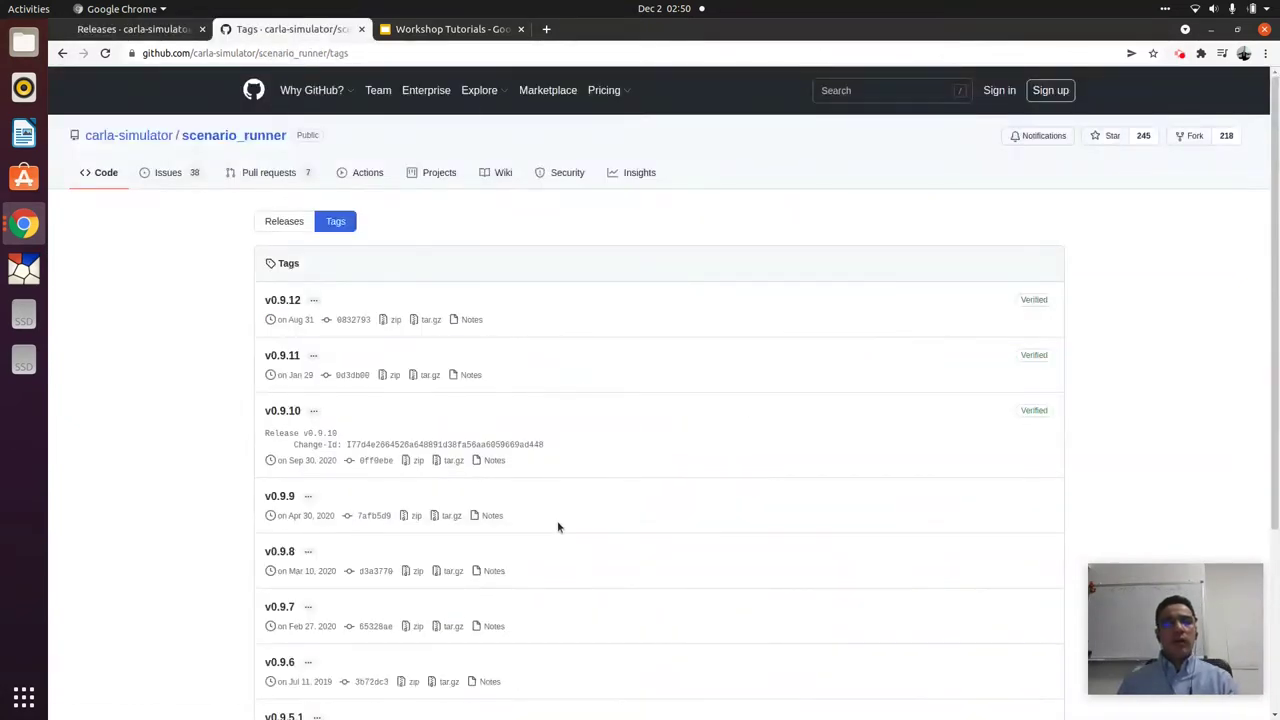
pyautogui.click(452, 30)
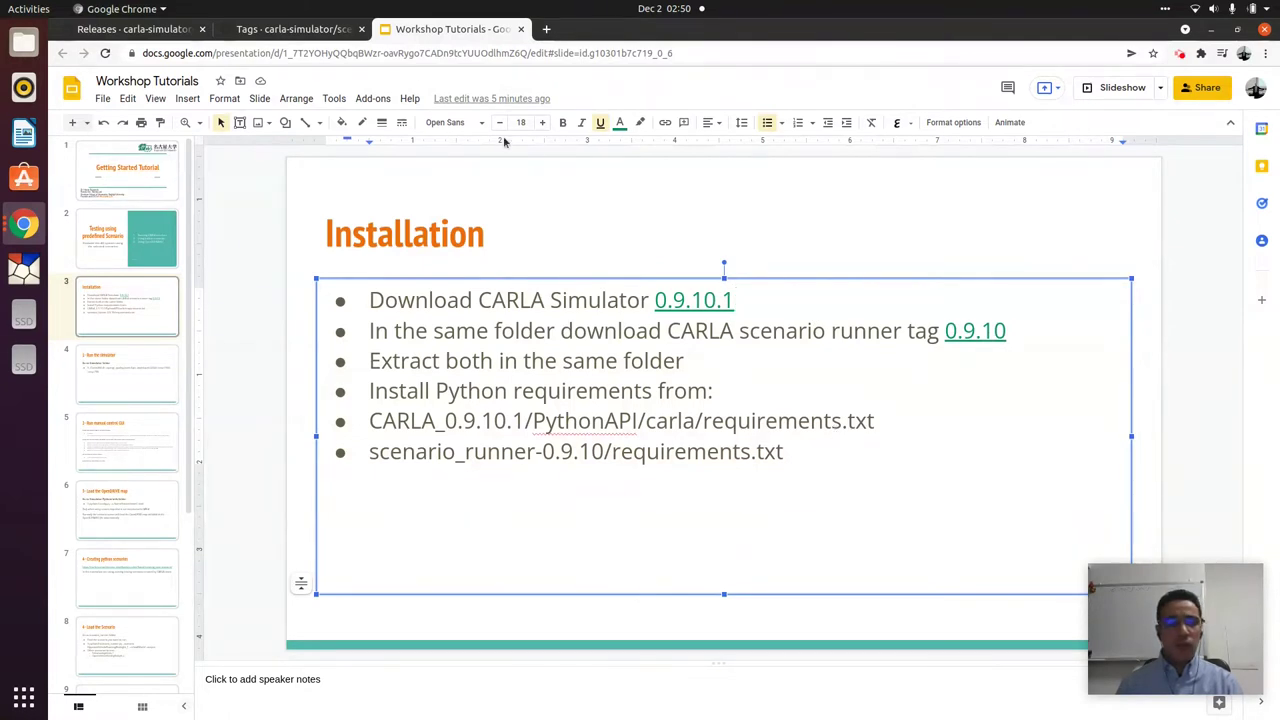
pyautogui.click(295, 29)
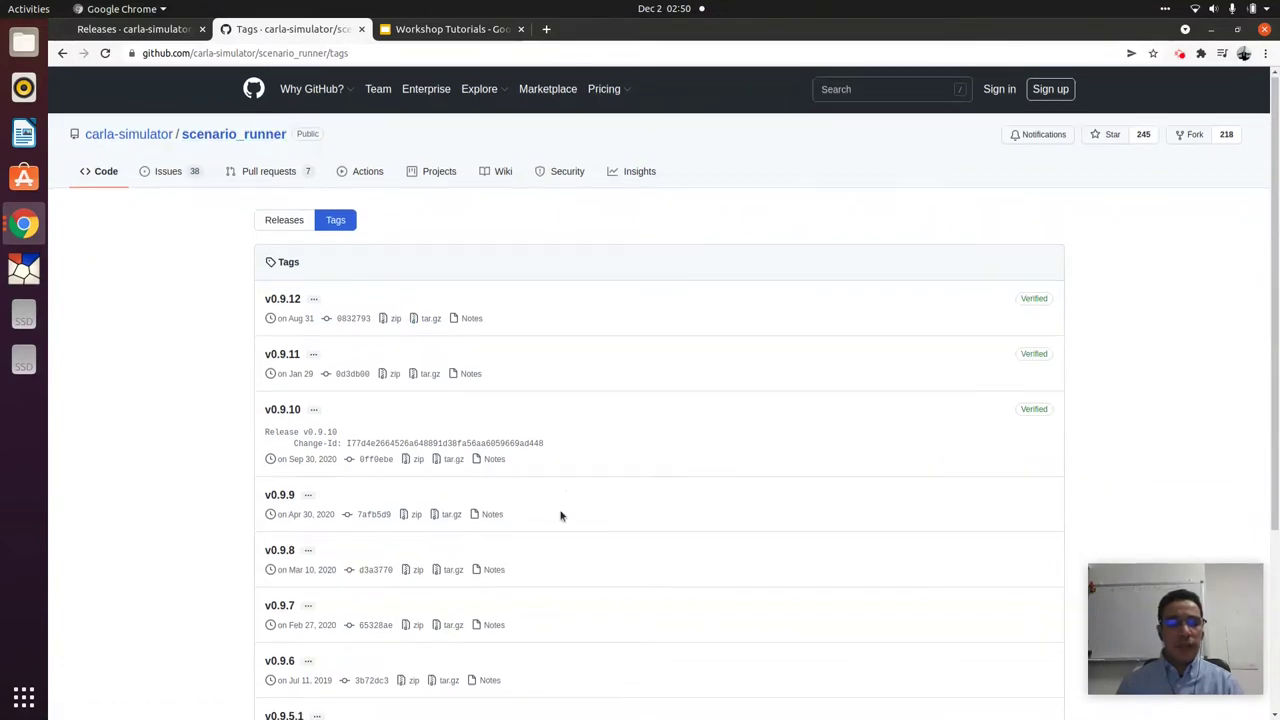
pyautogui.scroll(-5, 560, 514)
pyautogui.scroll(2, 555, 470)
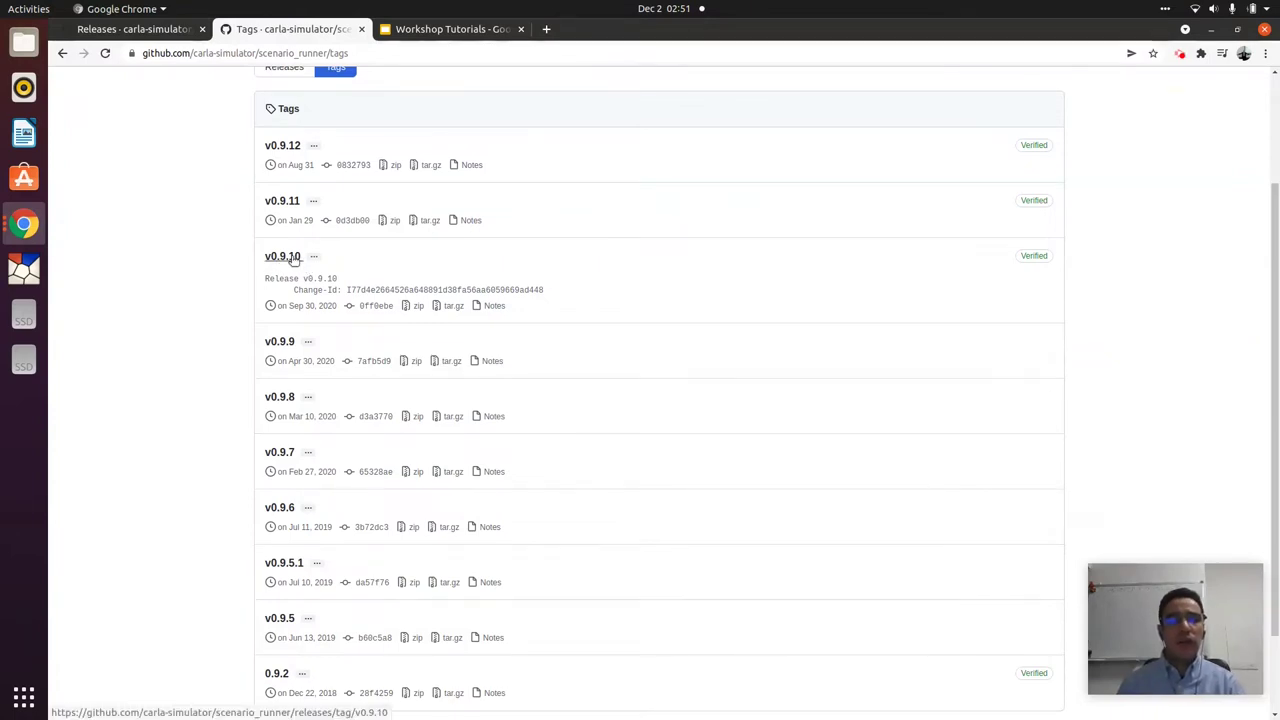
pyautogui.click(452, 30)
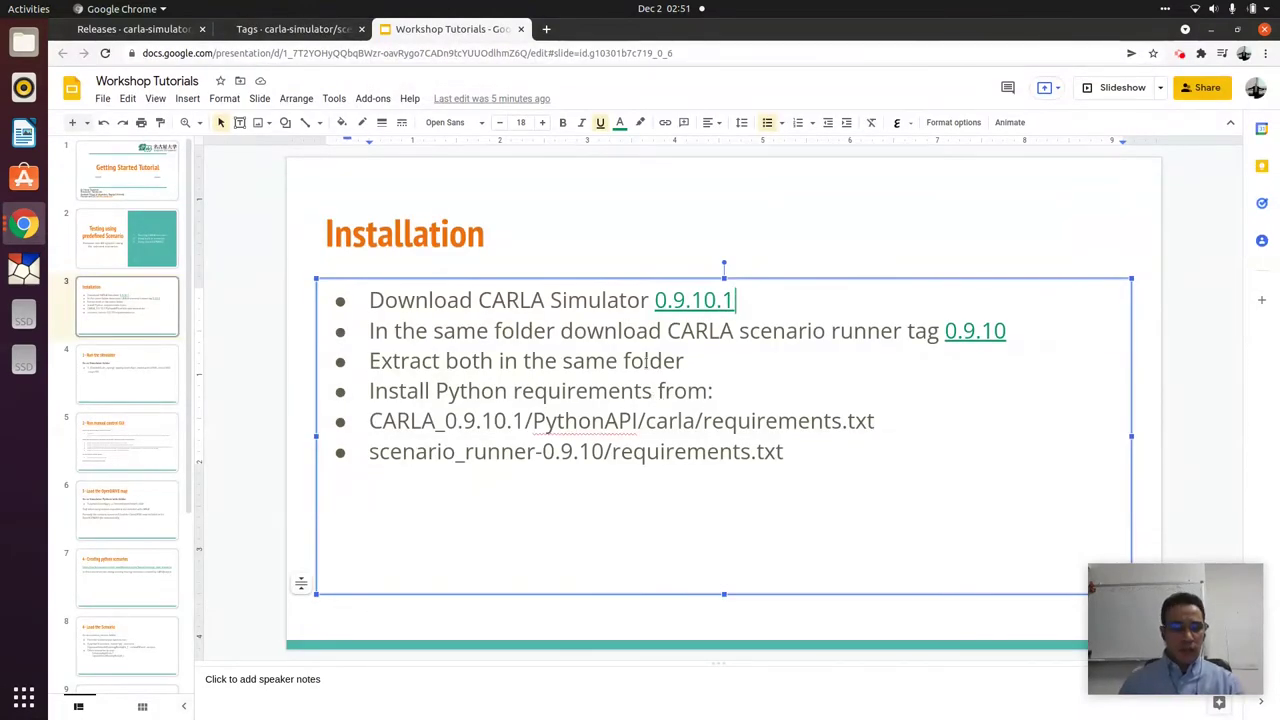
# Step: Go to the desktop and open the carla folder in the Files file manager
pyautogui.hotkey('ctrl', 'alt', 'Right')
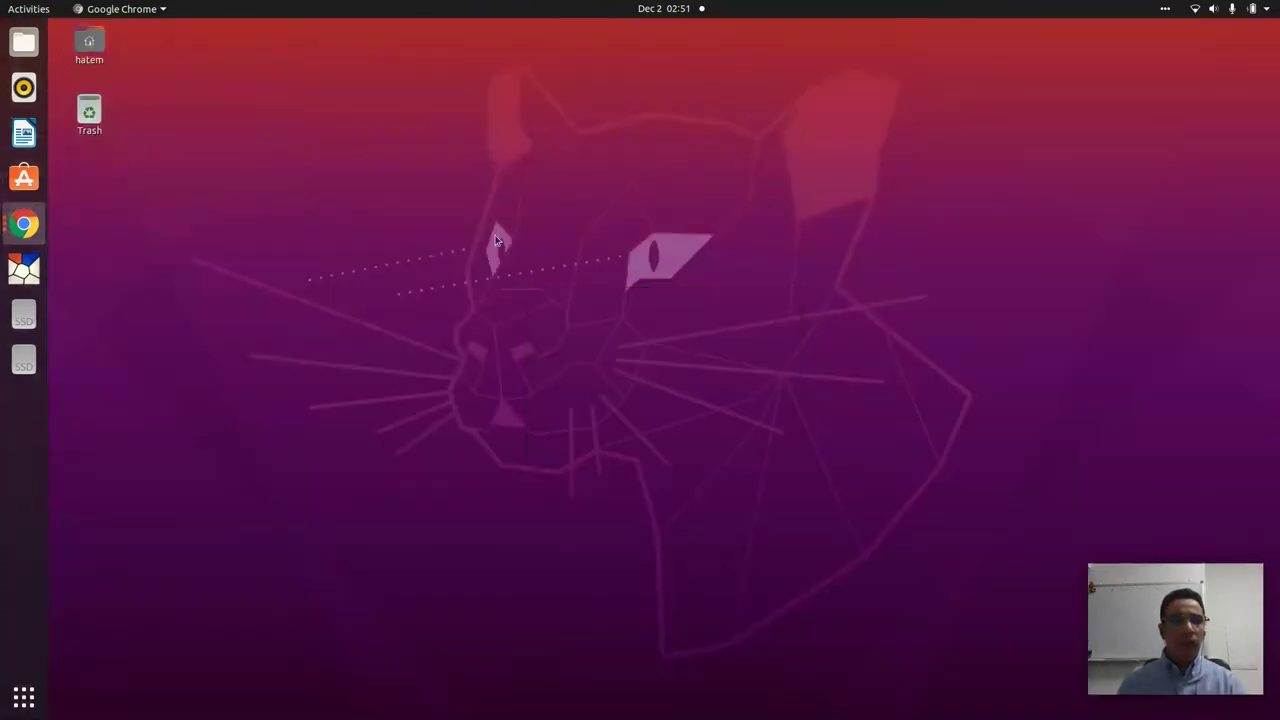
pyautogui.click(24, 42)
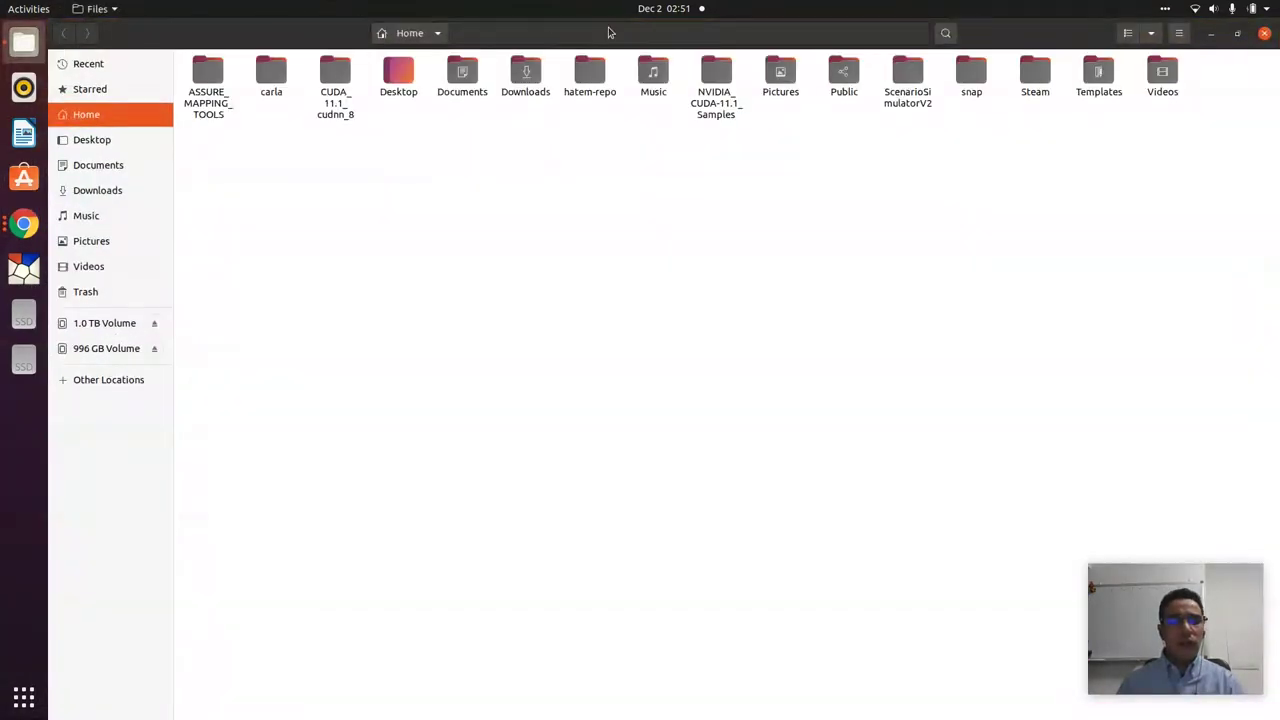
pyautogui.click(267, 78)
pyautogui.doubleClick(272, 78)
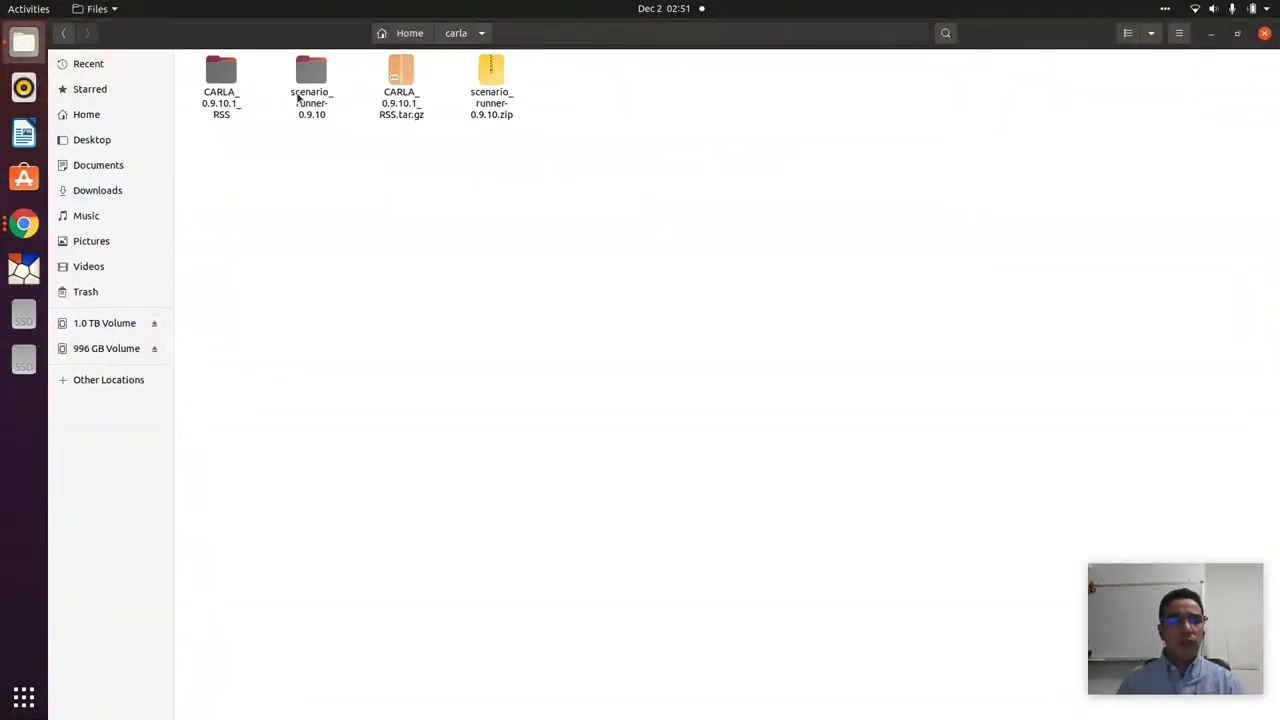
# Step: Select the two downloaded archives together in the carla folder
pyautogui.moveTo(390, 172); pyautogui.dragTo(571, 89)
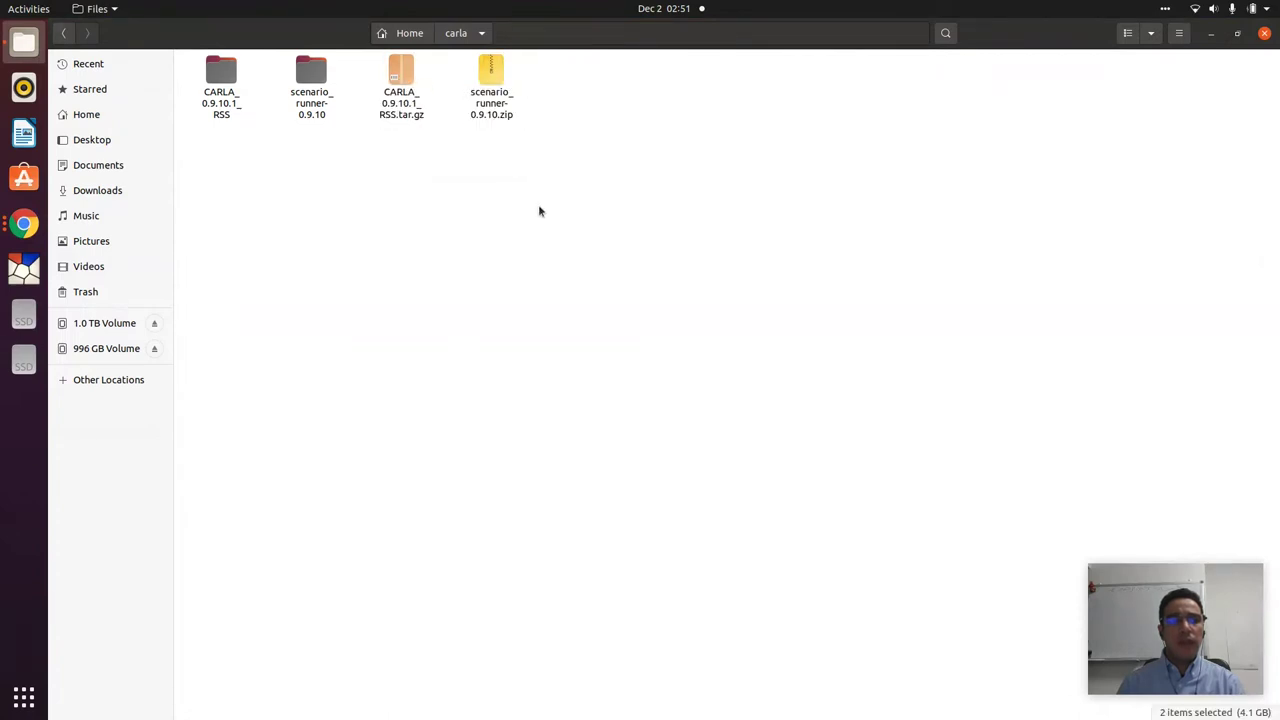
pyautogui.moveTo(389, 129); pyautogui.dragTo(516, 80)
pyautogui.click(530, 165)
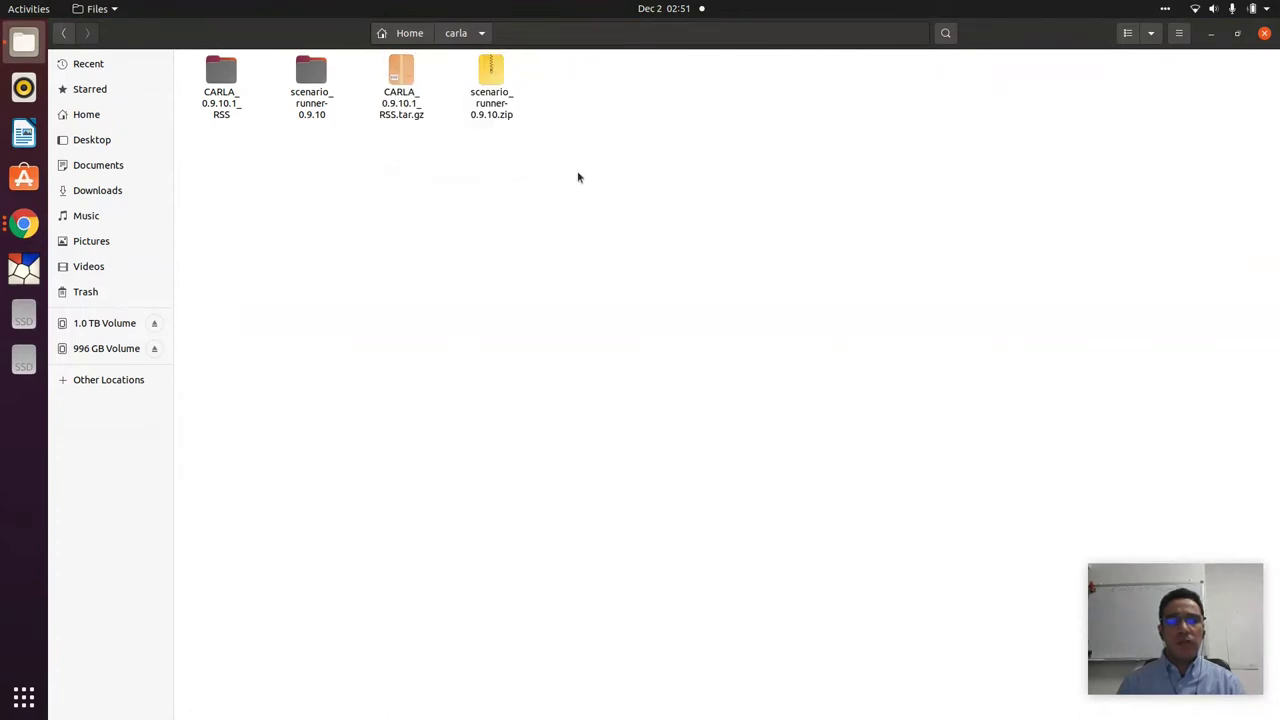
pyautogui.moveTo(577, 177); pyautogui.dragTo(369, 63)
pyautogui.click(471, 200)
# Step: Point out the CARLA_0.9.10.1_RSS and scenario_runner-0.9.10 archives and their extracted folders, then return to the slides
pyautogui.click(395, 77)
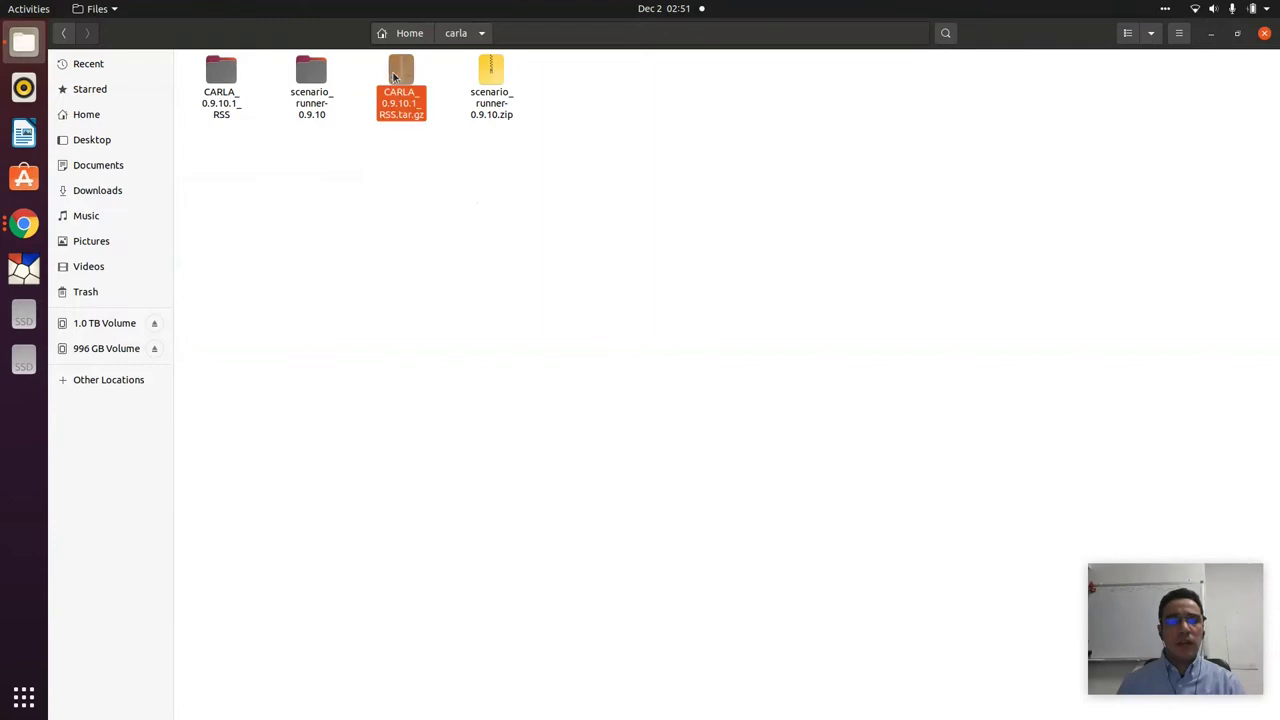
pyautogui.click(221, 78)
pyautogui.click(274, 225)
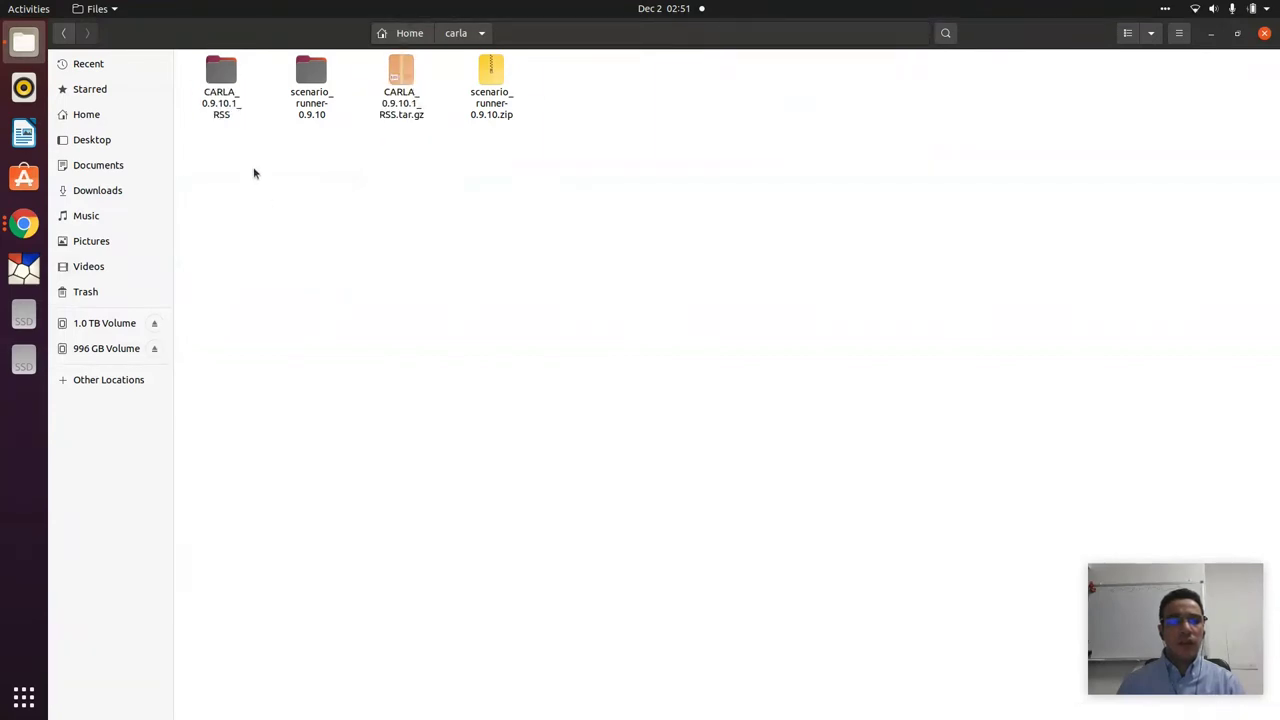
pyautogui.click(491, 77)
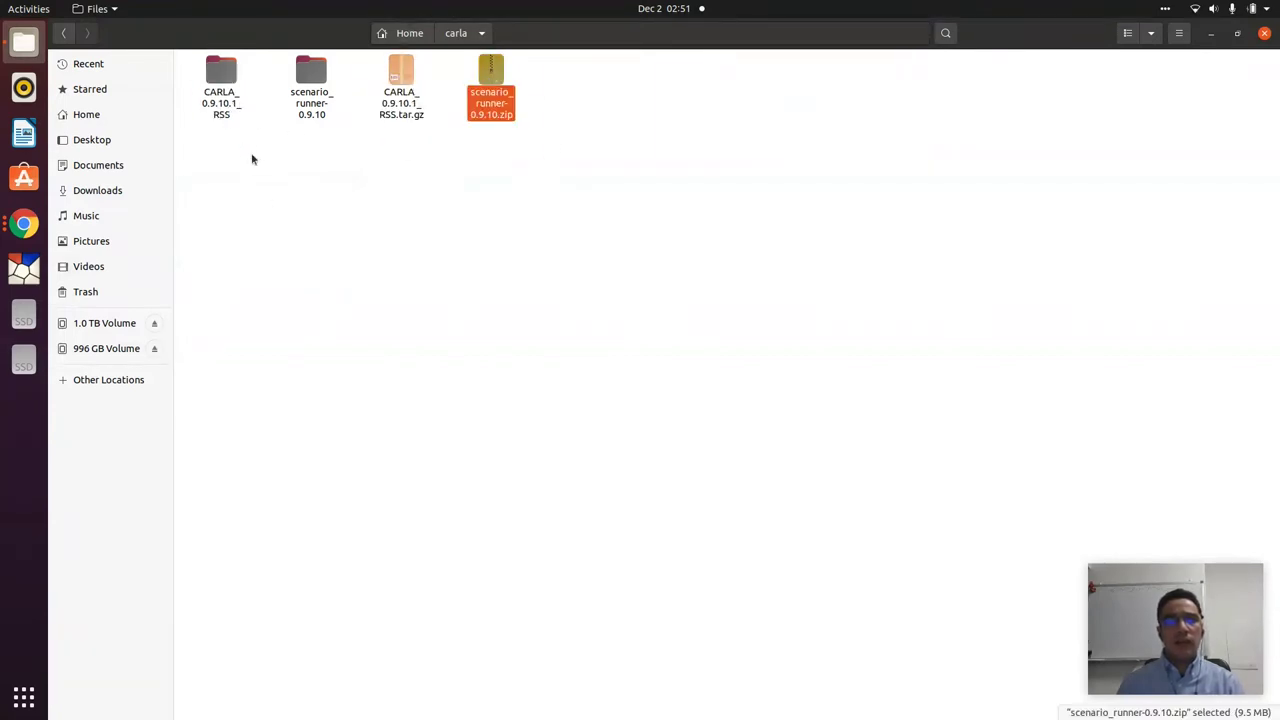
pyautogui.click(304, 66)
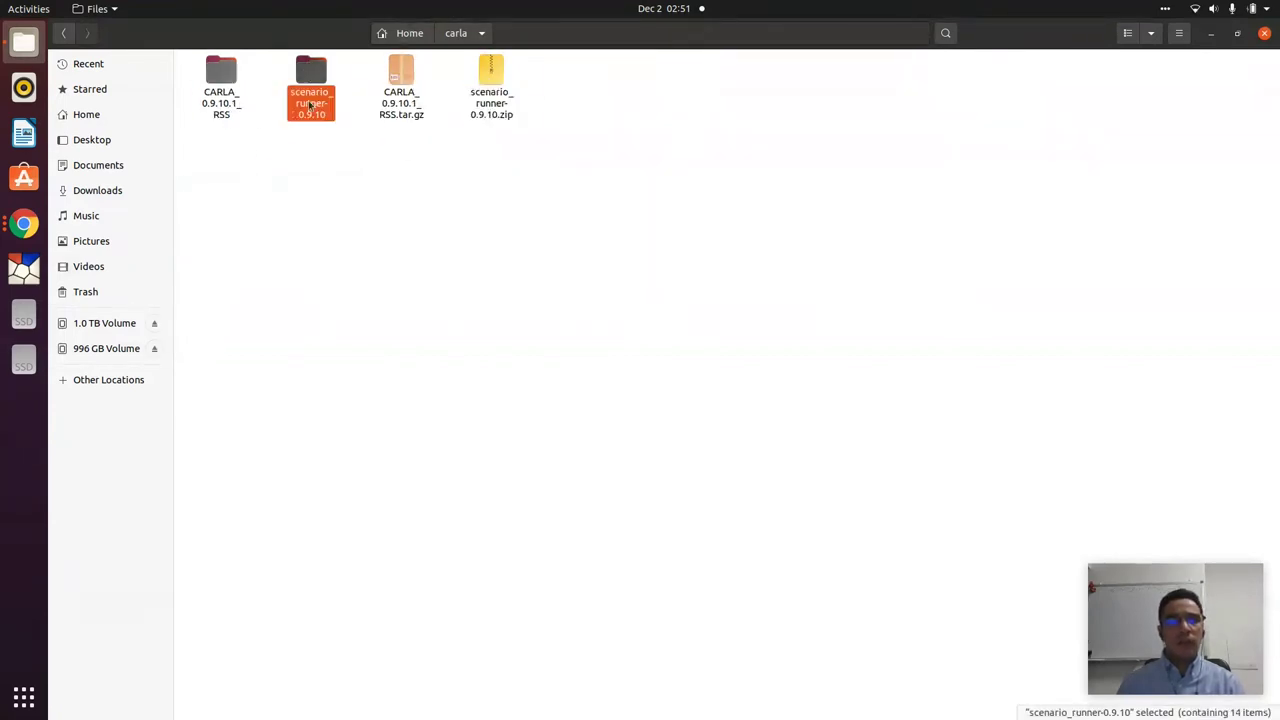
pyautogui.click(381, 182)
pyautogui.hotkey('alt', 'Tab')
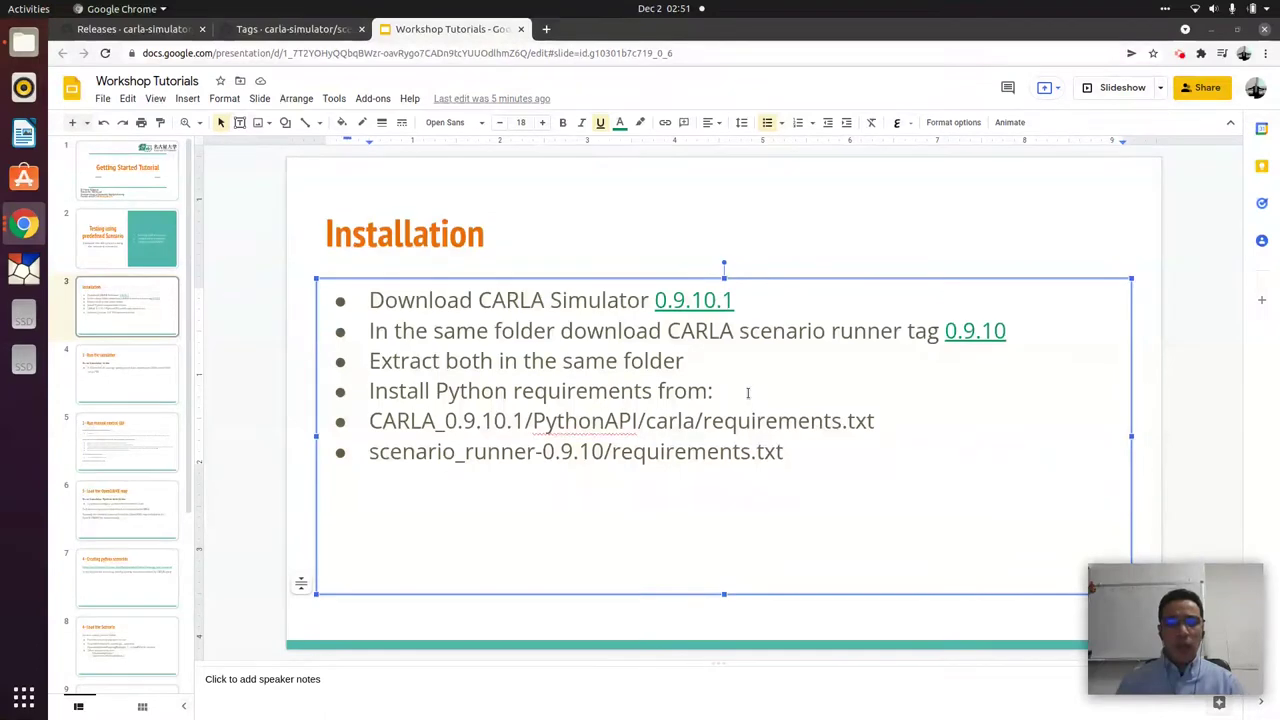
# Step: Highlight 'requirements' in the slide's CARLA path line, then return to the Files window
pyautogui.doubleClick(770, 421)
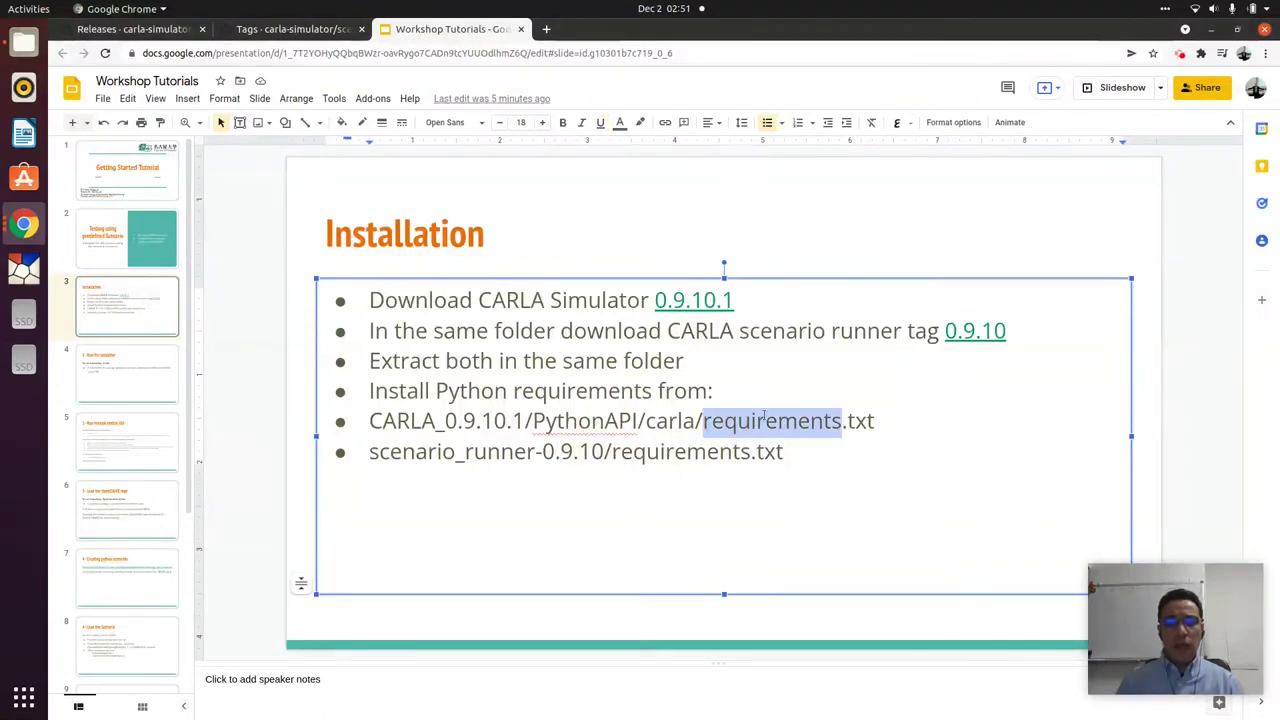
pyautogui.click(910, 424)
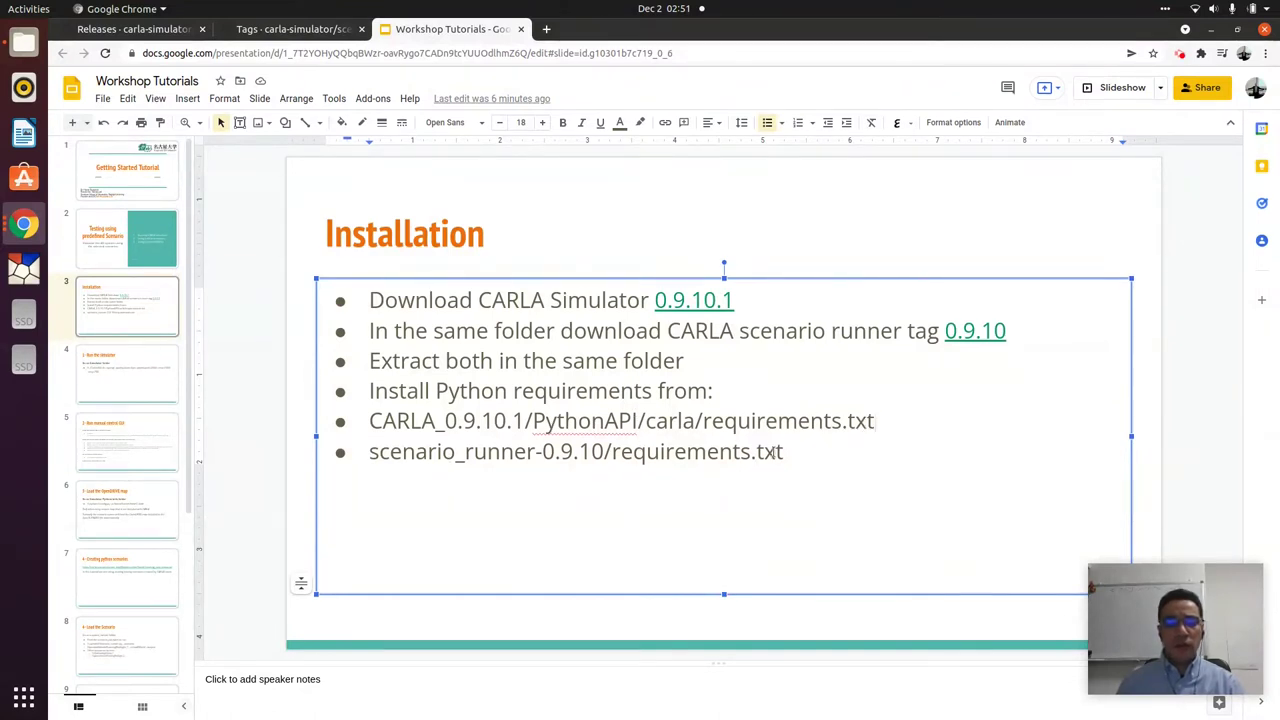
pyautogui.hotkey('alt', 'Tab')
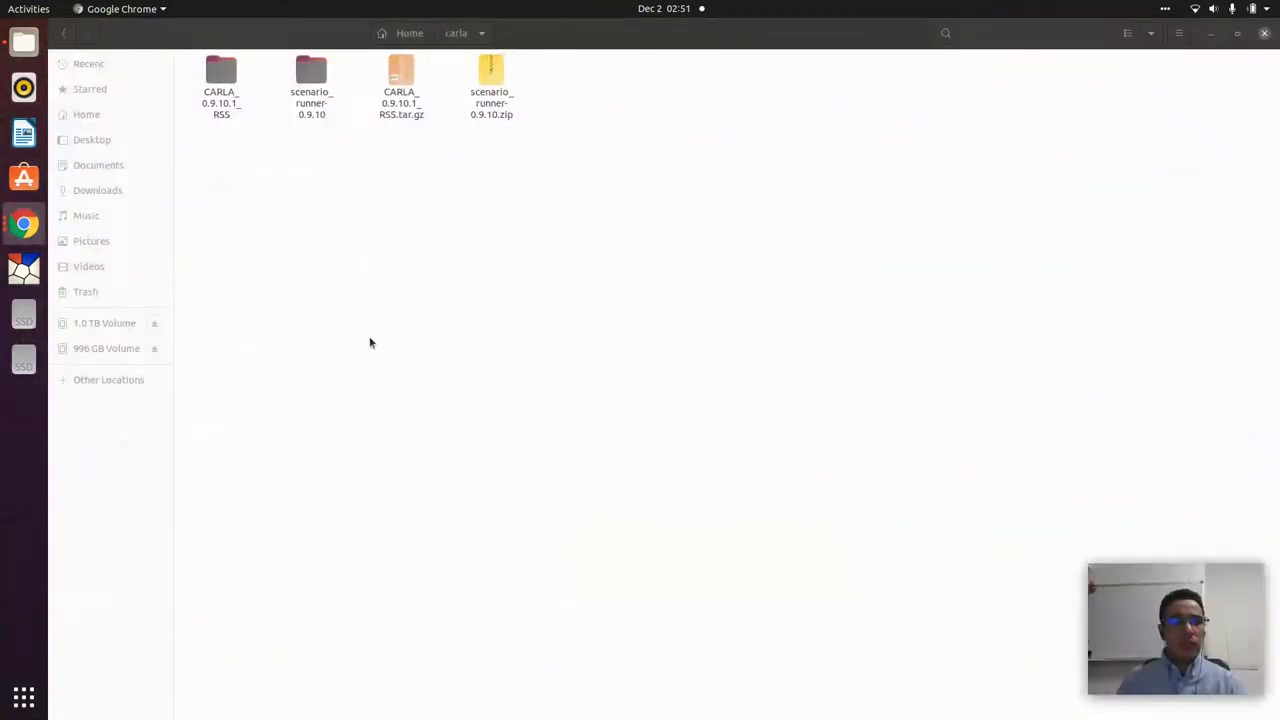
# Step: Browse to CARLA_0.9.10.1_RSS/PythonAPI/util and locate its requirements.txt file
pyautogui.doubleClick(222, 76)
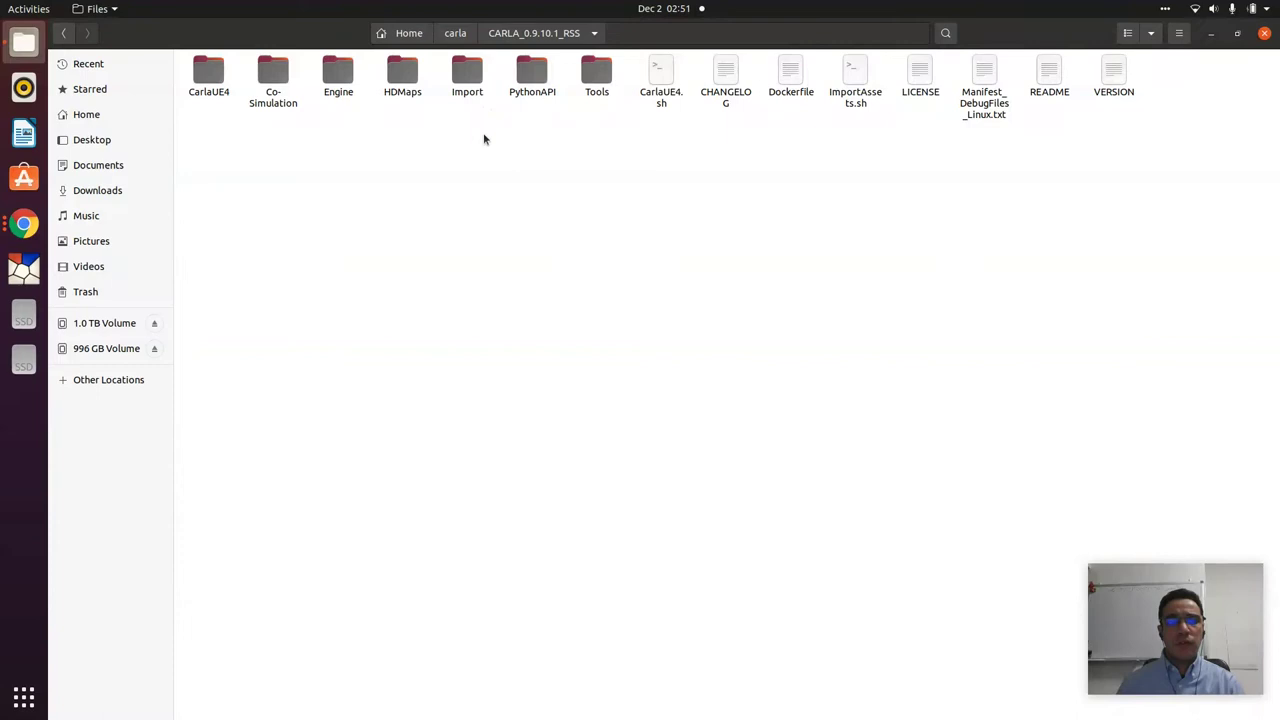
pyautogui.click(534, 108)
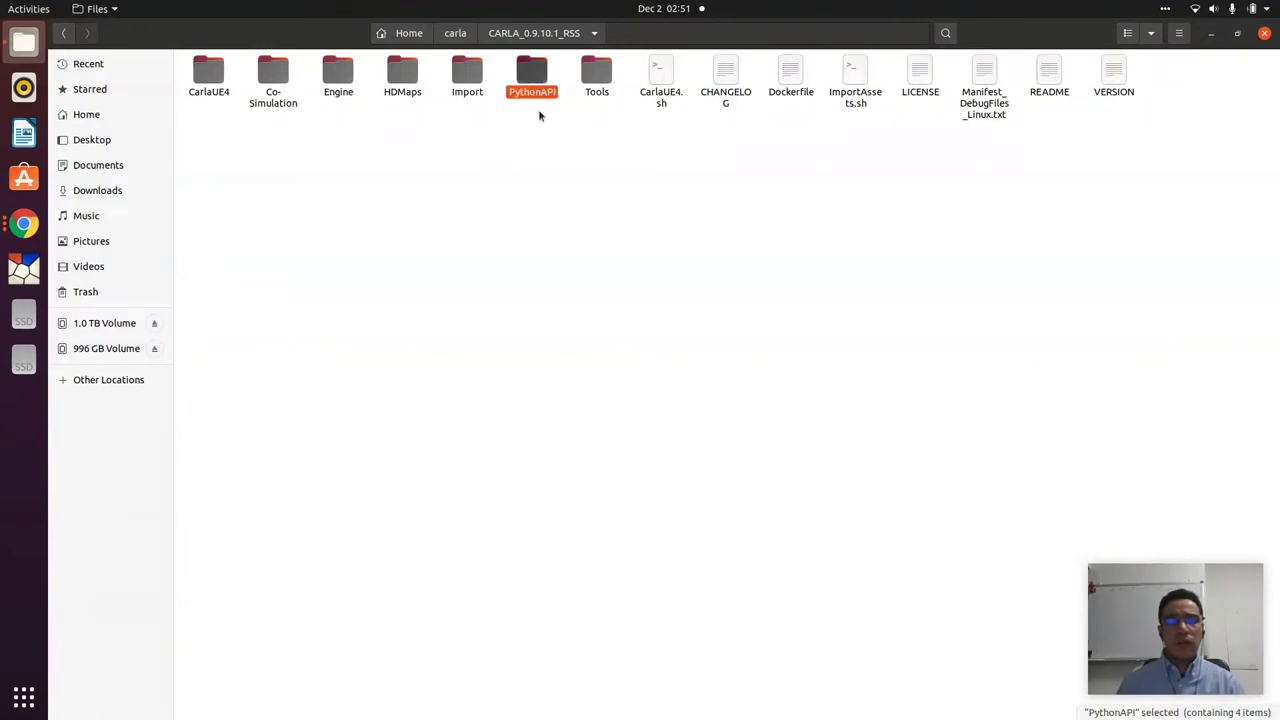
pyautogui.doubleClick(536, 74)
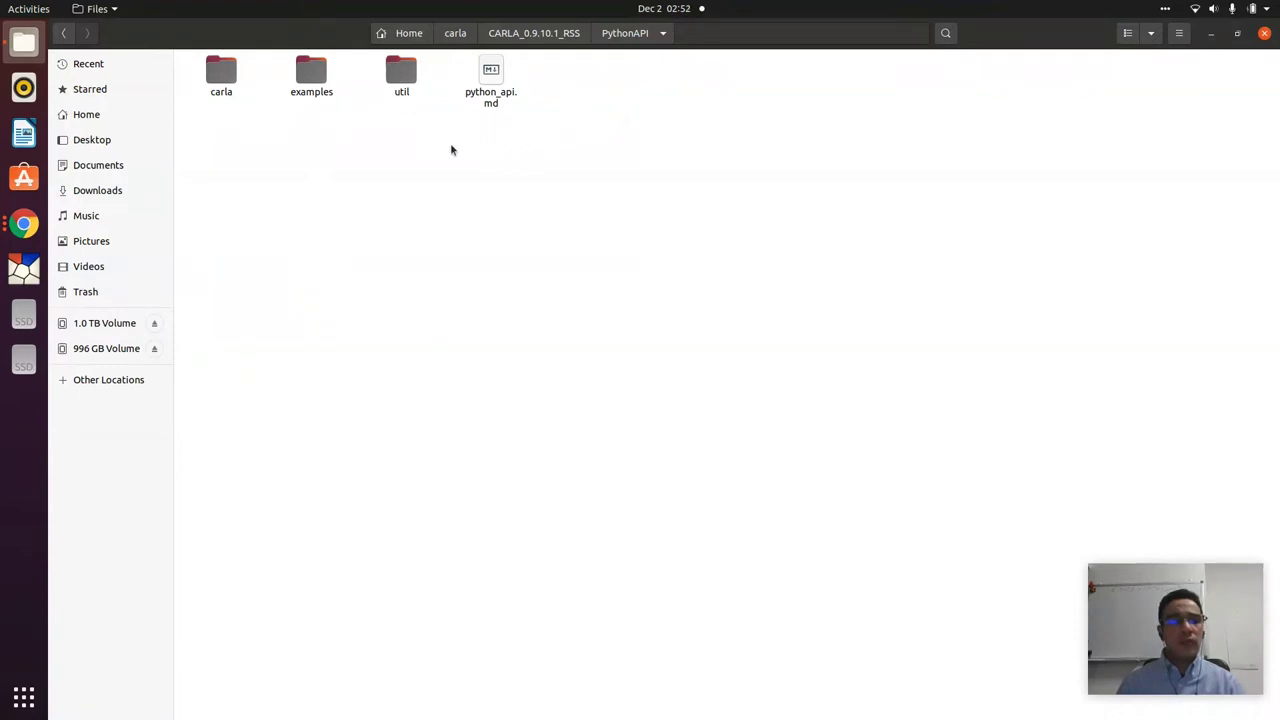
pyautogui.doubleClick(403, 75)
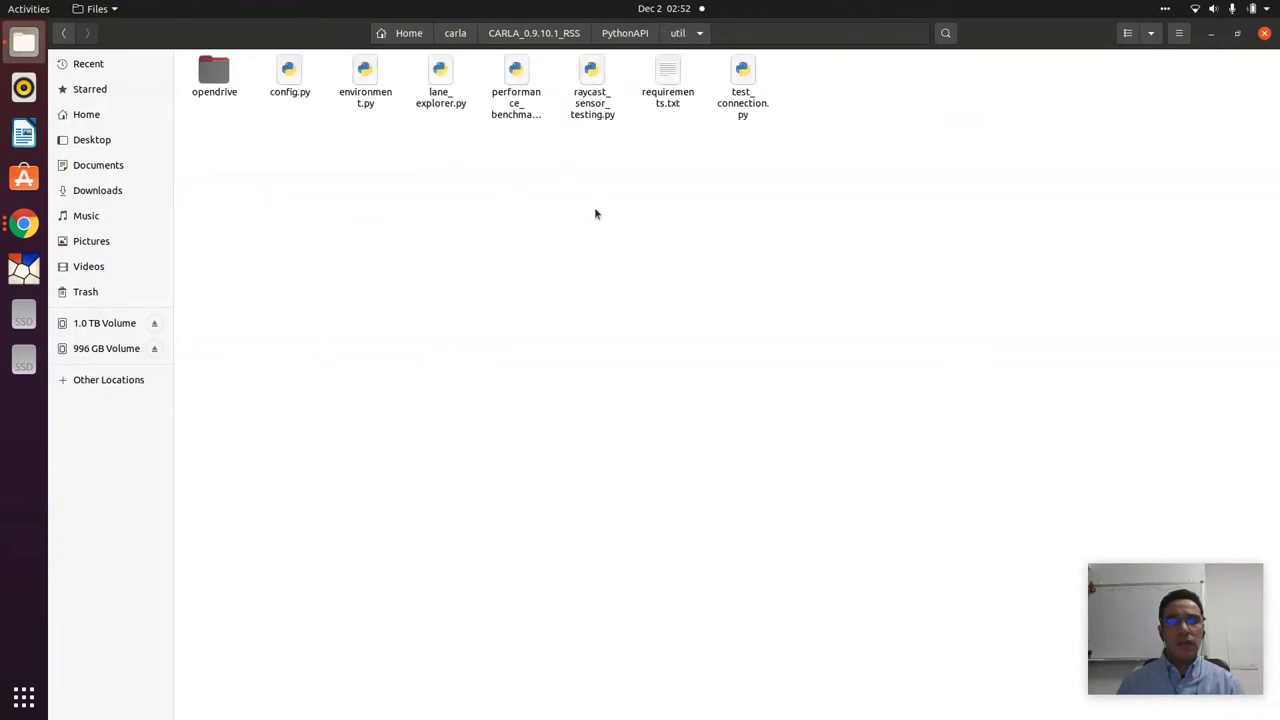
pyautogui.click(663, 77)
pyautogui.click(690, 215)
pyautogui.rightClick(583, 230)
# Step: In a terminal at util, run pip install -r requirements.txt, then close the terminal
pyautogui.click(642, 308)
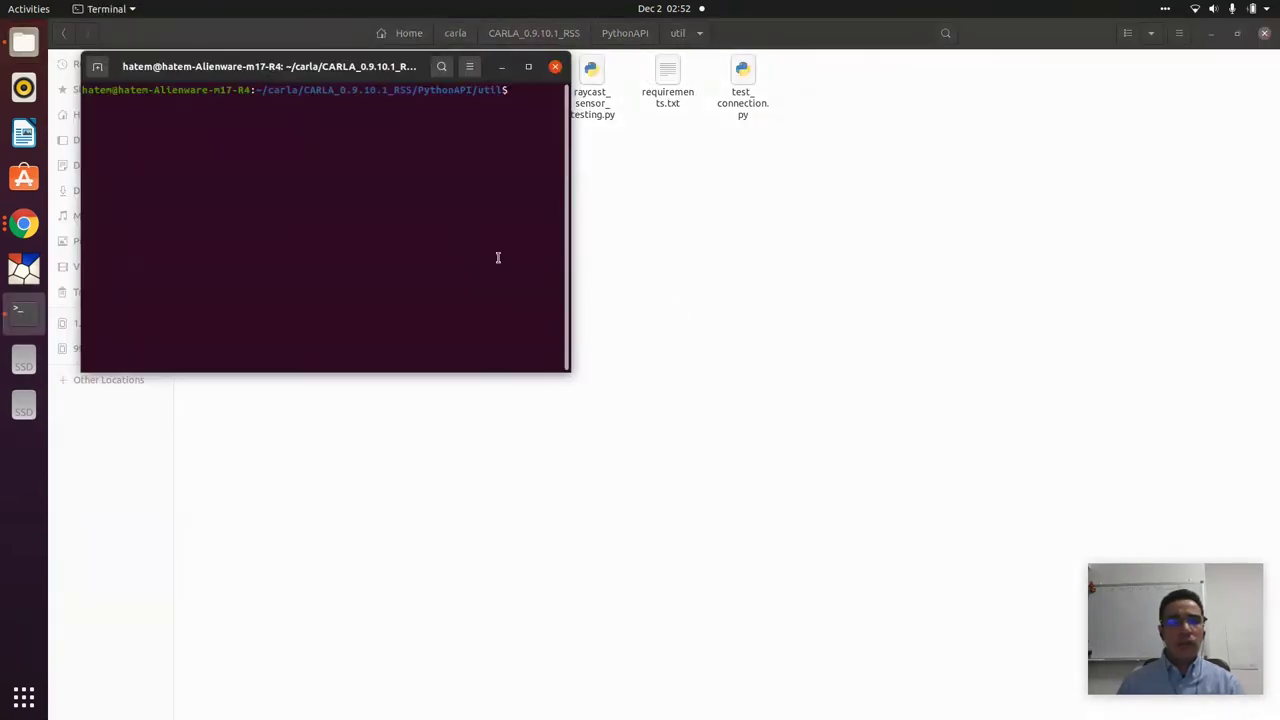
pyautogui.write('p')
pyautogui.moveTo(581, 386); pyautogui.dragTo(843, 453)
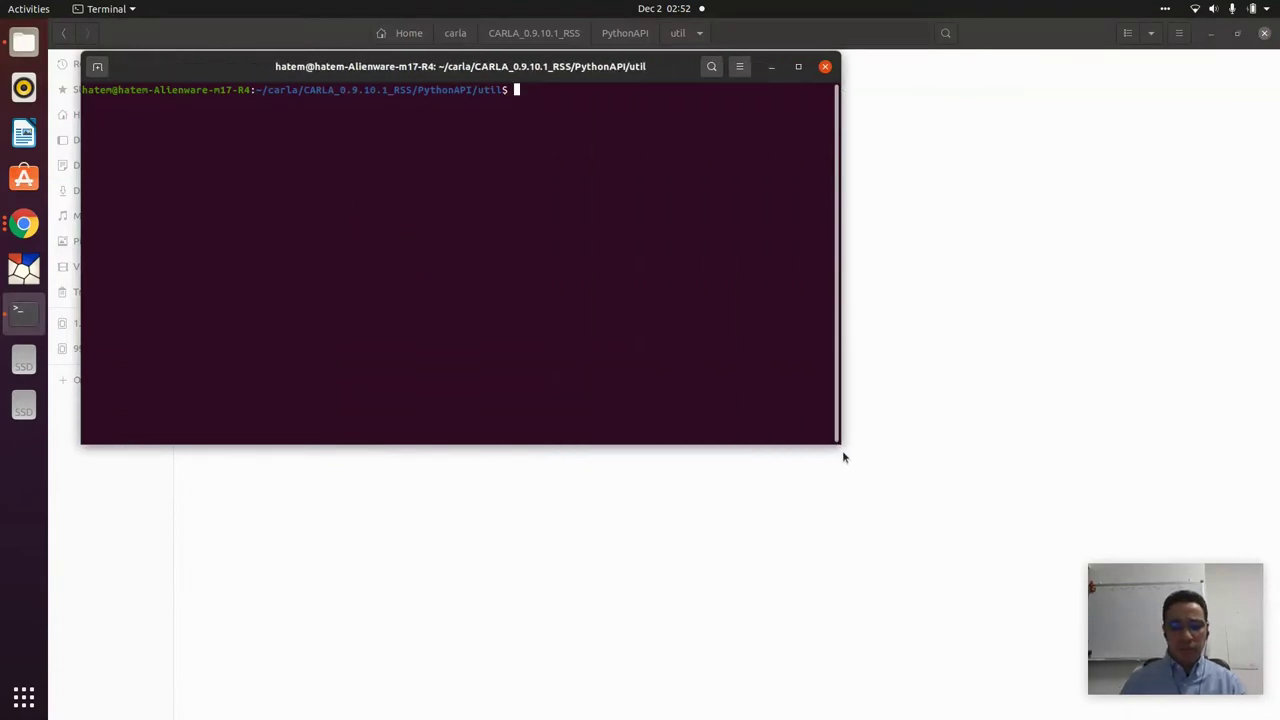
pyautogui.write('ip instal')
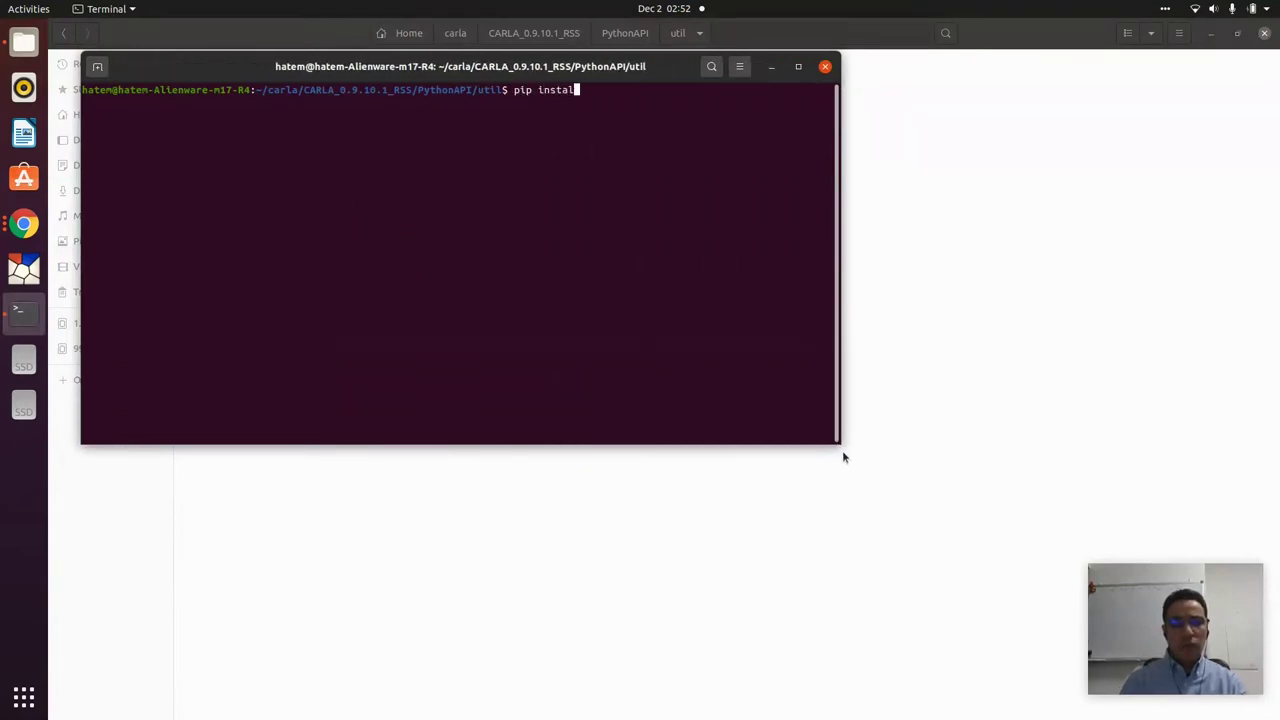
pyautogui.write('l -r')
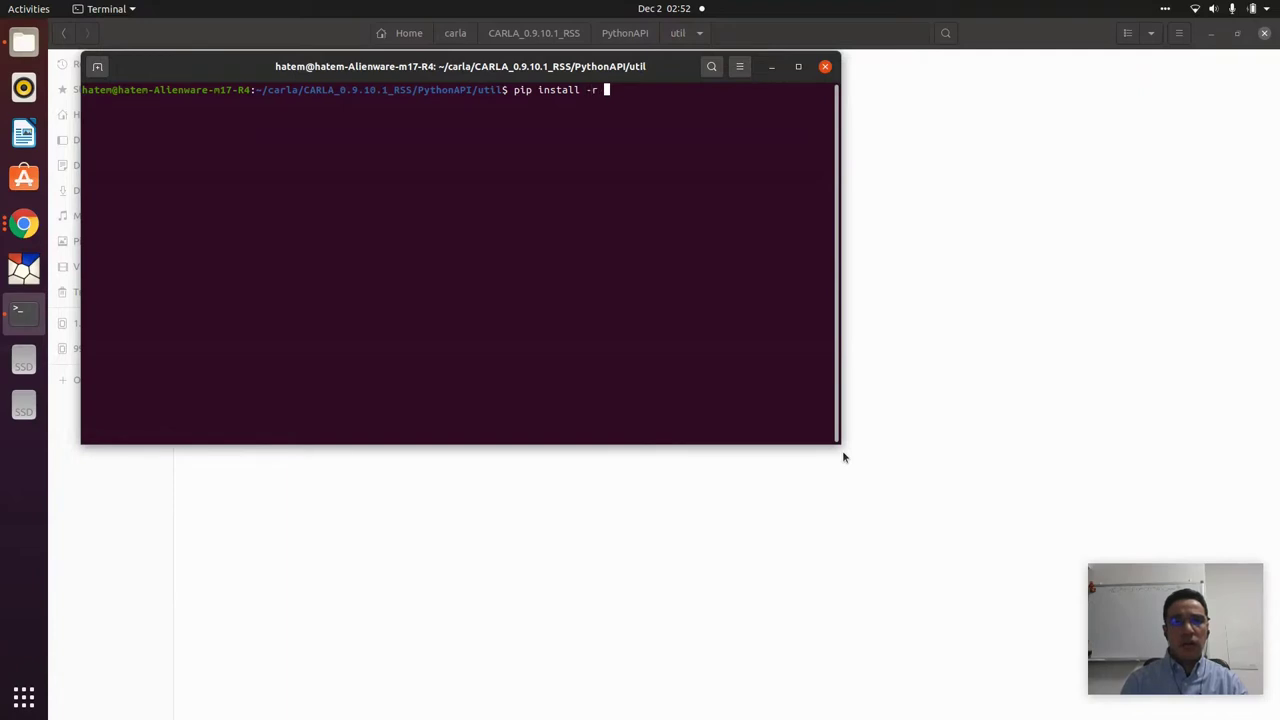
pyautogui.write(' req')
pyautogui.press('Tab')
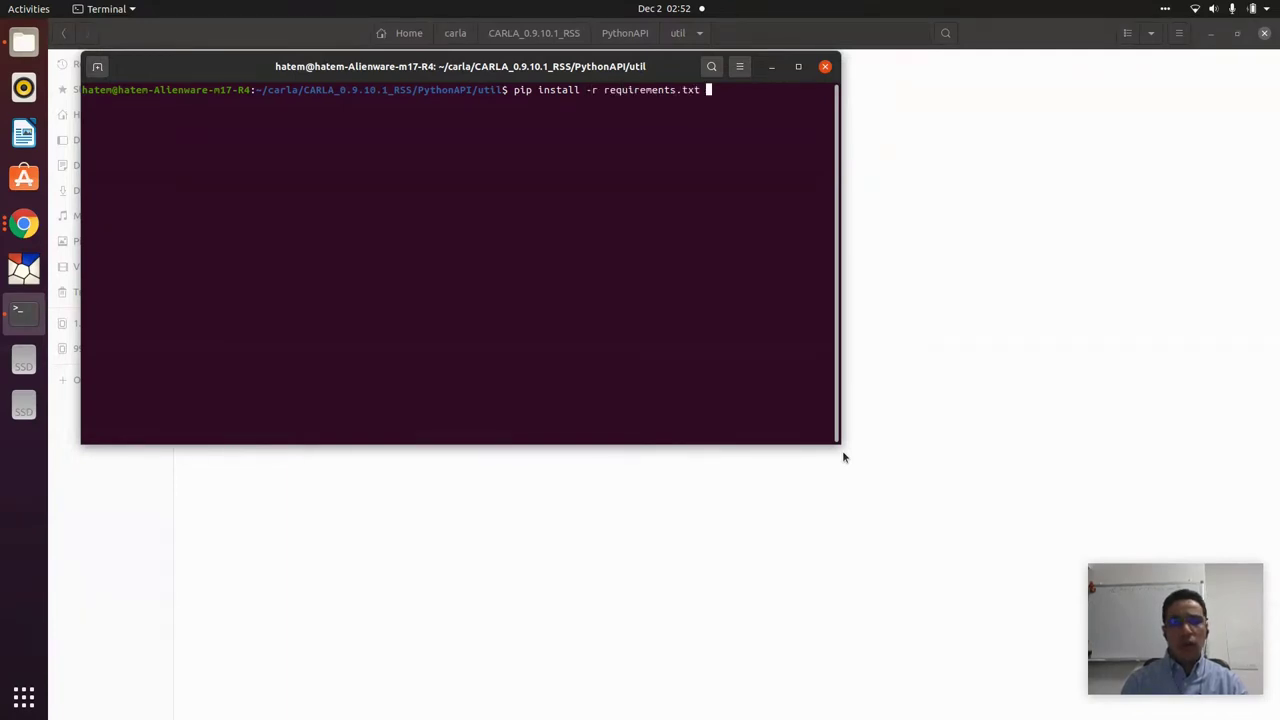
pyautogui.press('Return')
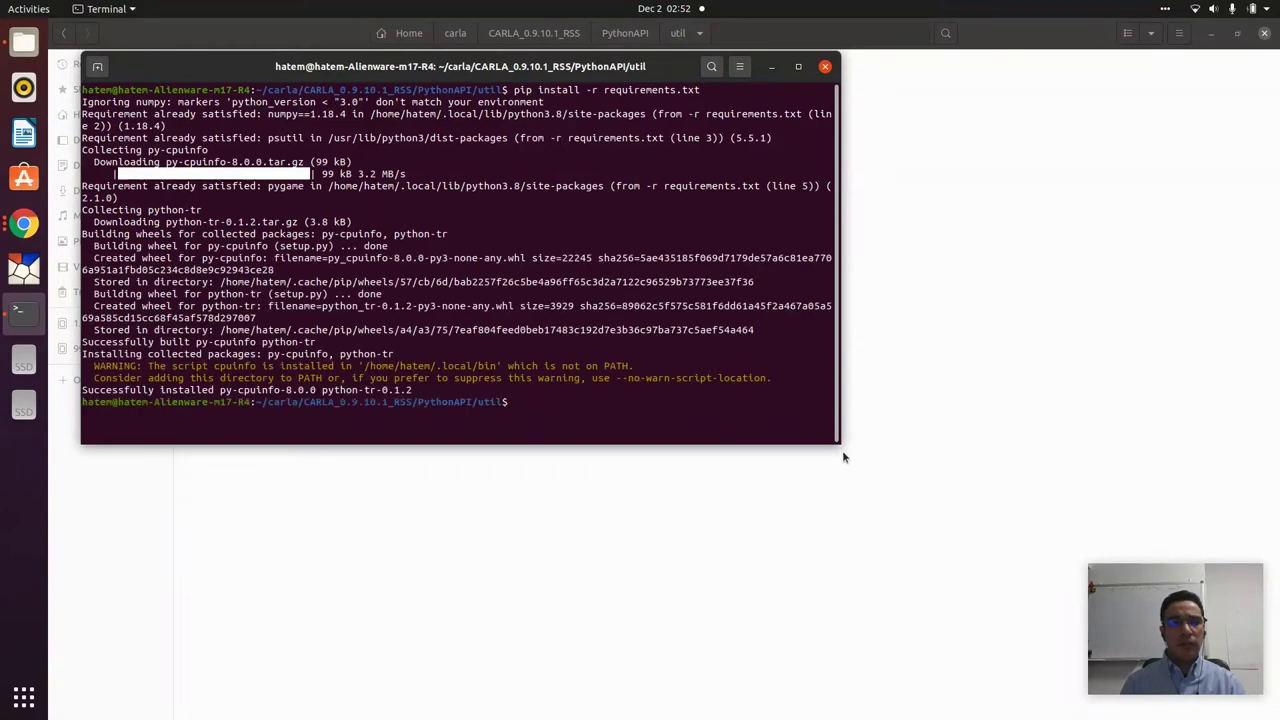
pyautogui.click(825, 66)
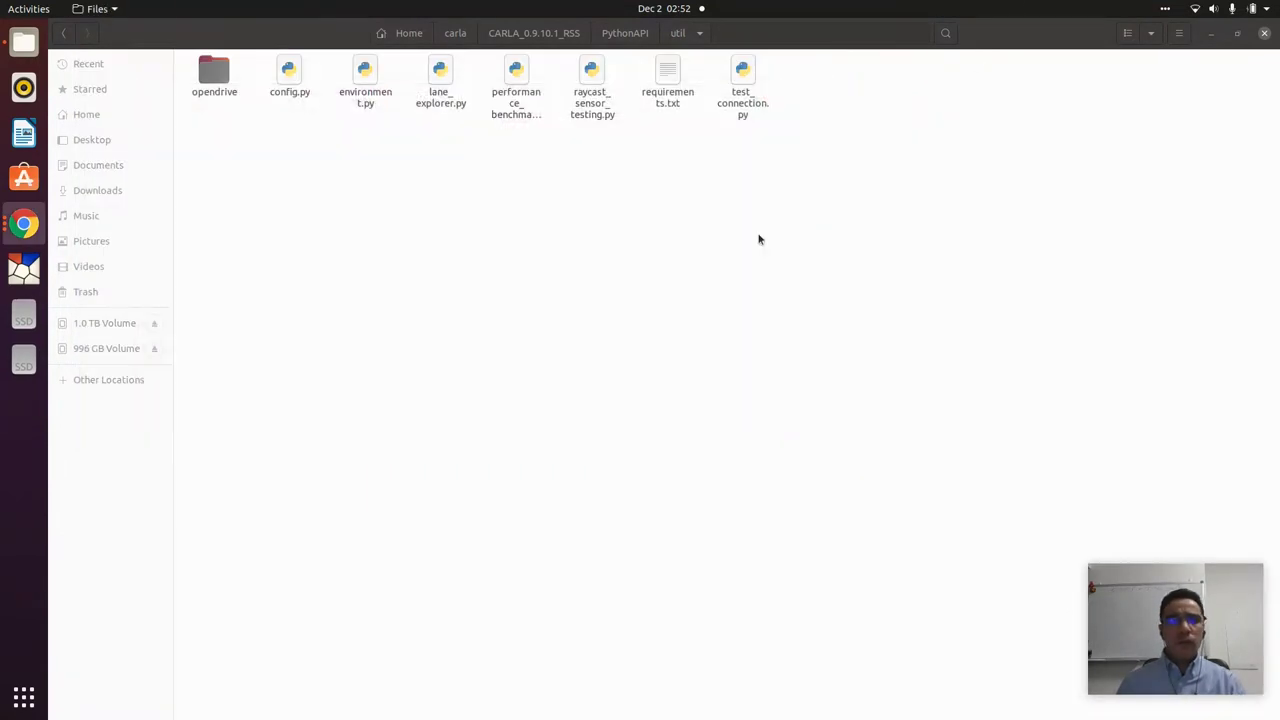
# Step: Navigate from util up to the carla folder and into scenario_runner-0.9.10
pyautogui.click(623, 40)
pyautogui.click(460, 36)
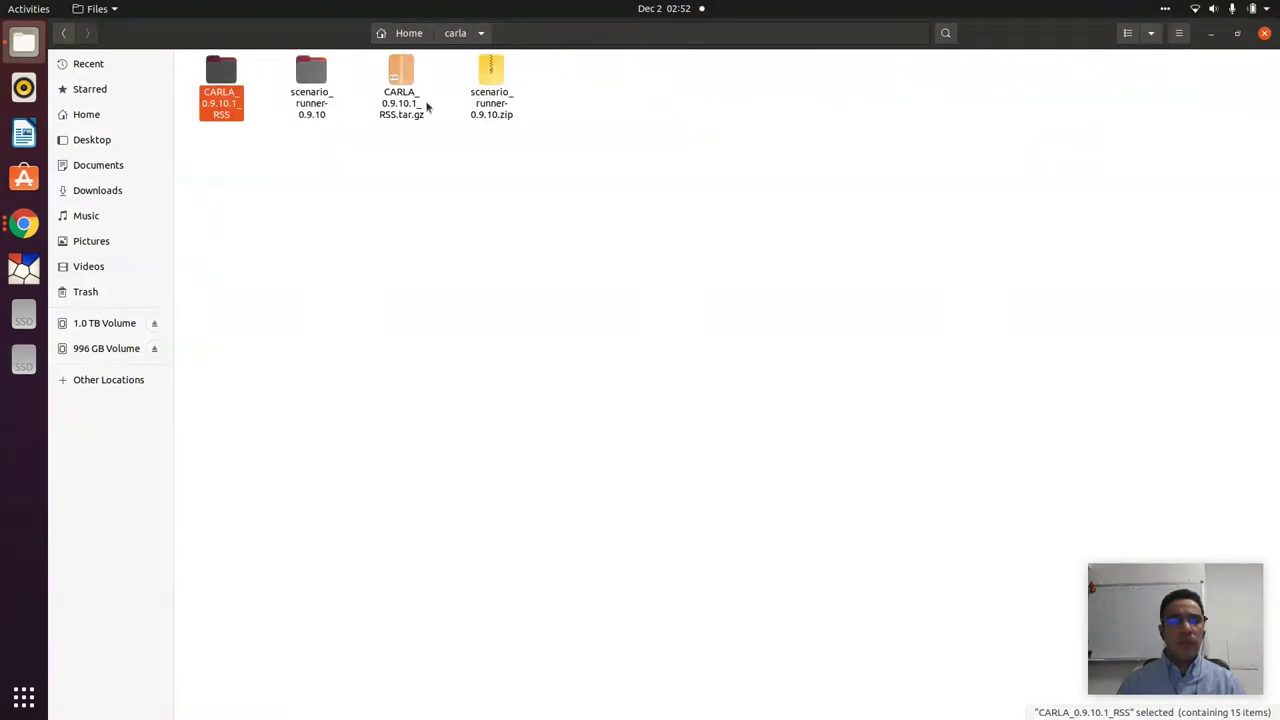
pyautogui.doubleClick(312, 92)
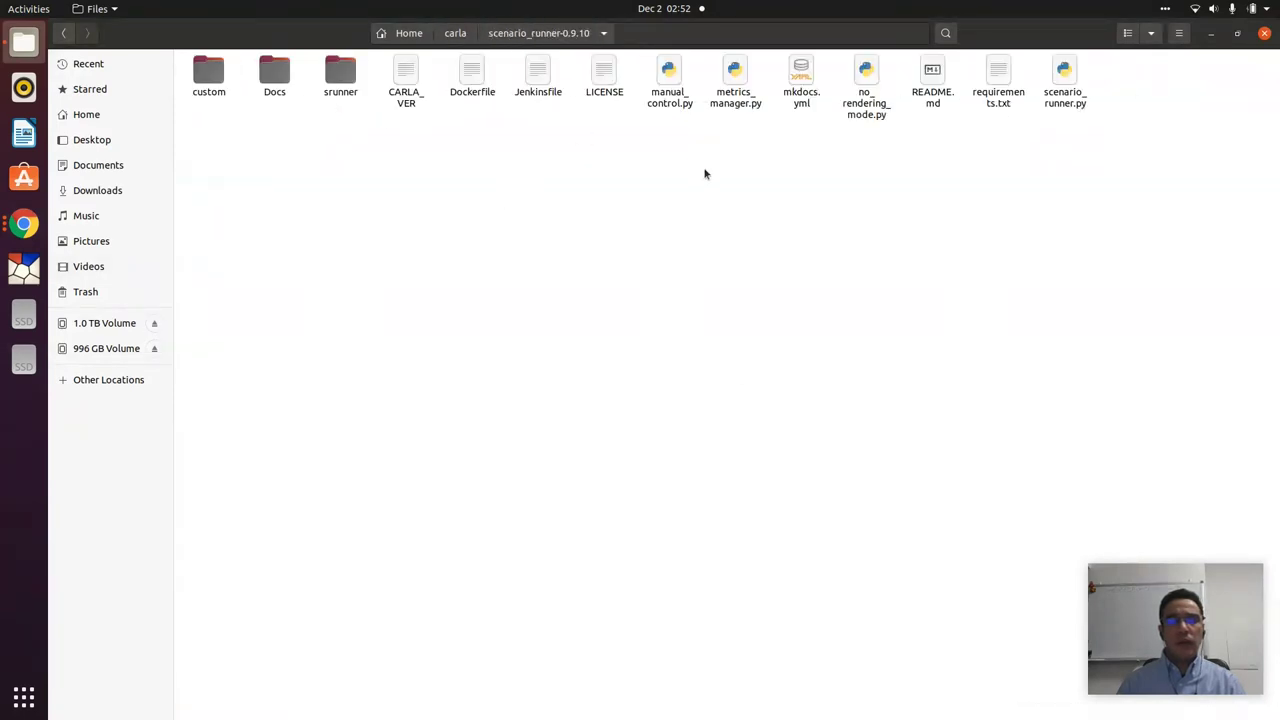
pyautogui.click(1004, 80)
# Step: Open a terminal in scenario_runner-0.9.10 and run pip install -r requirements.txt
pyautogui.rightClick(650, 292)
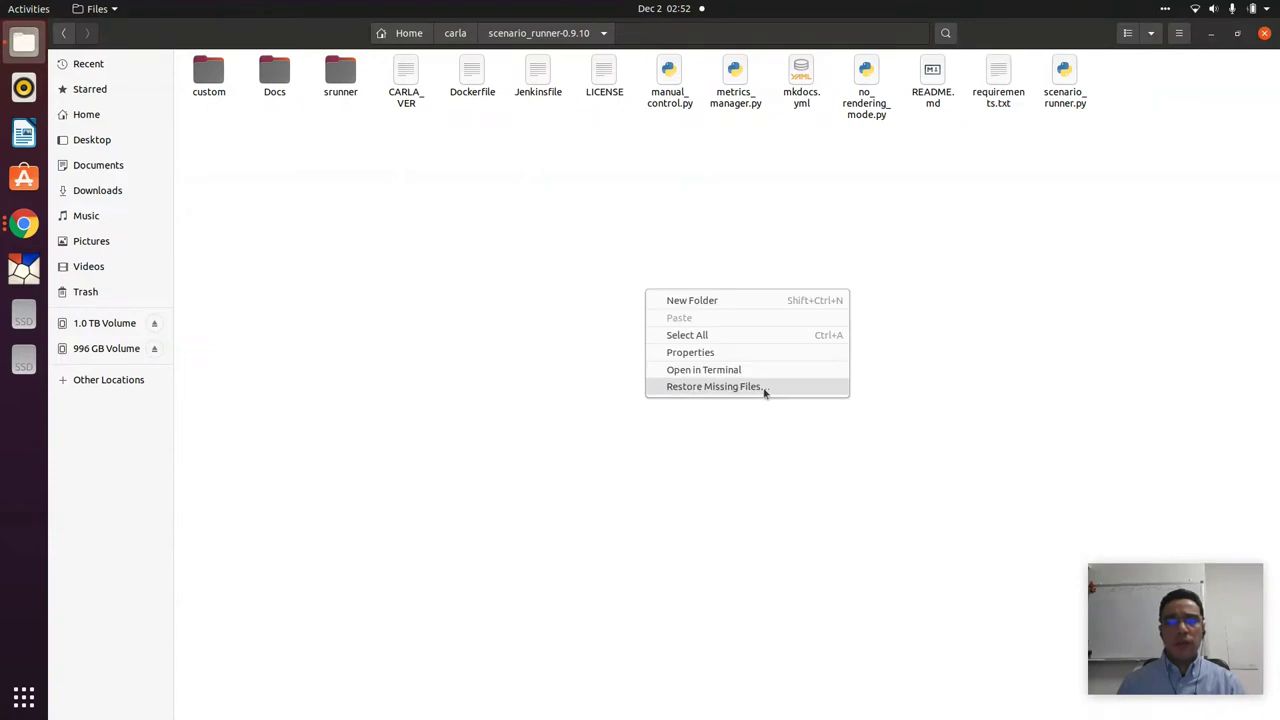
pyautogui.click(752, 369)
pyautogui.write('pip ')
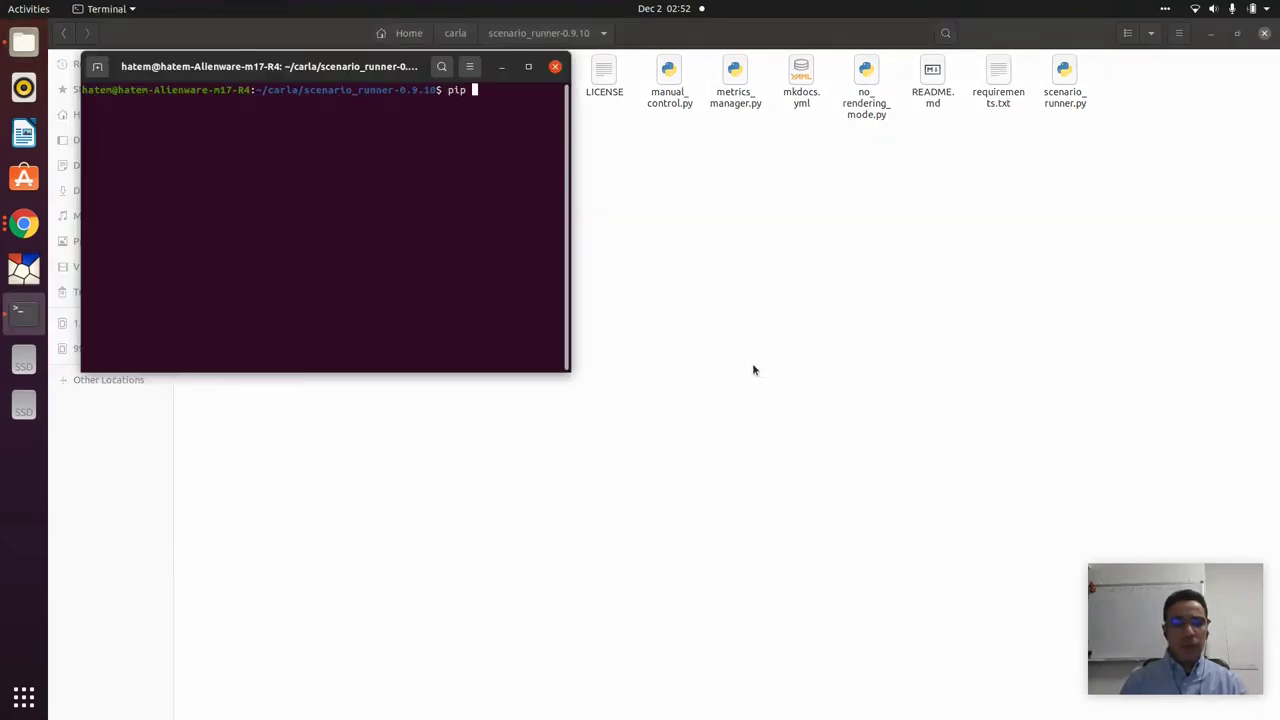
pyautogui.write('install ')
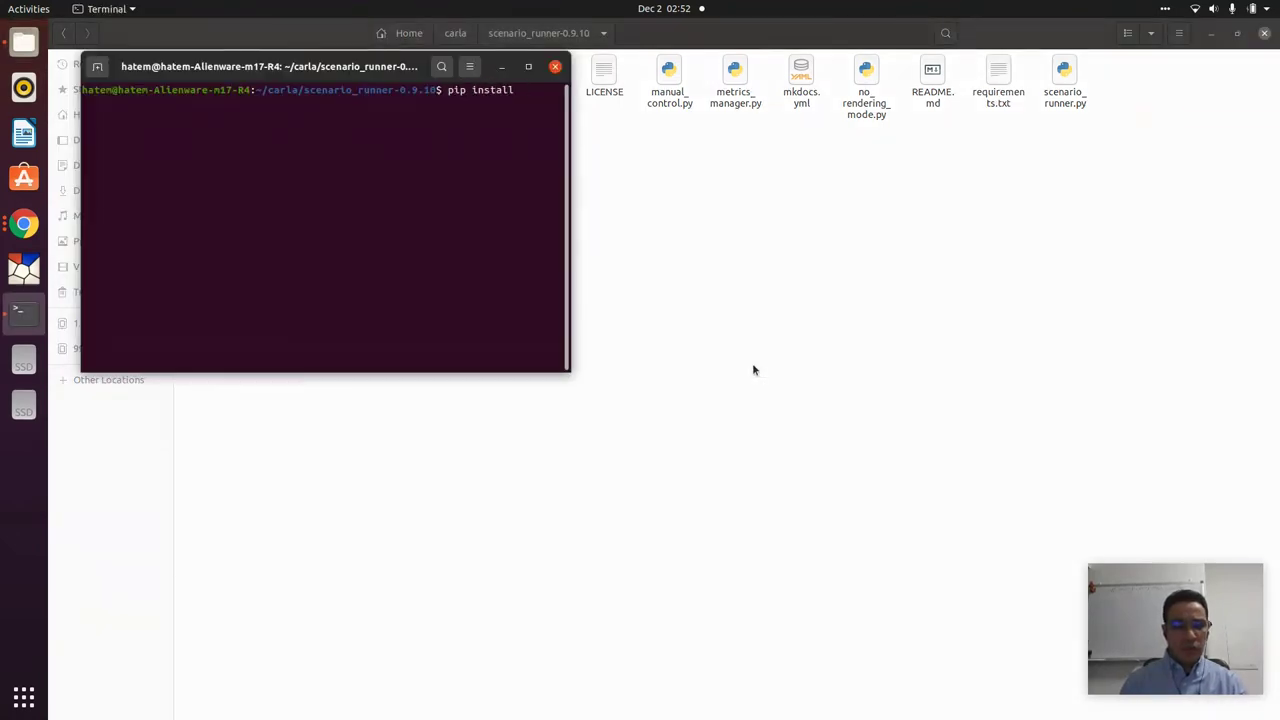
pyautogui.write('-r requ')
pyautogui.press('Tab')
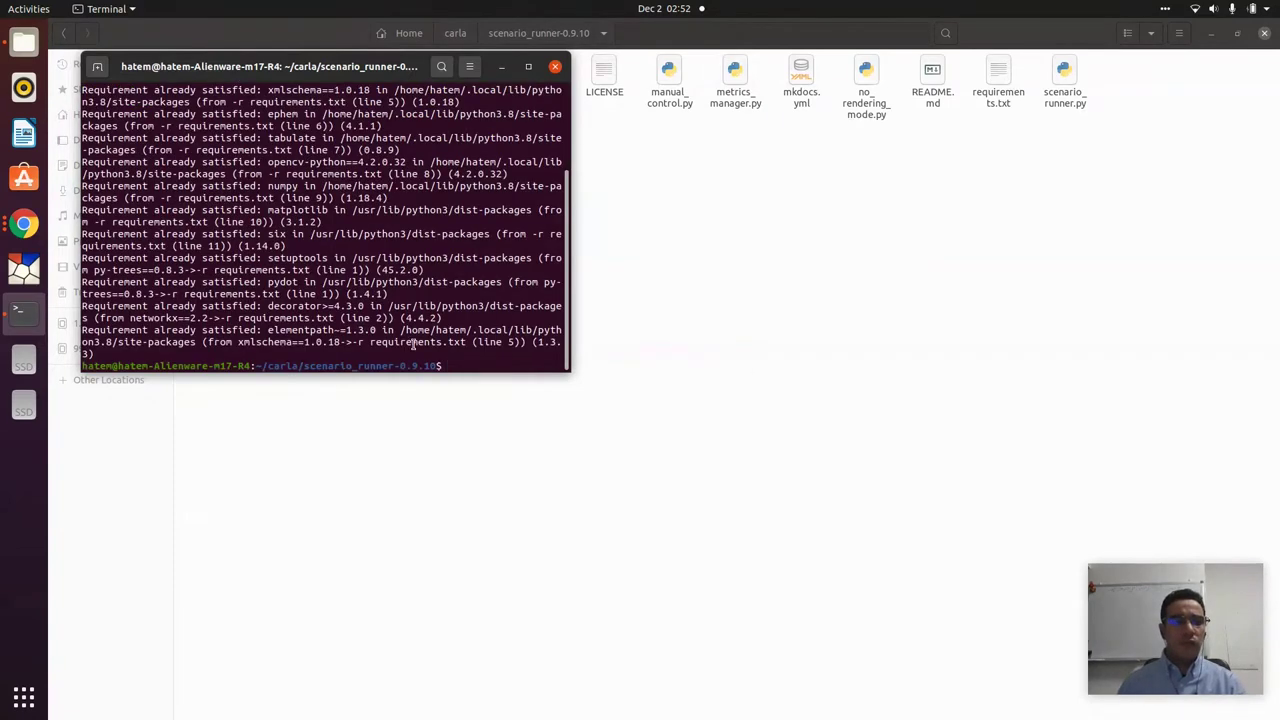
# Step: Close the terminal and bring up the '1- Run the simulator' slide
pyautogui.click(556, 68)
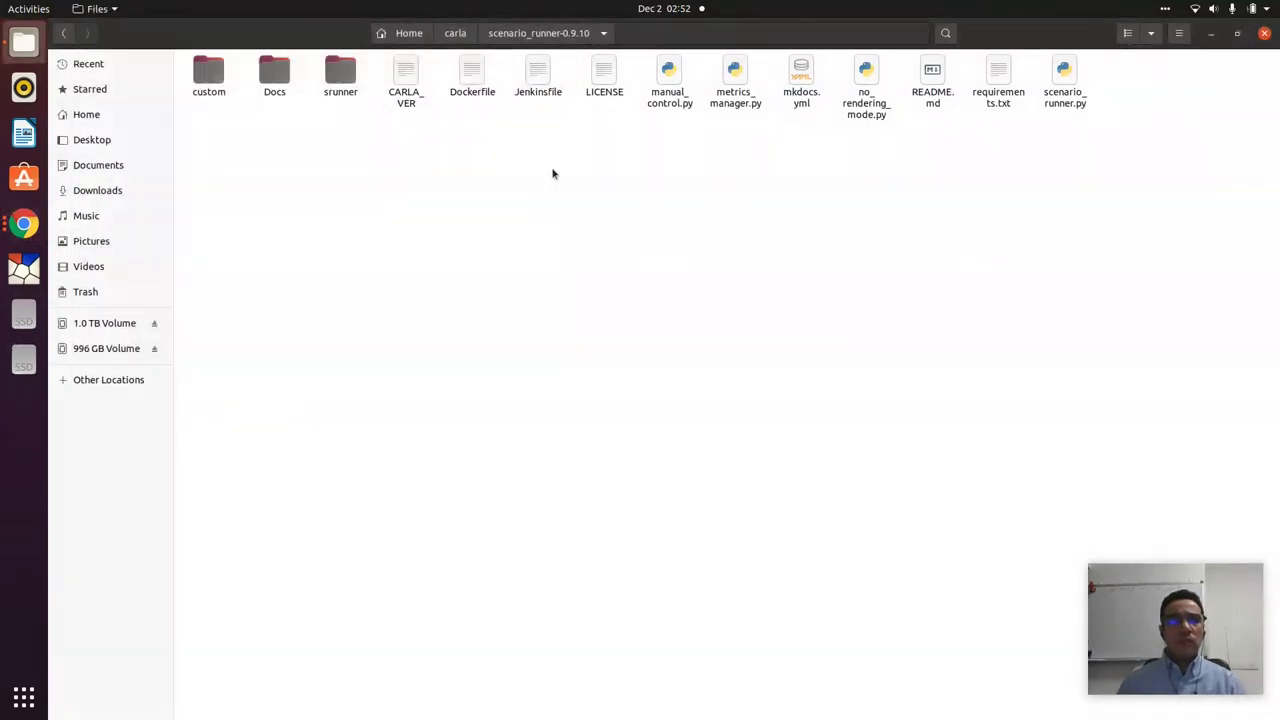
pyautogui.hotkey('alt', 'Tab')
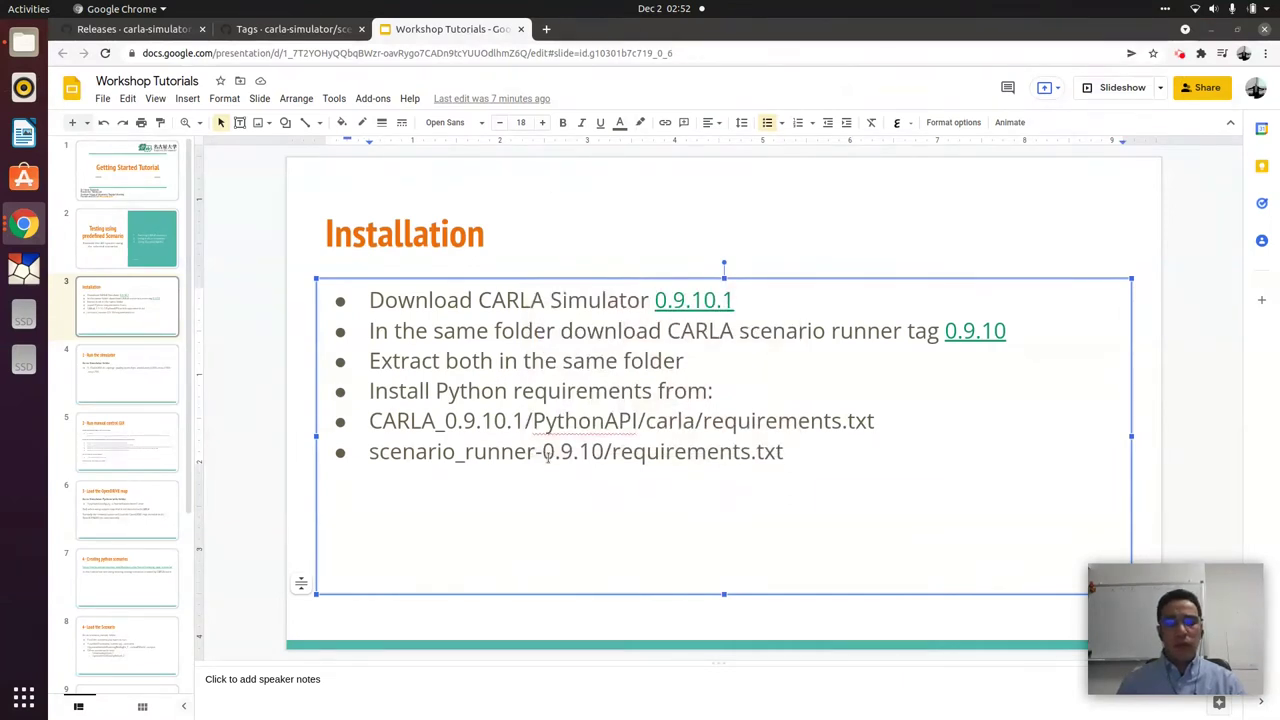
pyautogui.click(133, 376)
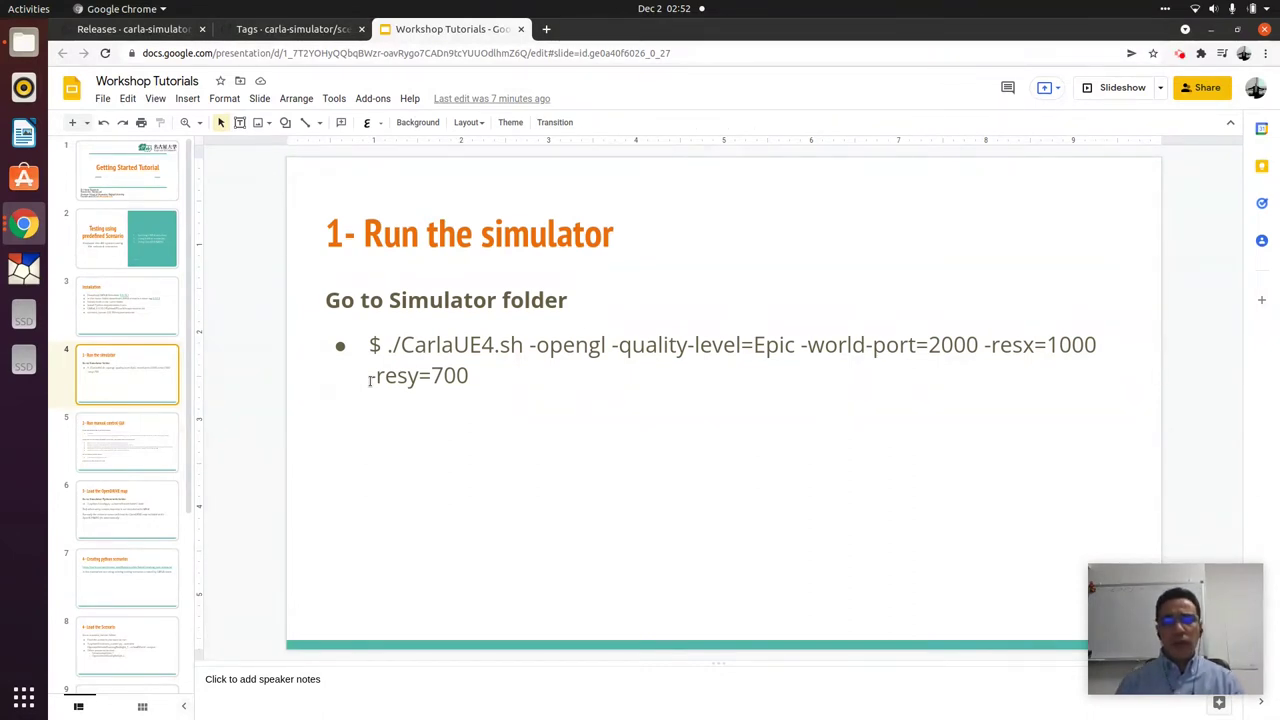
# Step: Select the ./CarlaUE4.sh launch command on the slide, then minimize Files to reveal the desktop
pyautogui.click(536, 345)
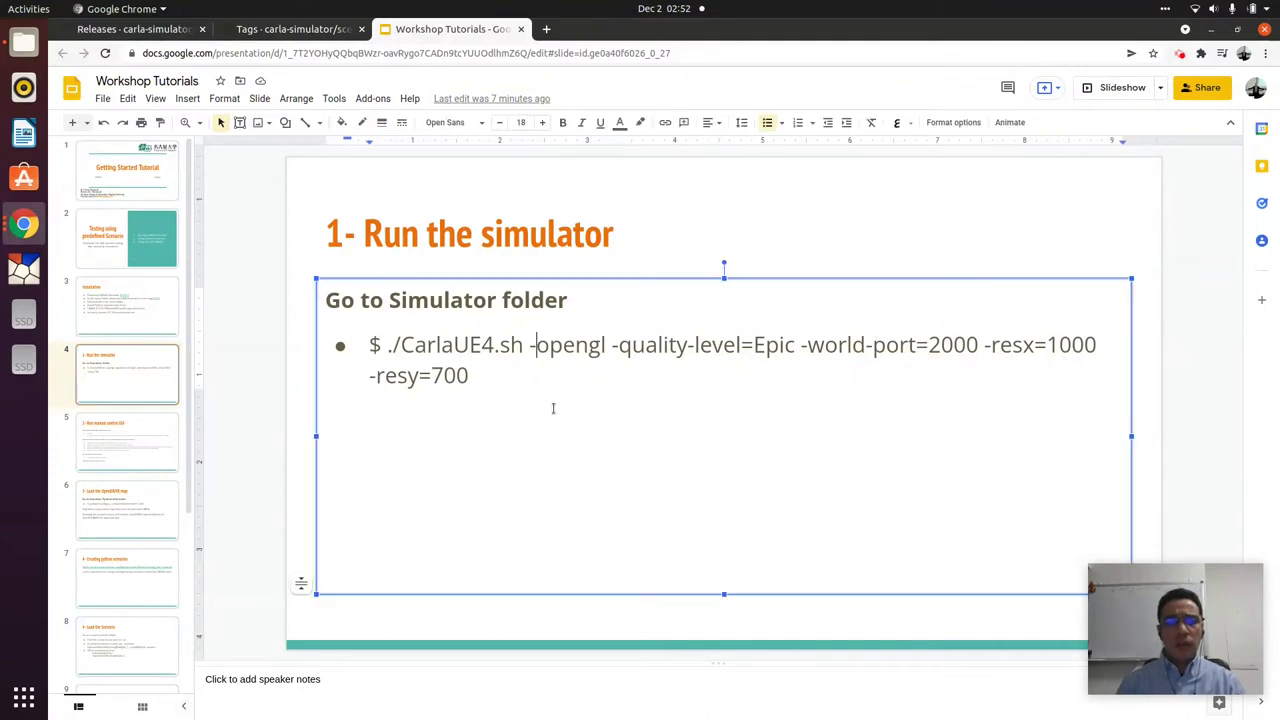
pyautogui.doubleClick(571, 346)
pyautogui.click(621, 342)
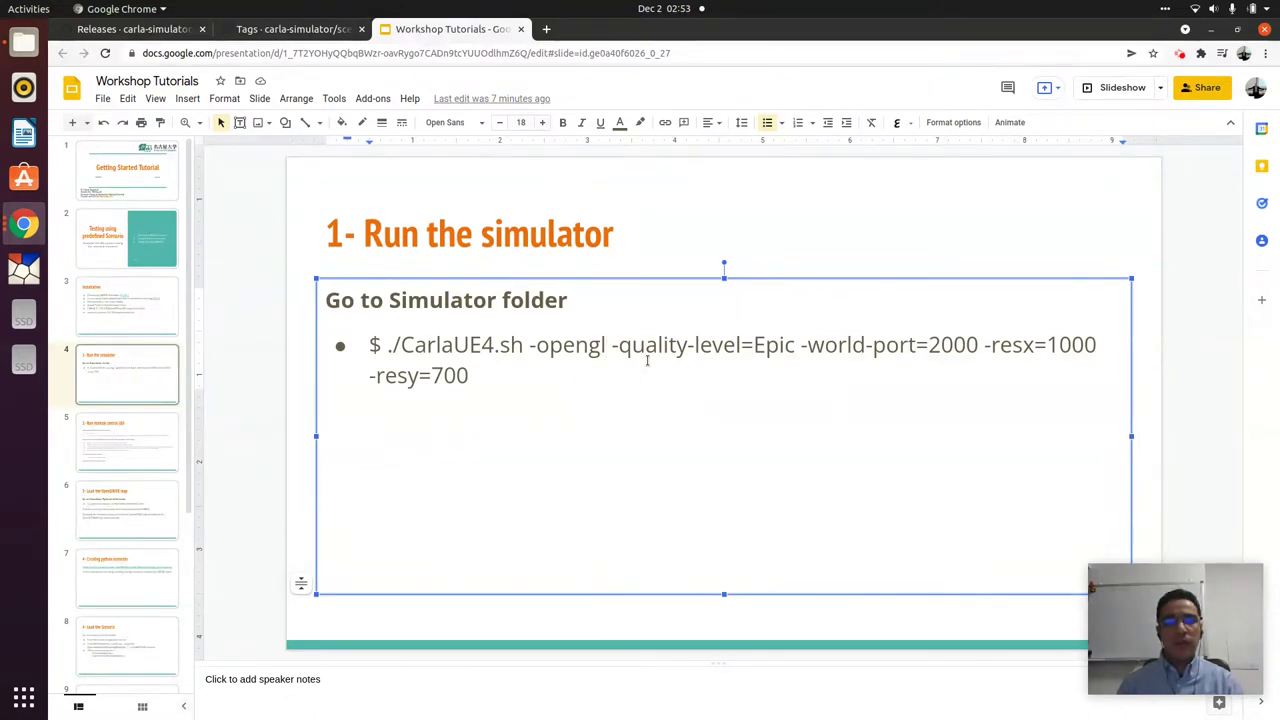
pyautogui.moveTo(386, 344); pyautogui.dragTo(476, 376)
pyautogui.hotkey('ctrl', 'c')
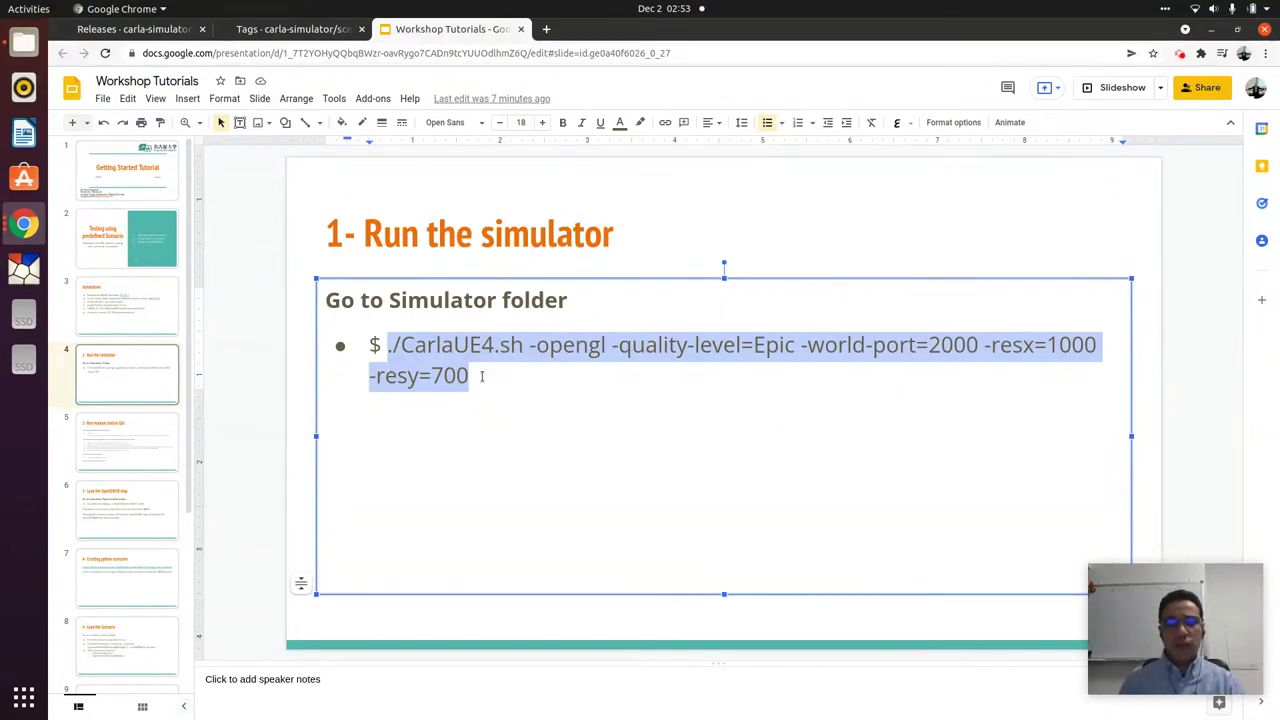
pyautogui.hotkey('alt', 'Tab')
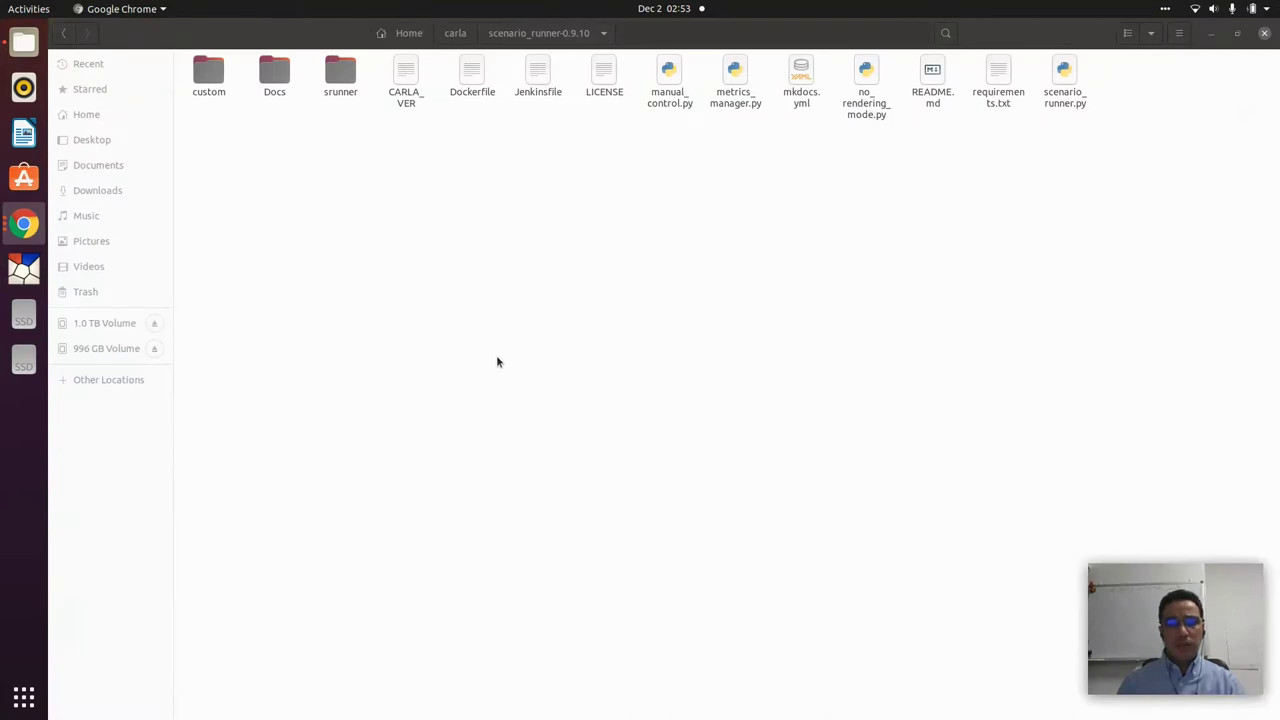
pyautogui.click(1211, 33)
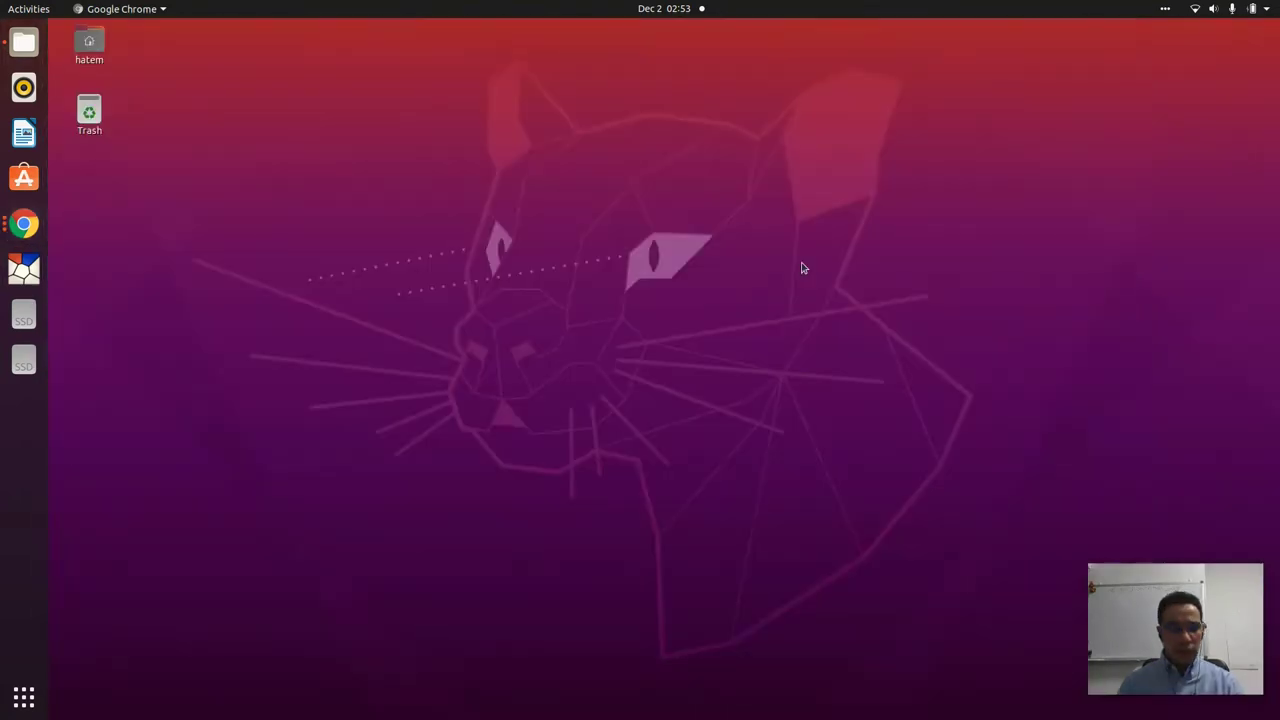
# Step: Open a new, enlarged terminal and change into the CARLA_0.9.10.1_RSS folder
pyautogui.hotkey('ctrl', 'alt', 't')
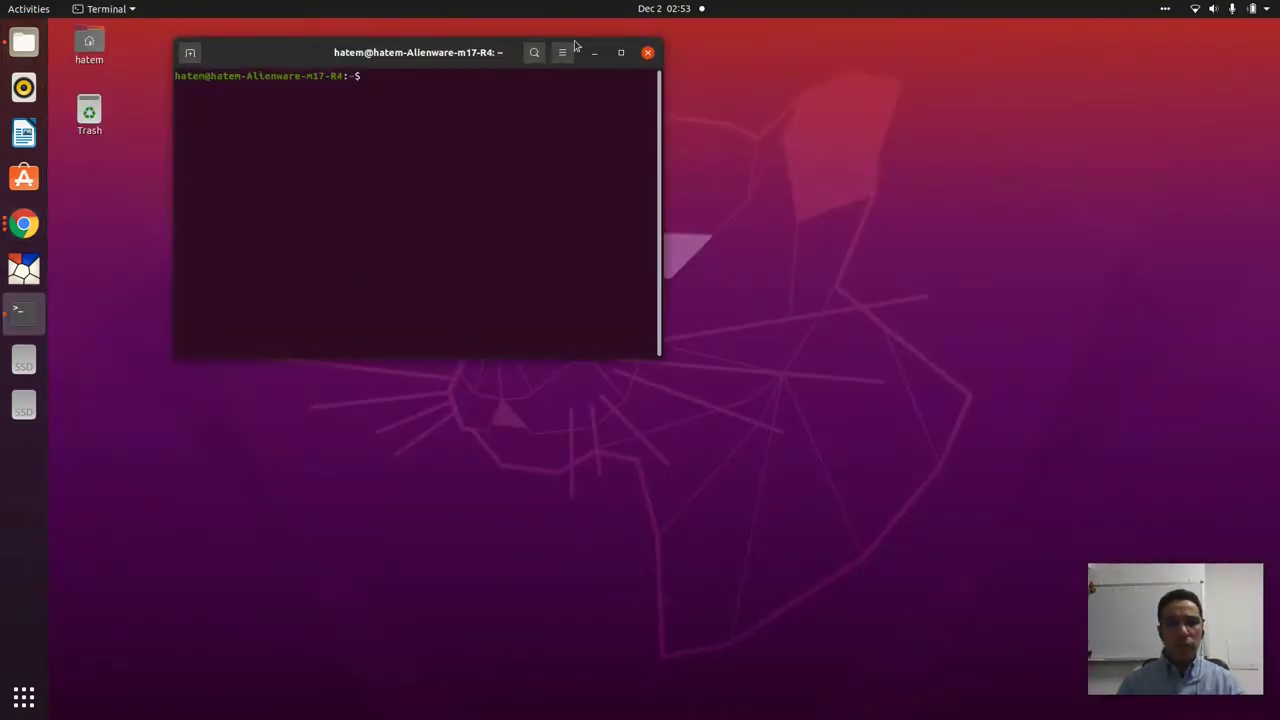
pyautogui.moveTo(452, 60); pyautogui.dragTo(397, 55)
pyautogui.moveTo(601, 359); pyautogui.dragTo(767, 383)
pyautogui.write('cd /')
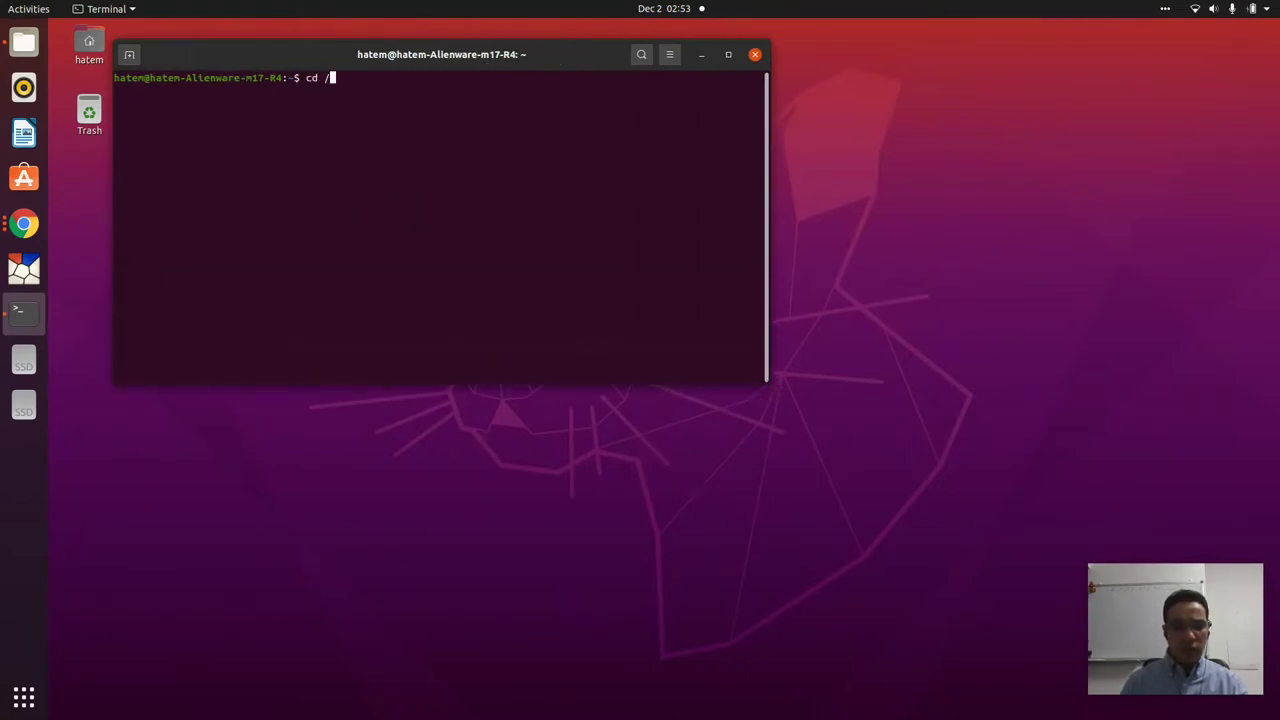
pyautogui.write('home/hatem/carla/')
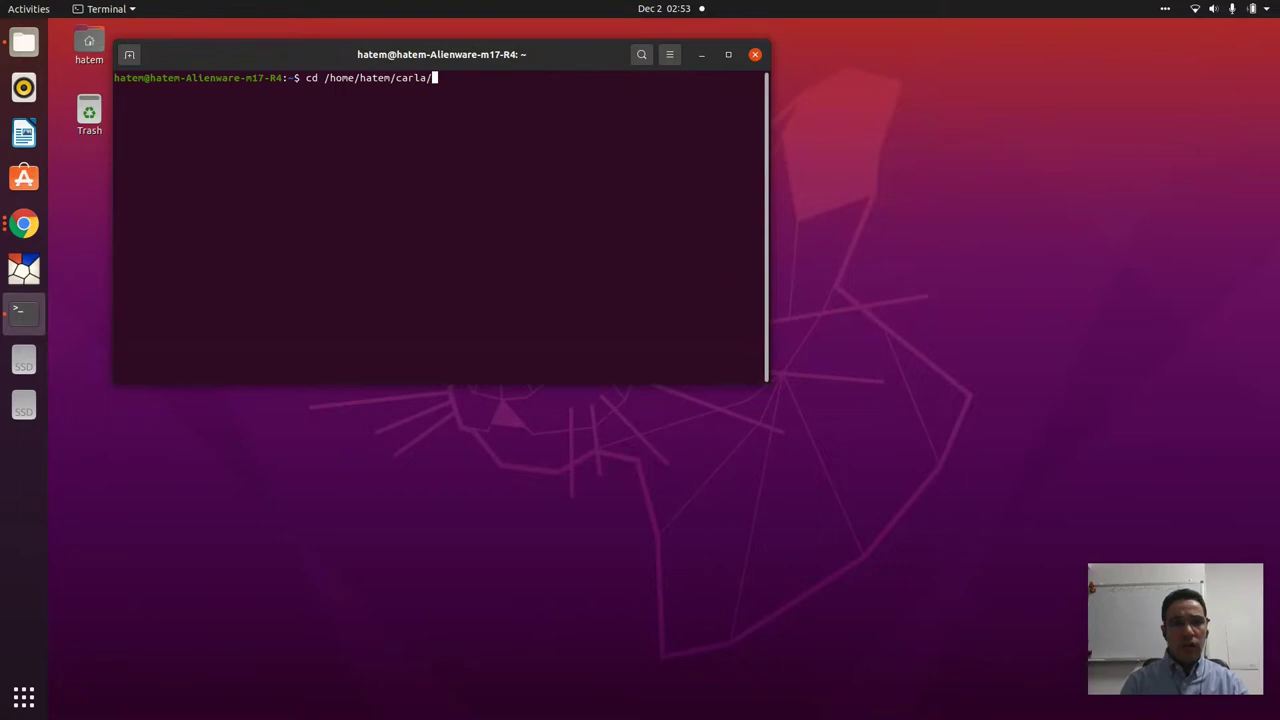
pyautogui.write('C')
pyautogui.press('Tab')
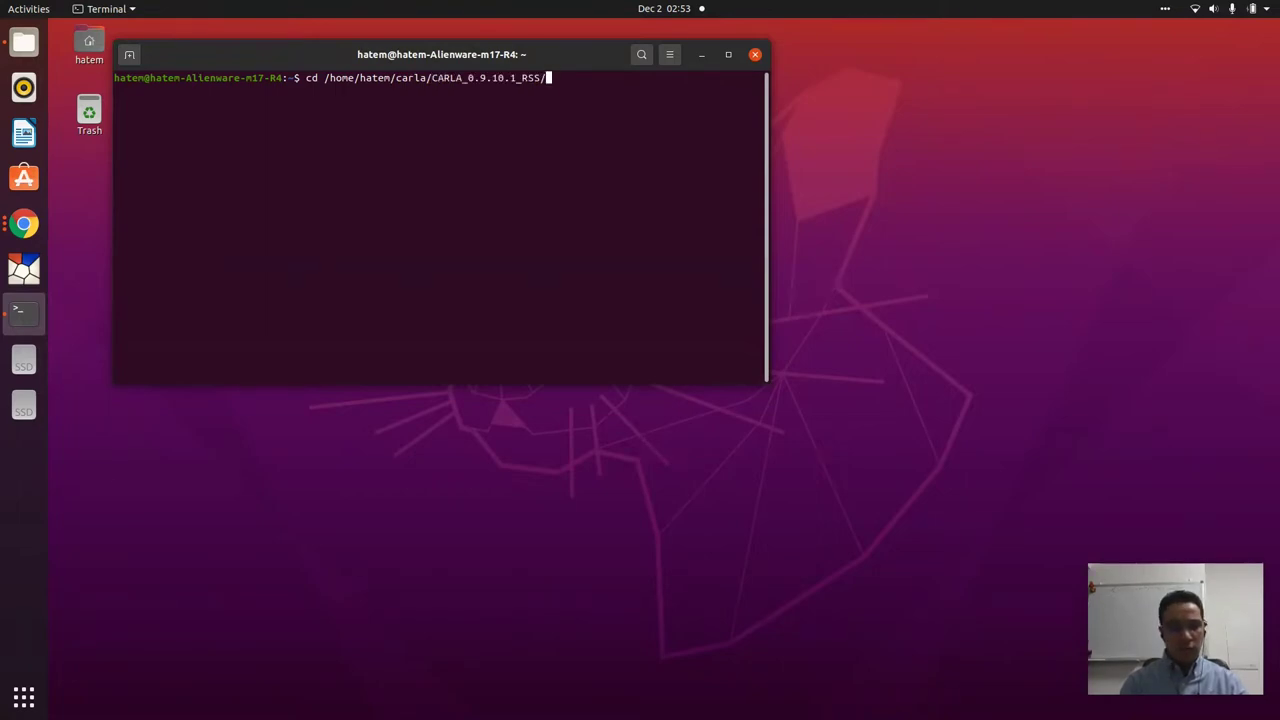
pyautogui.hotkey('ctrl', 'shift', 'v')
pyautogui.press('BackSpace')
pyautogui.press('BackSpace')
pyautogui.press('BackSpace')
pyautogui.press('BackSpace')
pyautogui.press('BackSpace')
pyautogui.press('BackSpace')
pyautogui.press('BackSpace')
pyautogui.press('BackSpace')
pyautogui.press('BackSpace')
pyautogui.press('BackSpace')
pyautogui.press('BackSpace')
pyautogui.press('BackSpace')
pyautogui.press('BackSpace')
pyautogui.press('BackSpace')
pyautogui.press('BackSpace')
pyautogui.press('BackSpace')
pyautogui.press('BackSpace')
pyautogui.press('BackSpace')
pyautogui.press('BackSpace')
pyautogui.press('BackSpace')
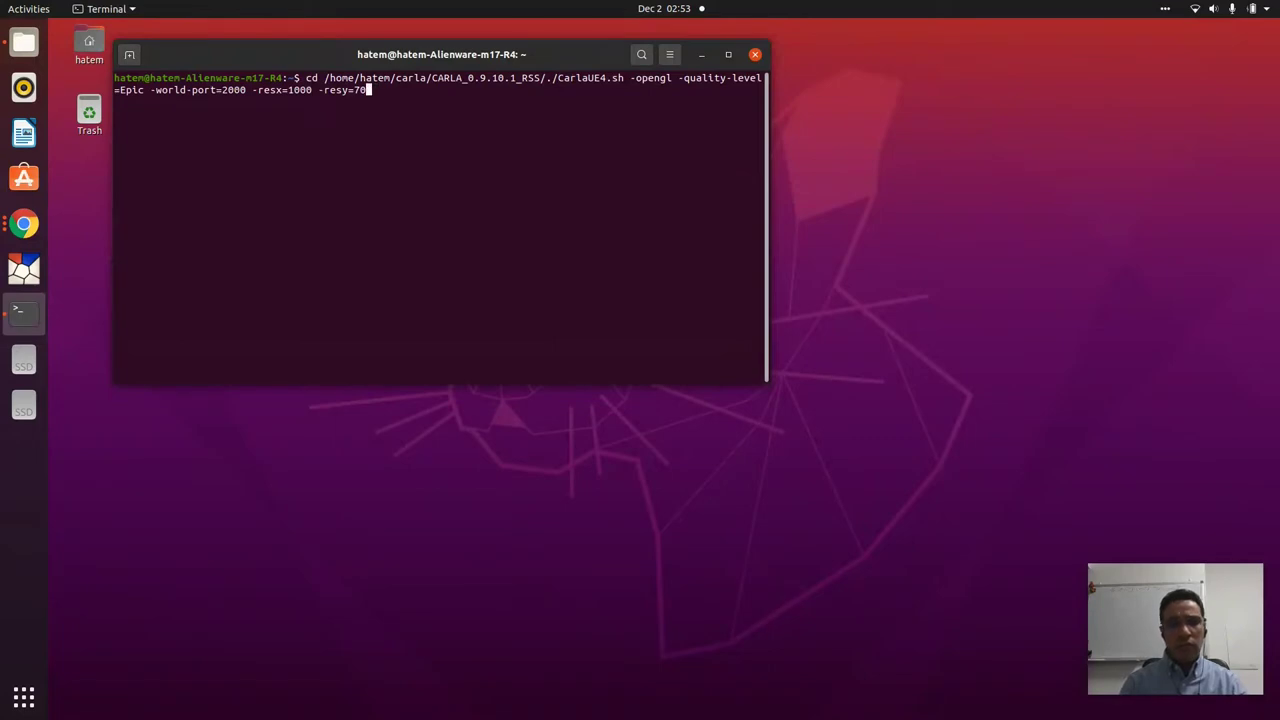
pyautogui.press('BackSpace')
pyautogui.press('BackSpace')
pyautogui.press('BackSpace')
pyautogui.press('BackSpace')
pyautogui.press('BackSpace')
pyautogui.press('BackSpace')
pyautogui.press('BackSpace')
pyautogui.press('BackSpace')
pyautogui.press('BackSpace')
pyautogui.press('BackSpace')
pyautogui.press('BackSpace')
pyautogui.press('BackSpace')
pyautogui.press('BackSpace')
pyautogui.press('BackSpace')
pyautogui.press('BackSpace')
pyautogui.press('BackSpace')
pyautogui.press('BackSpace')
pyautogui.press('BackSpace')
pyautogui.press('BackSpace')
pyautogui.press('BackSpace')
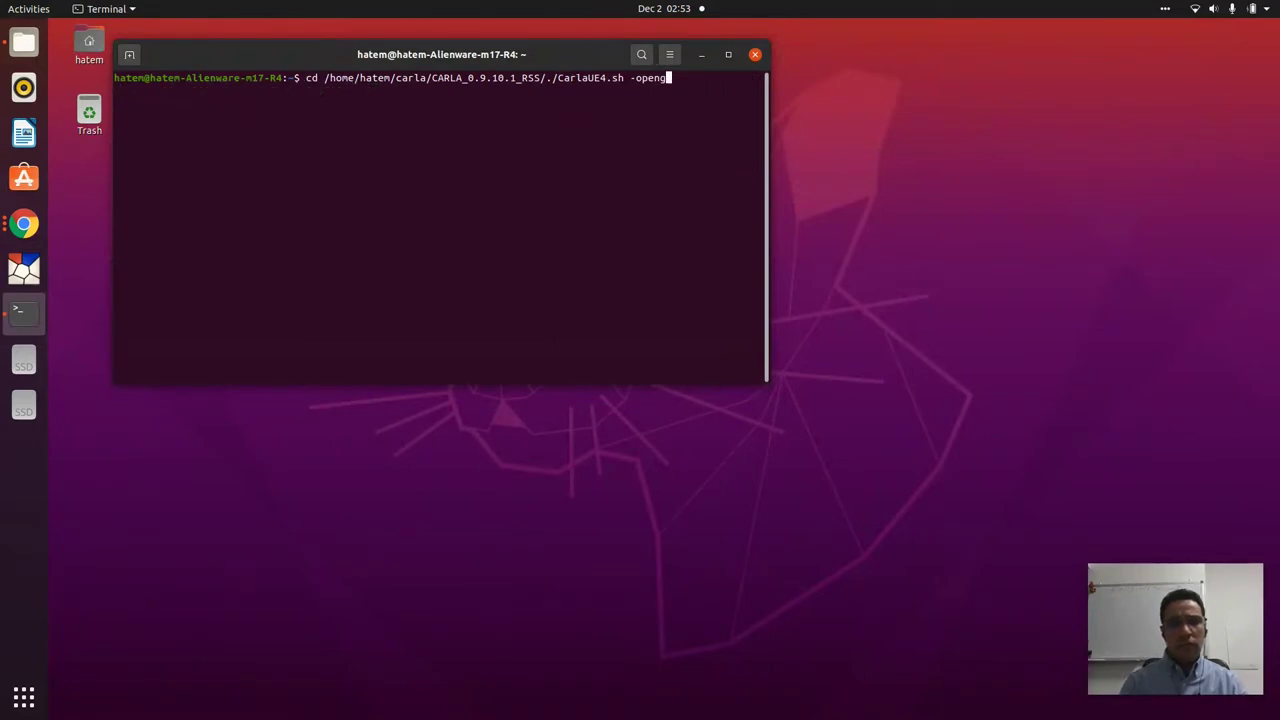
pyautogui.press('Return')
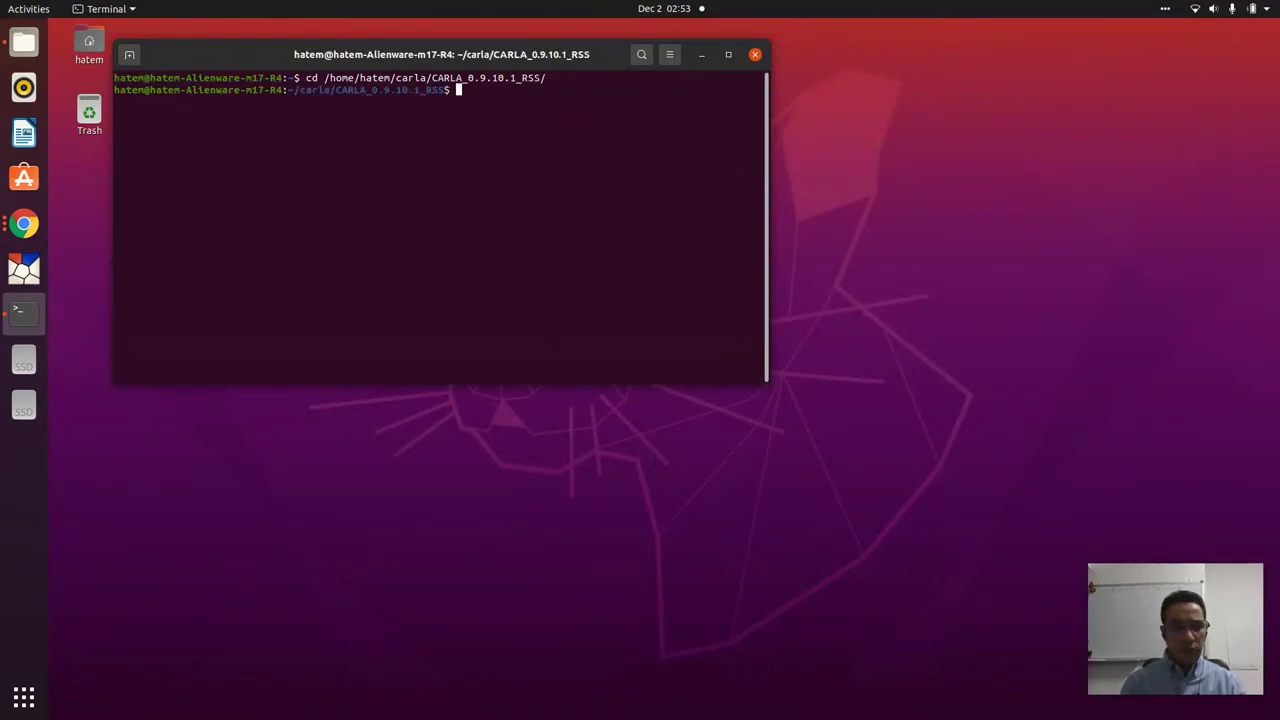
# Step: Launch CARLA with ./CarlaUE4.sh and place its window lower-left, terminal raised above
pyautogui.hotkey('ctrl', 'shift', 'v')
pyautogui.press('Return')
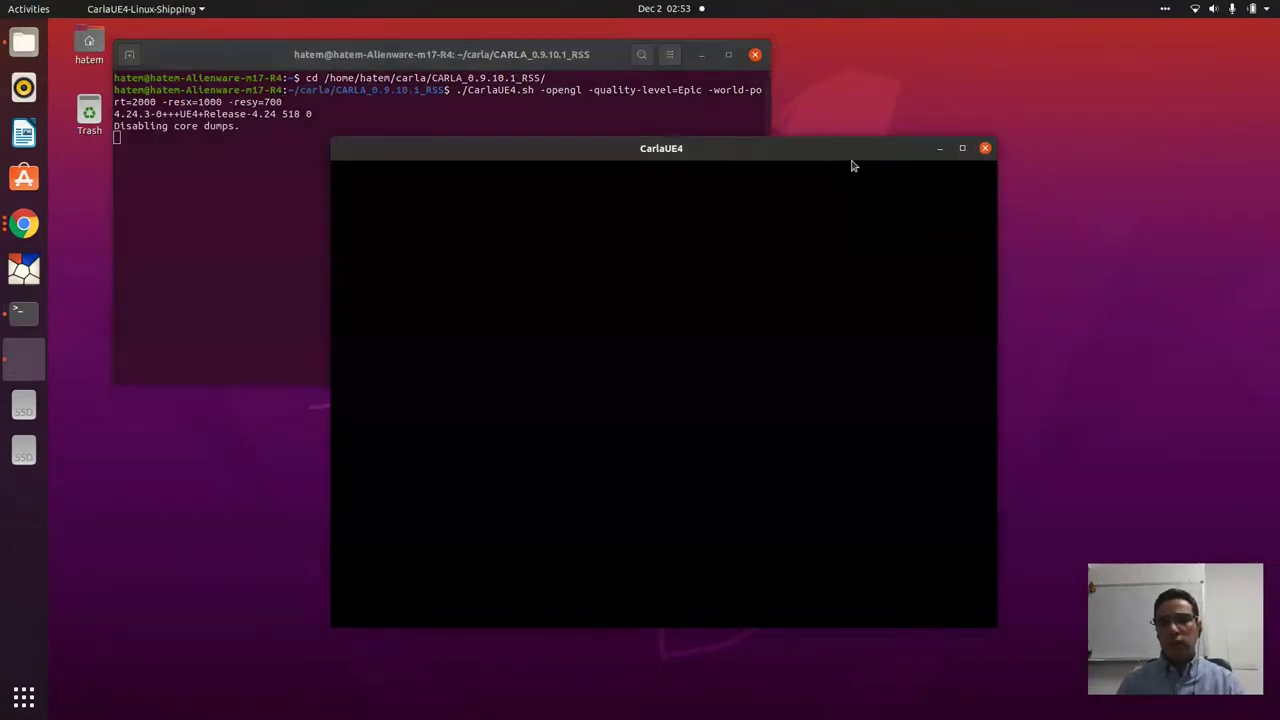
pyautogui.press('s')
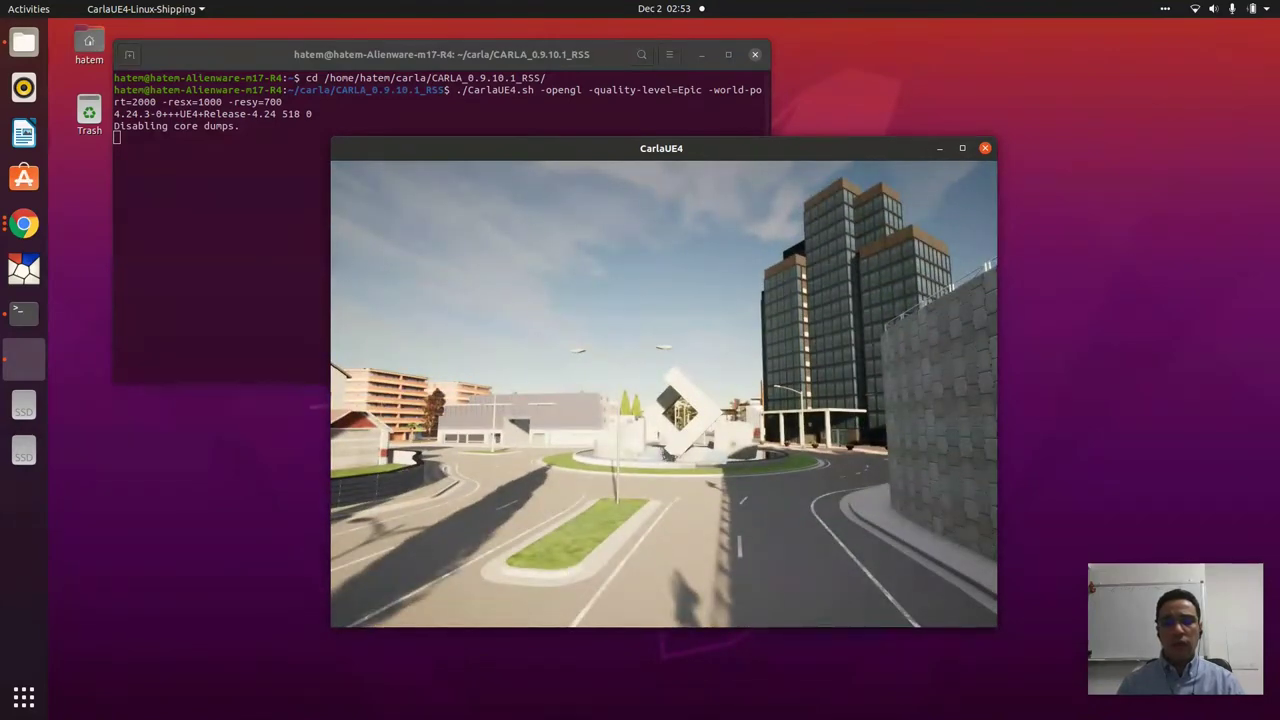
pyautogui.moveTo(828, 151); pyautogui.dragTo(561, 196)
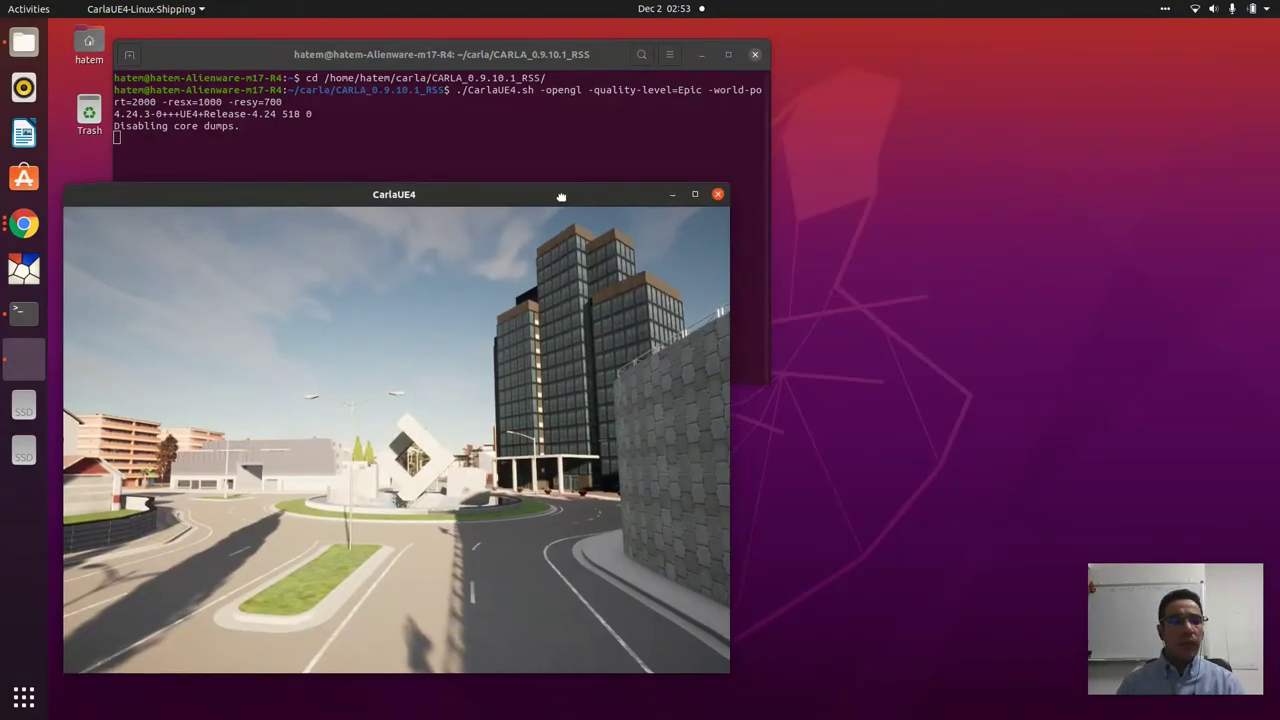
pyautogui.click(550, 93)
pyautogui.moveTo(548, 55); pyautogui.dragTo(483, 38)
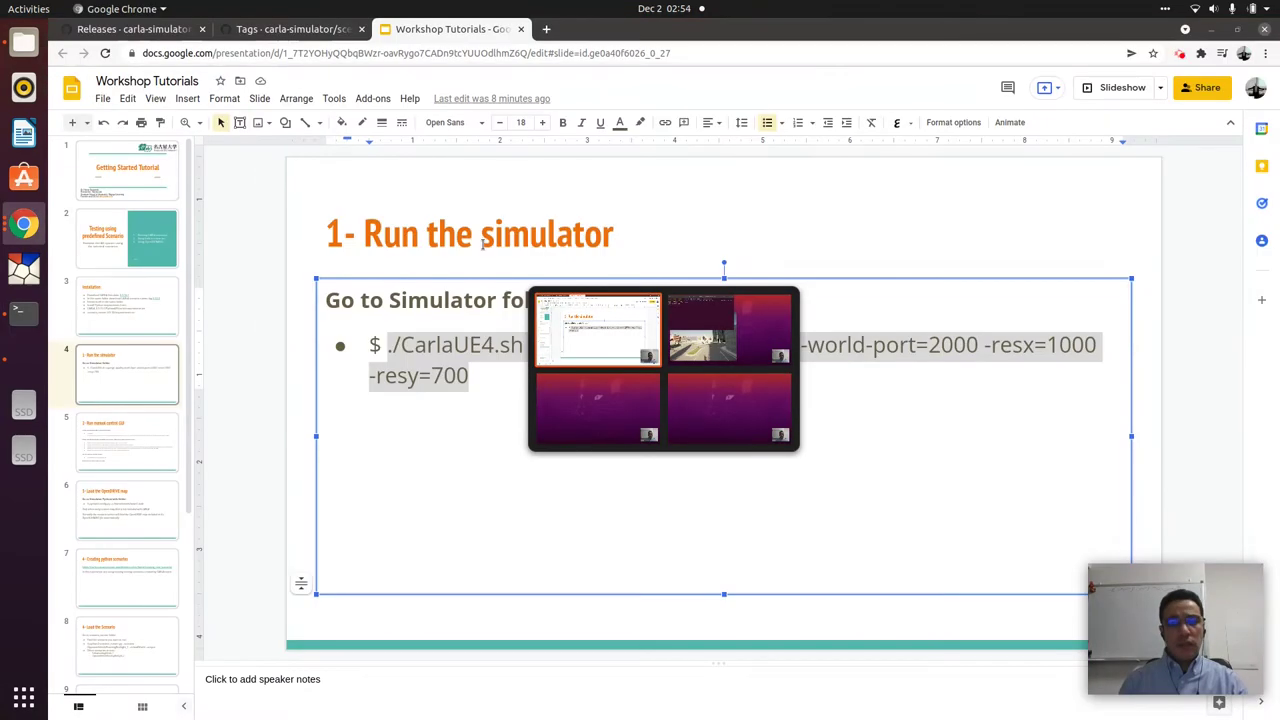
# Step: Return to the tutorial slides and open slide 5, '2- Run manual control GUI'
pyautogui.hotkey('alt', 'Tab')
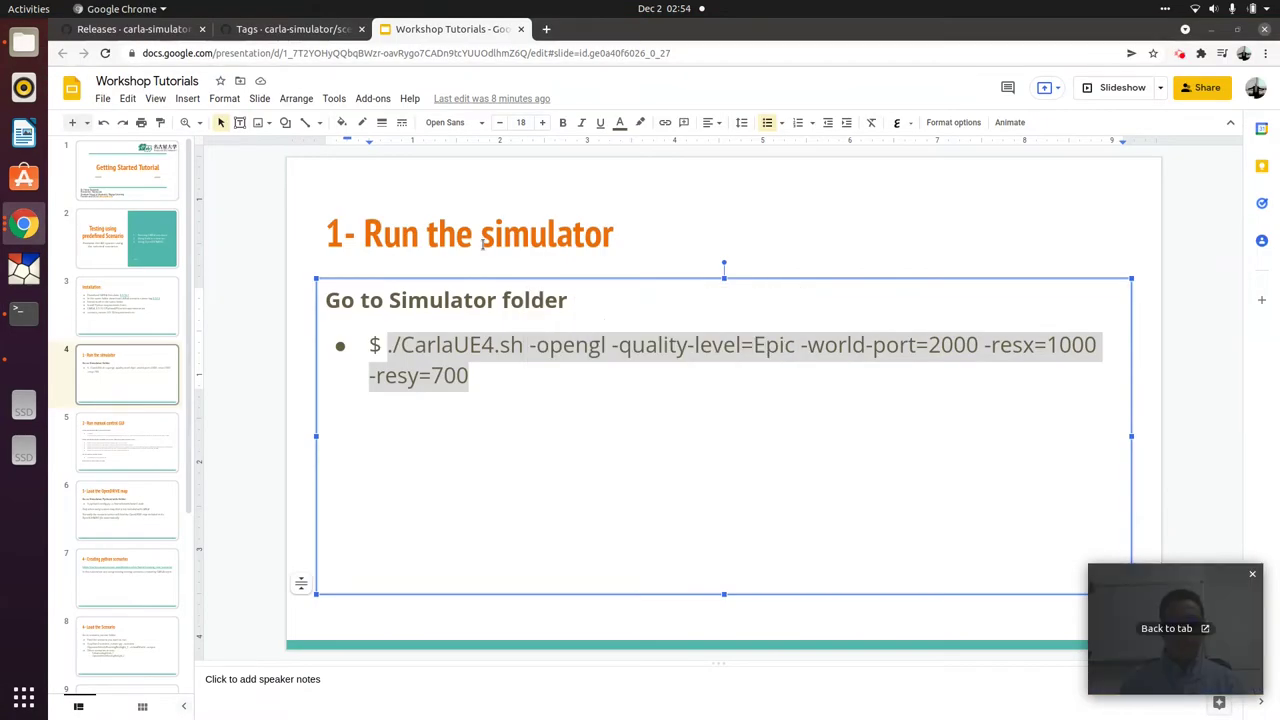
pyautogui.click(633, 539)
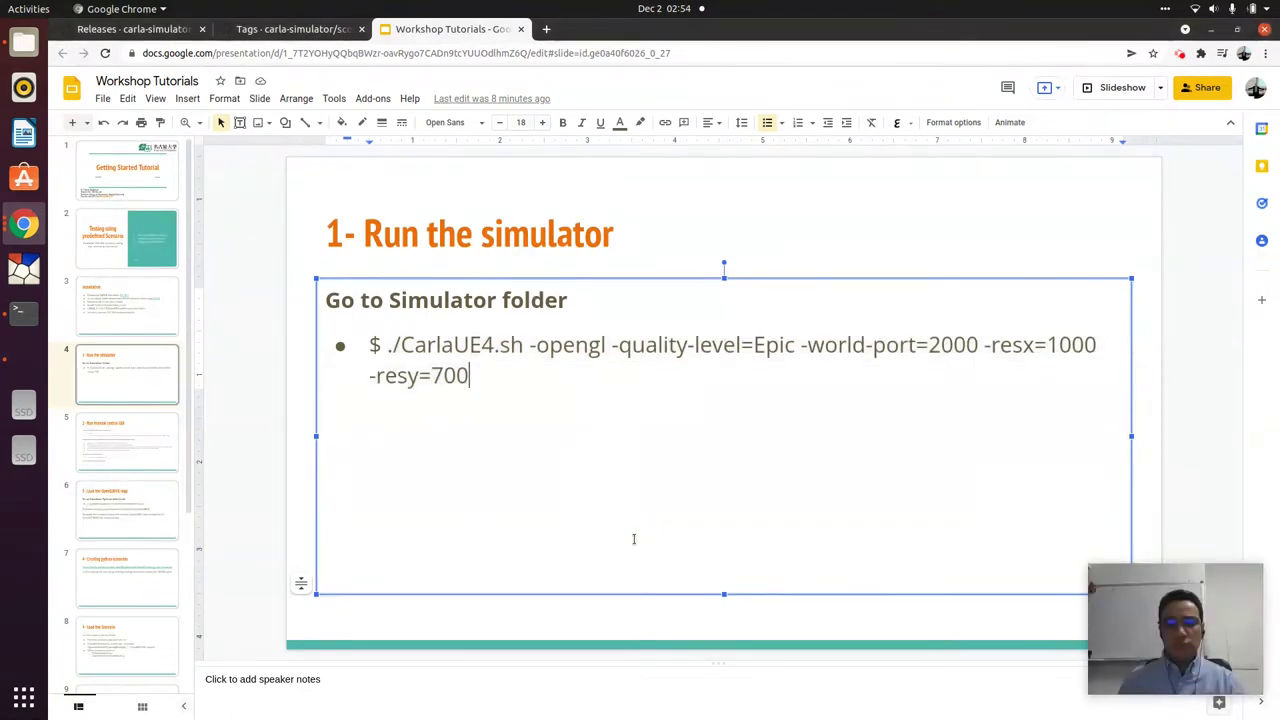
pyautogui.click(122, 437)
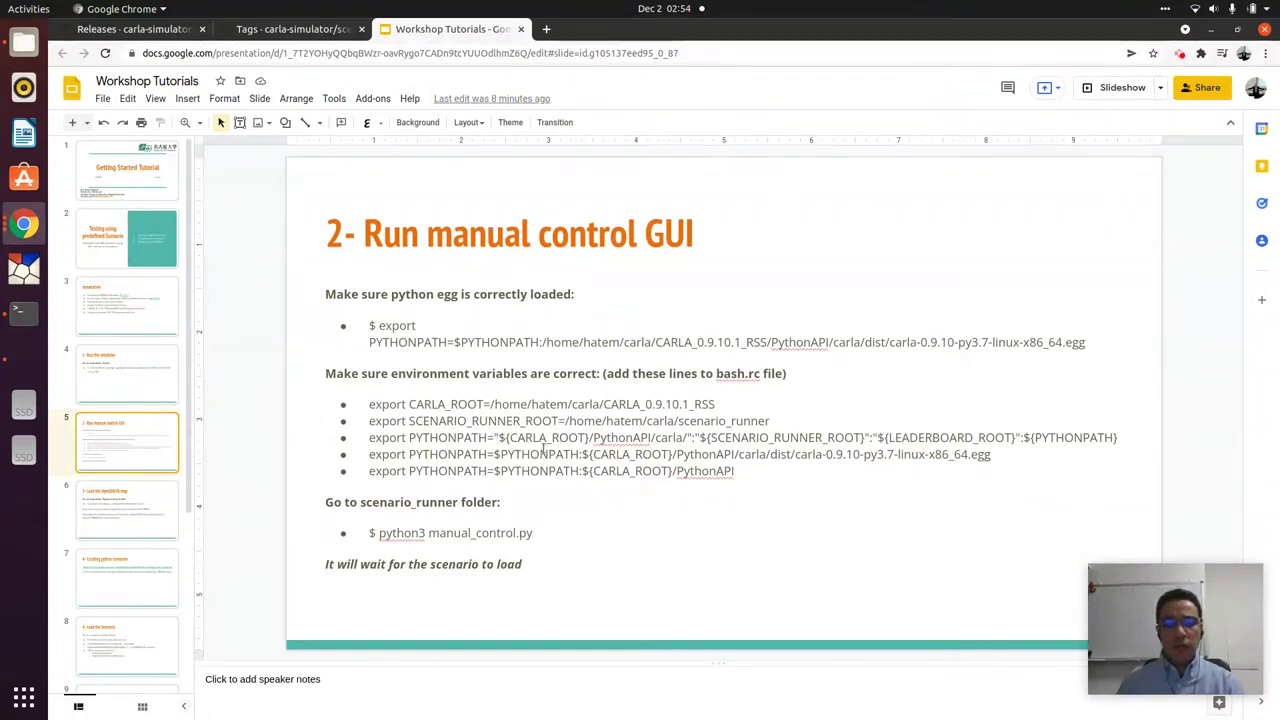
# Step: Highlight the five environment variable export lines on slide 5, then clear the highlight
pyautogui.moveTo(749, 477); pyautogui.dragTo(387, 409)
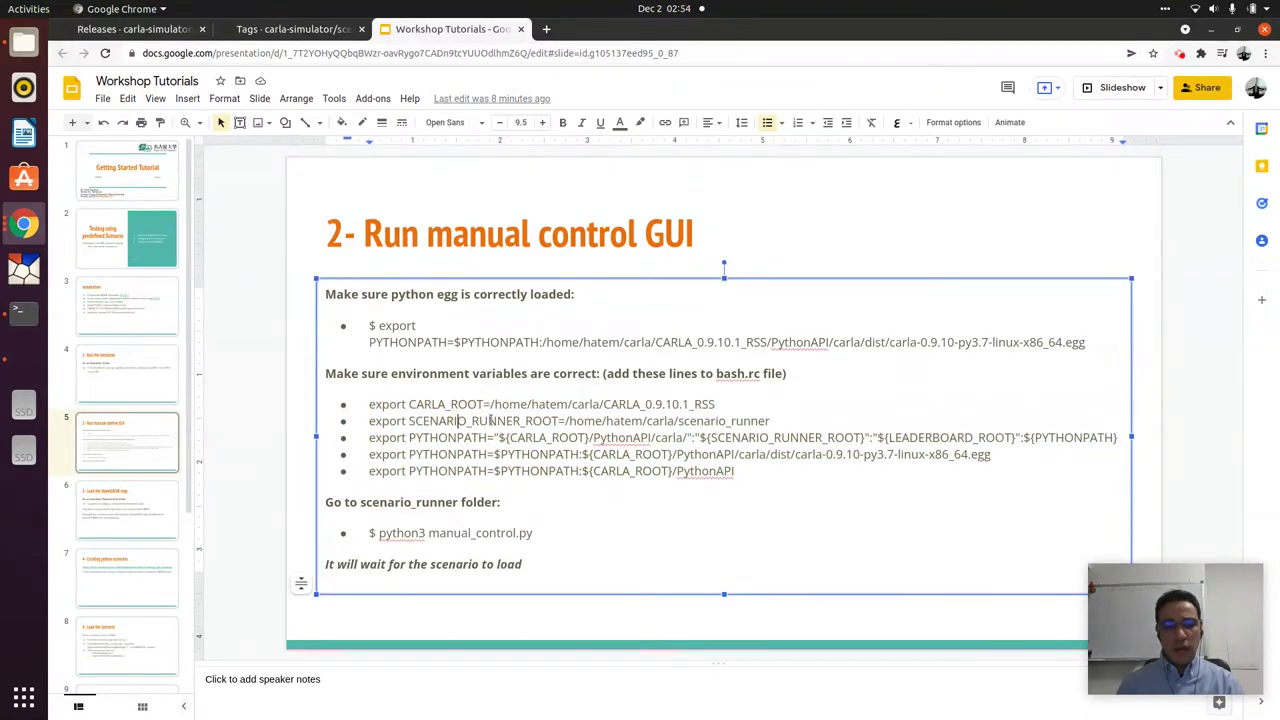
pyautogui.moveTo(748, 472); pyautogui.dragTo(370, 404)
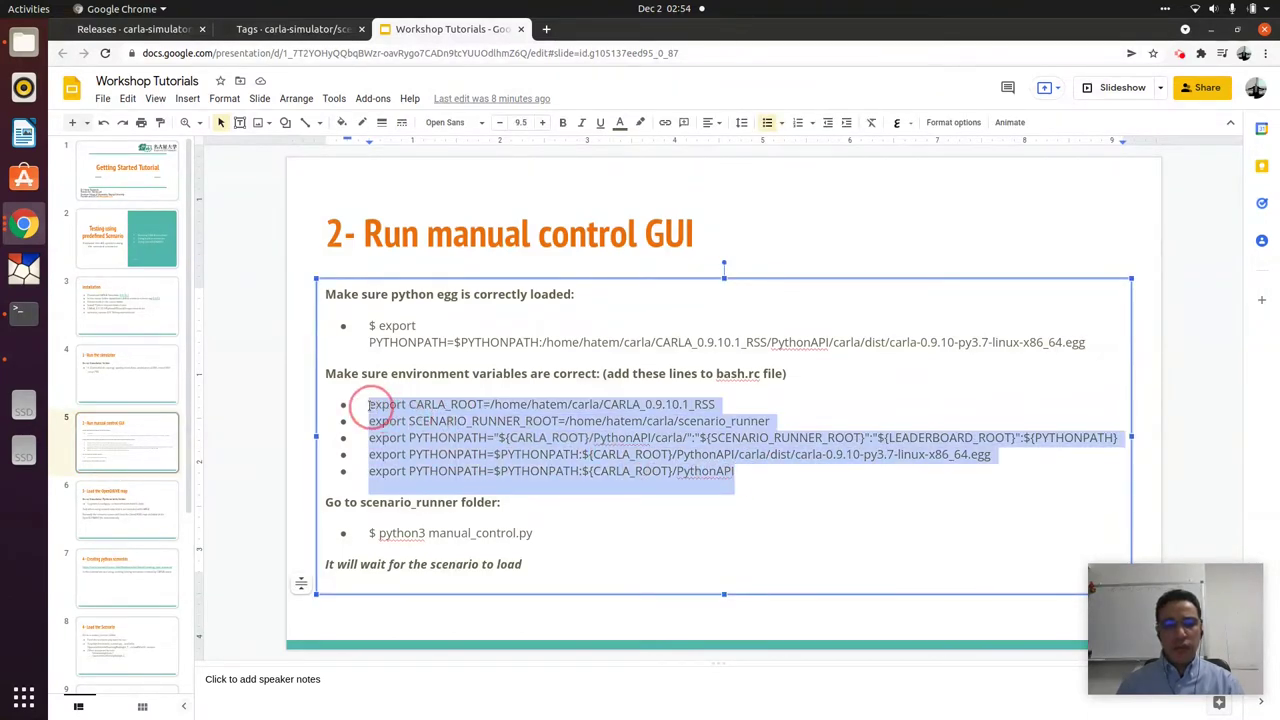
pyautogui.click(671, 488)
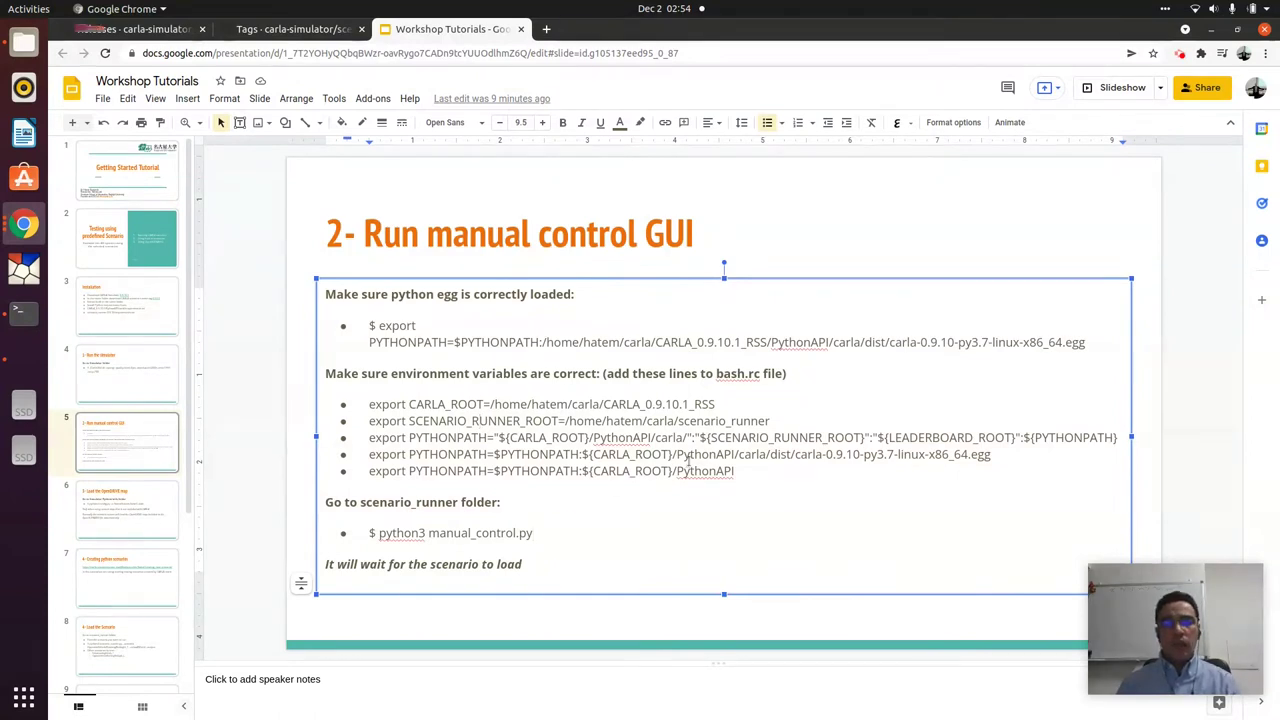
pyautogui.moveTo(733, 471); pyautogui.dragTo(313, 405)
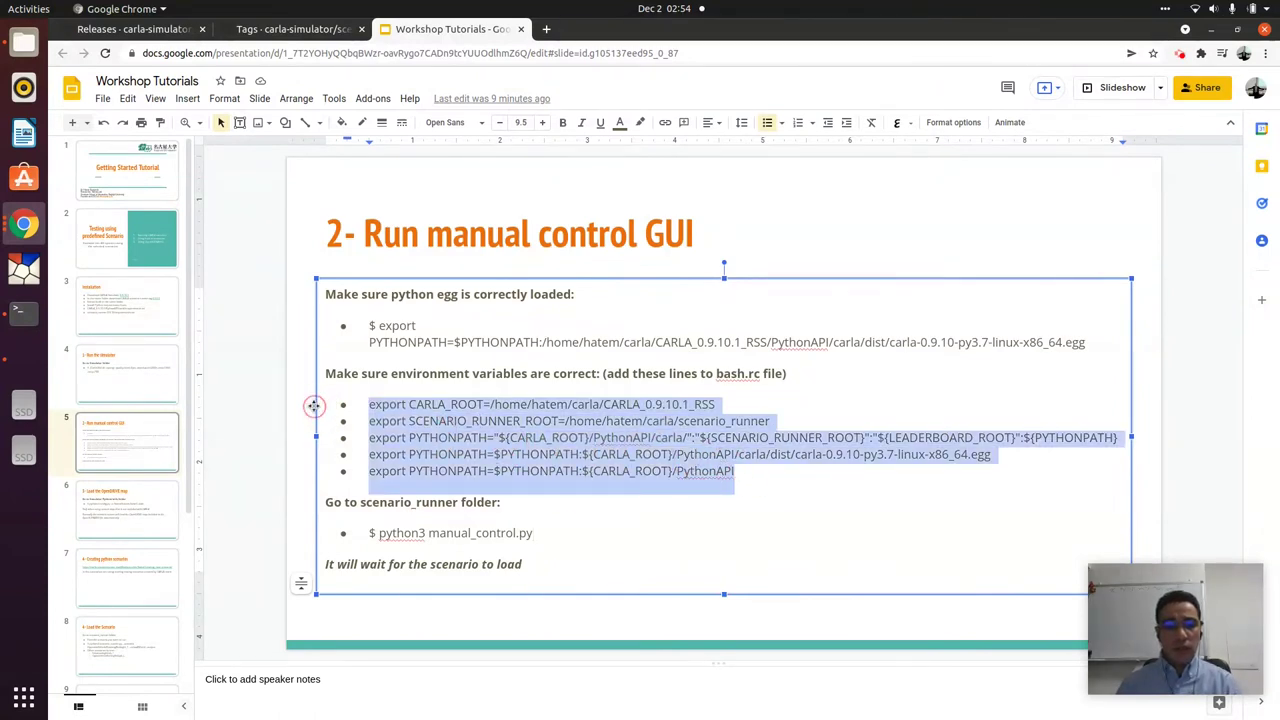
pyautogui.click(438, 405)
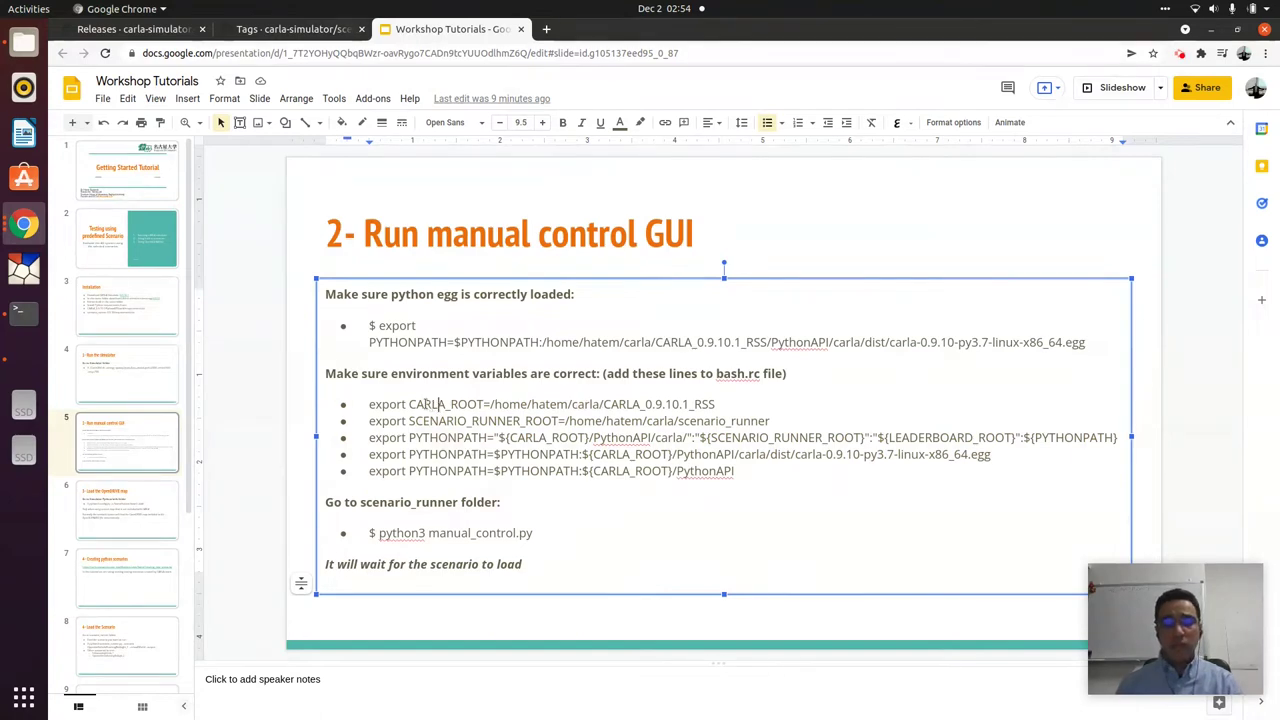
# Step: Stop the simulator, show hidden files in Home, and open .bashrc in Text Editor
pyautogui.hotkey('alt', 'Tab')
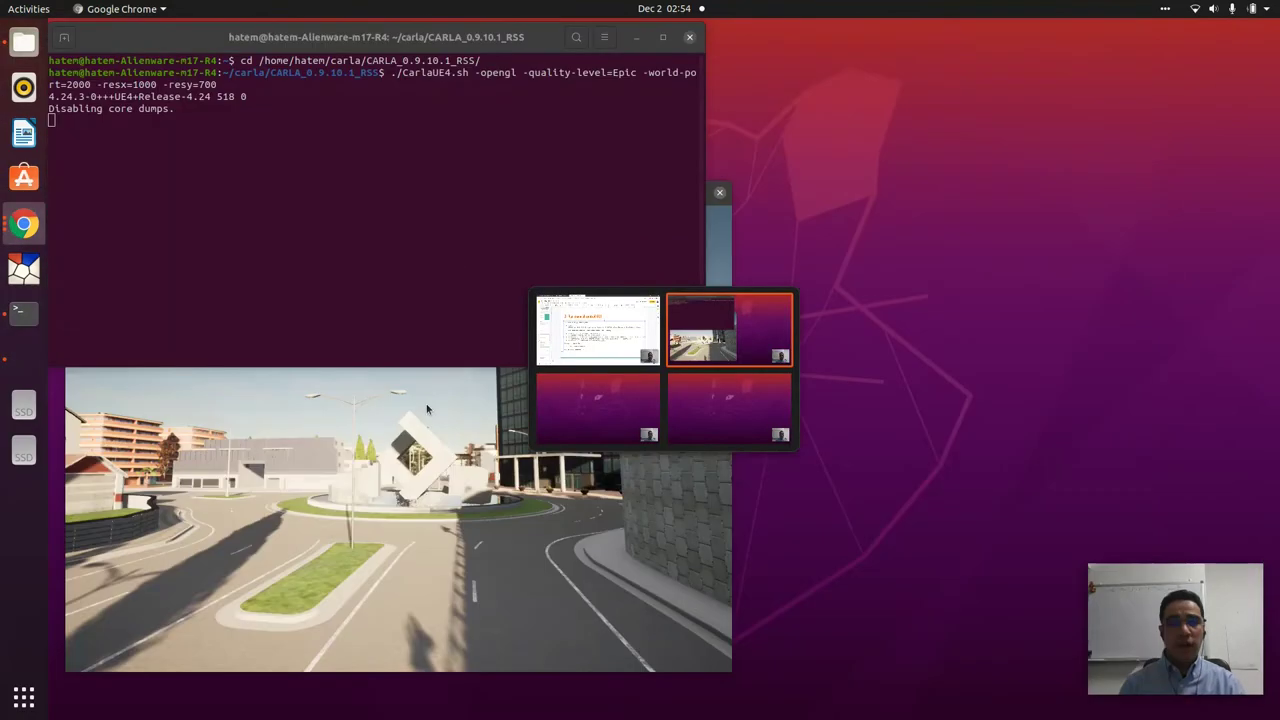
pyautogui.click(419, 208)
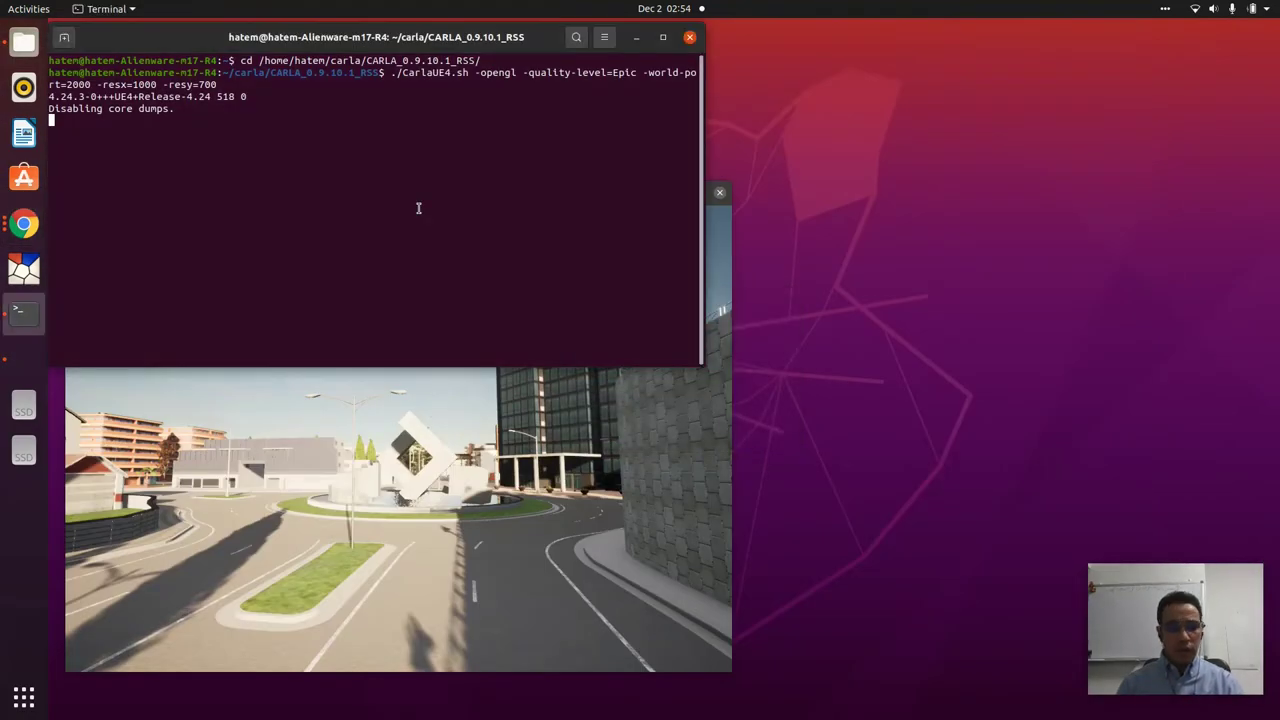
pyautogui.click(23, 42)
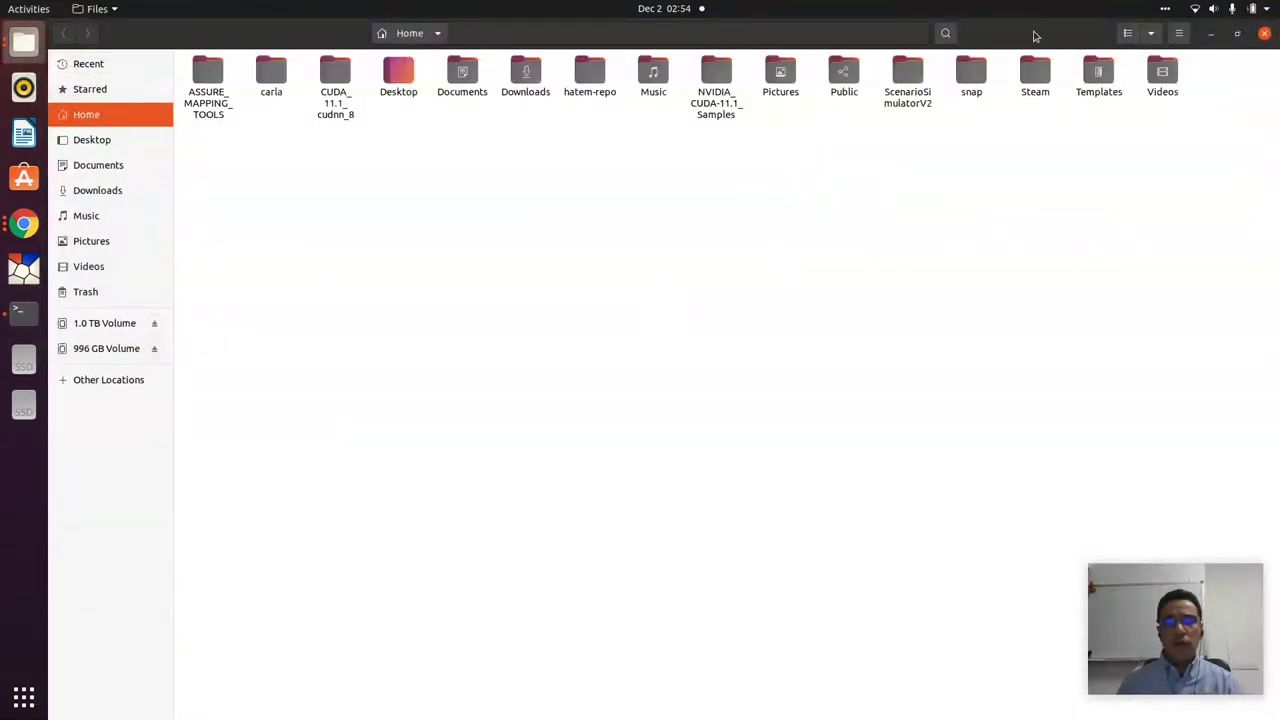
pyautogui.hotkey('ctrl', 'h')
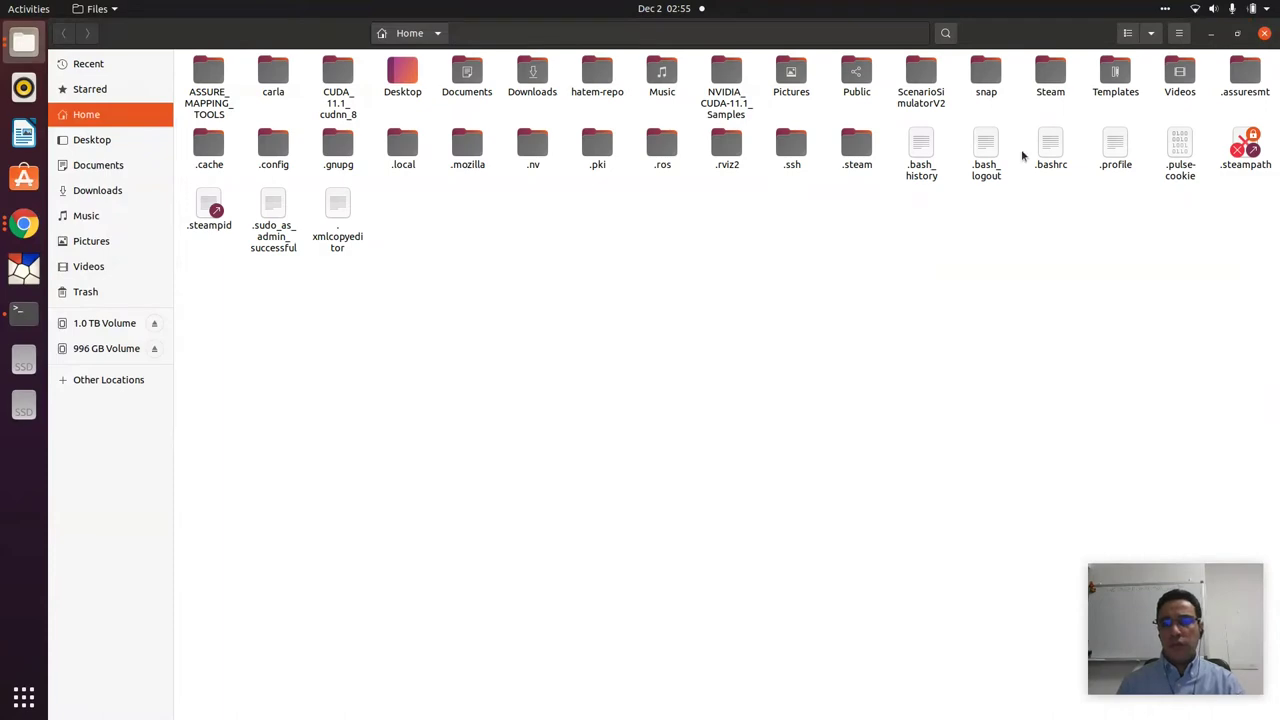
pyautogui.click(1050, 148)
pyautogui.click(1040, 288)
pyautogui.click(1053, 149)
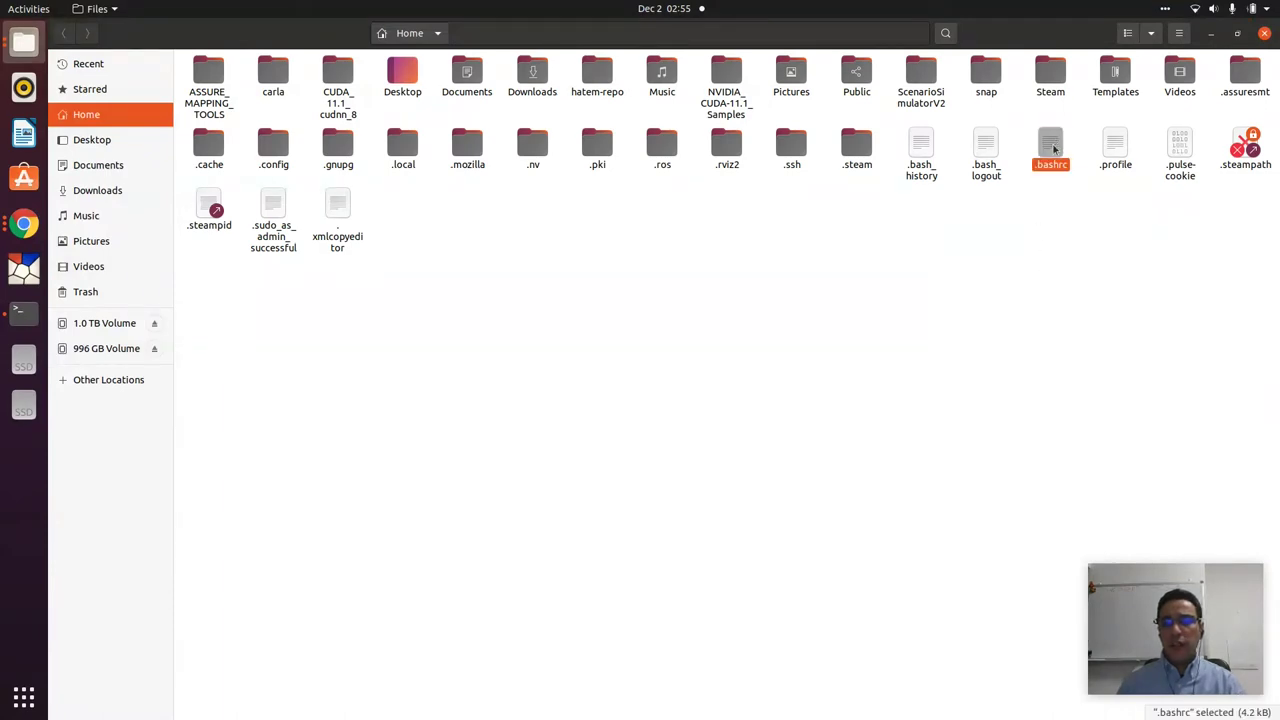
pyautogui.doubleClick(1050, 143)
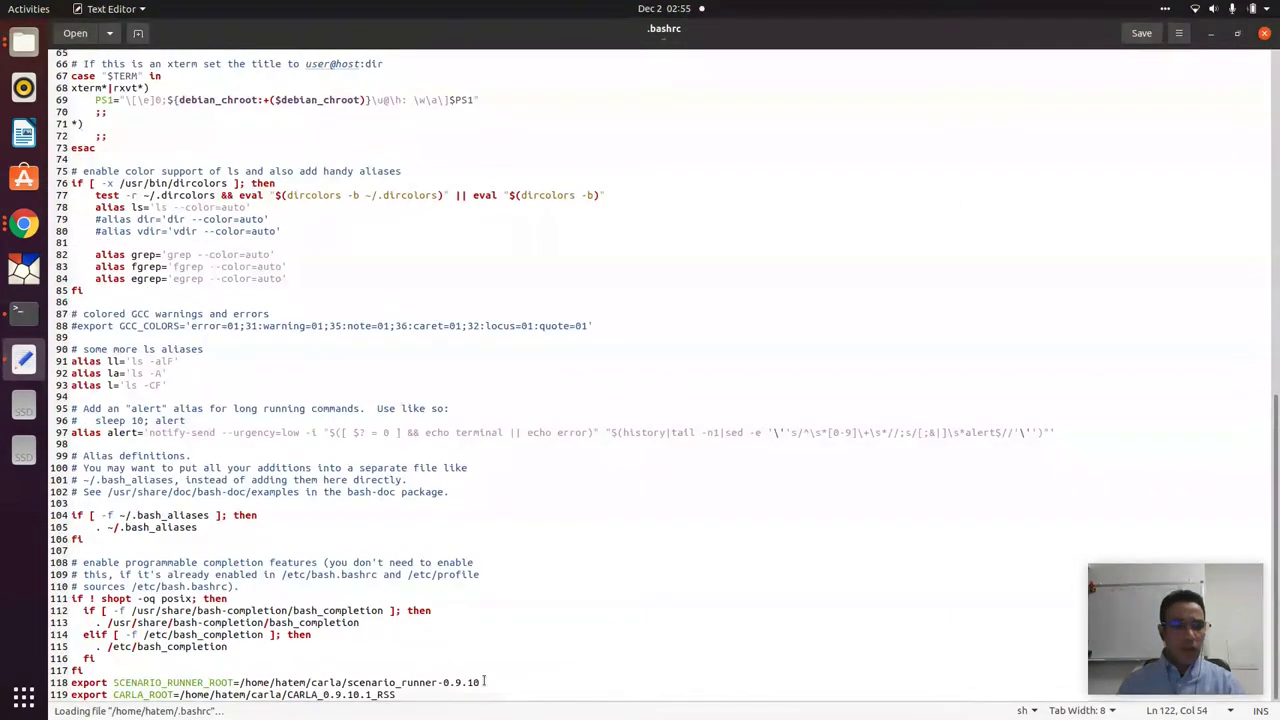
# Step: Review the SCENARIO_RUNNER_ROOT, CARLA_ROOT and PYTHONPATH exports on lines 118–122, then close .bashrc
pyautogui.press('super+Down')
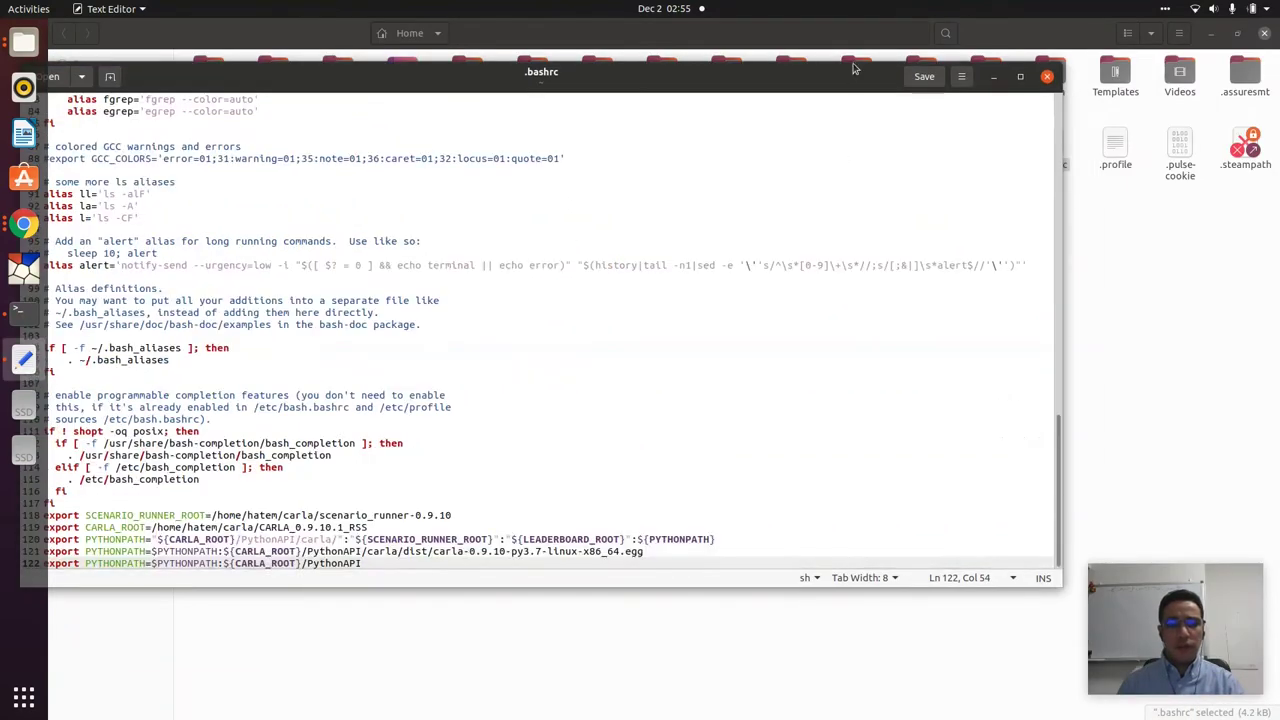
pyautogui.moveTo(478, 545); pyautogui.dragTo(191, 501)
pyautogui.doubleClick(248, 502)
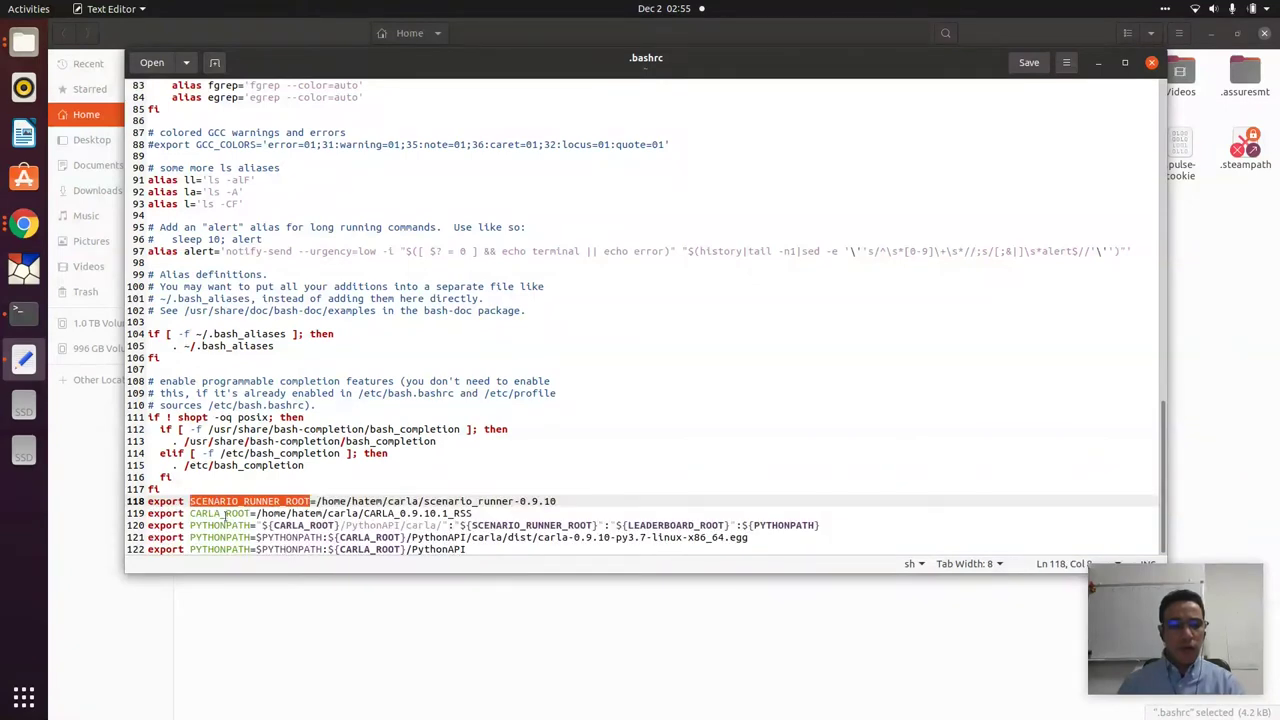
pyautogui.doubleClick(224, 514)
pyautogui.doubleClick(237, 535)
pyautogui.doubleClick(240, 525)
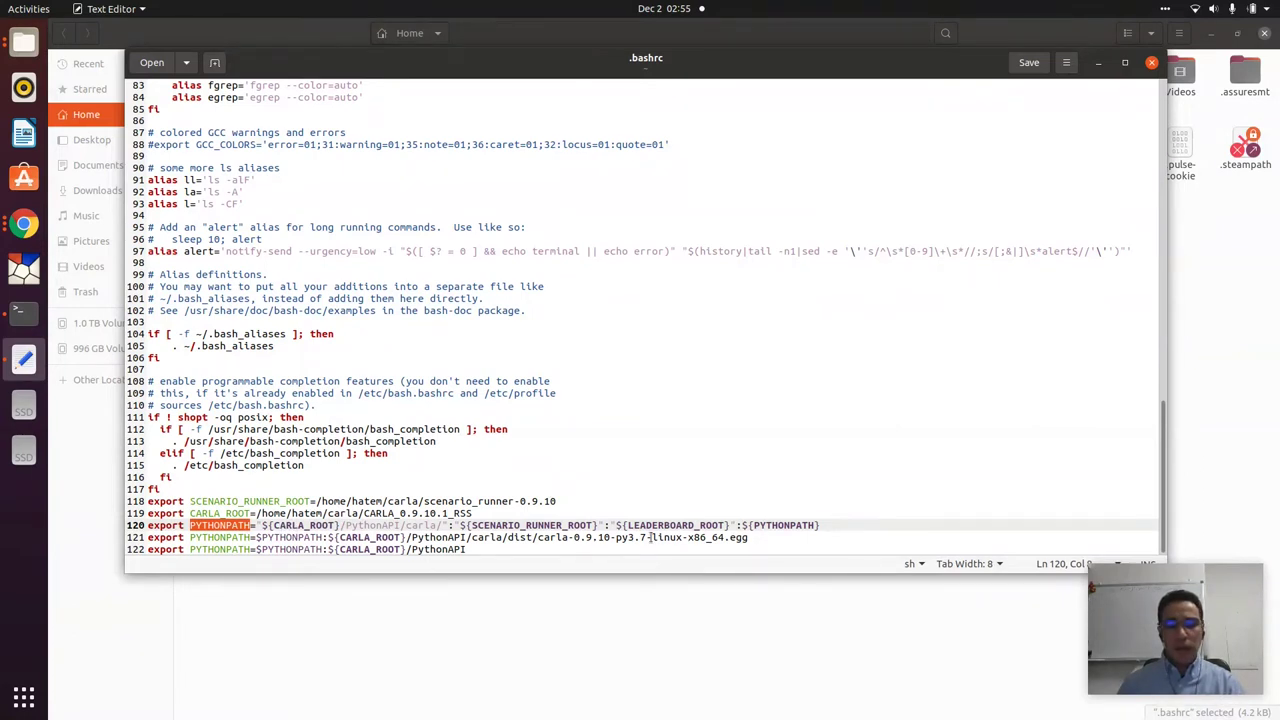
pyautogui.click(708, 538)
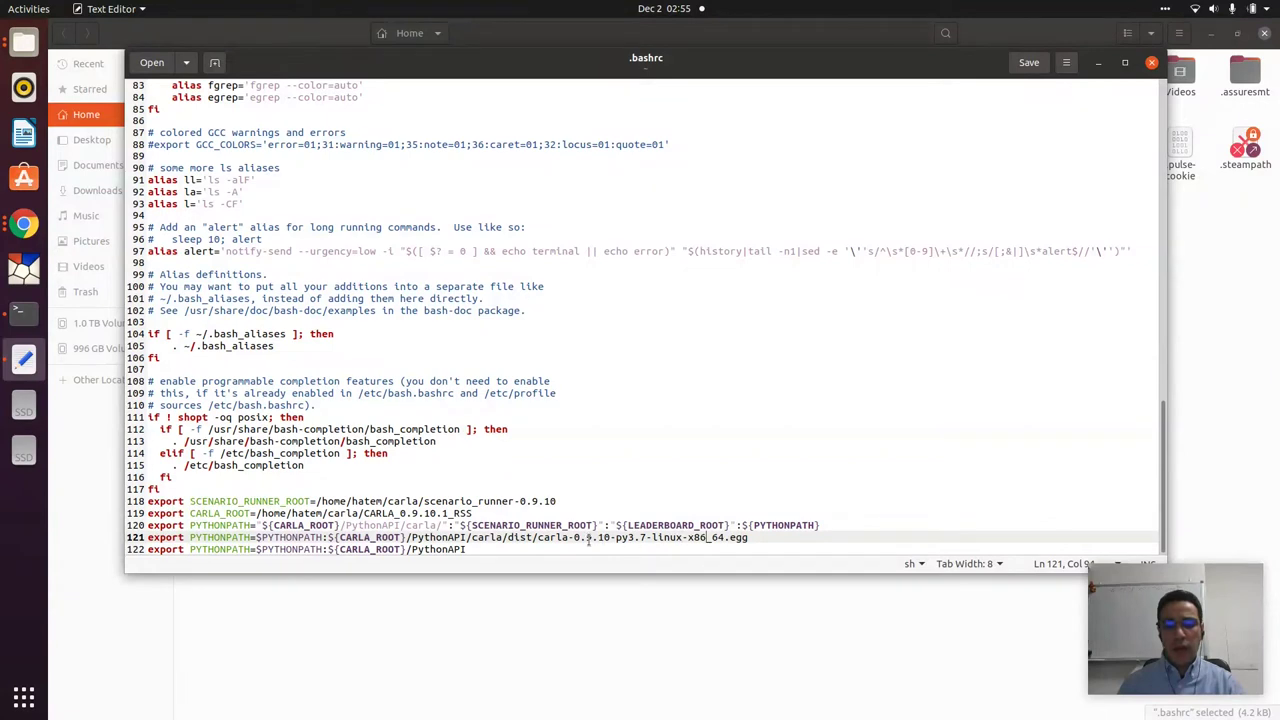
pyautogui.press('Right')
pyautogui.press('Right')
pyautogui.press('Right')
pyautogui.press('Right')
pyautogui.press('Right')
pyautogui.press('Right')
pyautogui.press('Right')
pyautogui.press('Right')
pyautogui.press('Right')
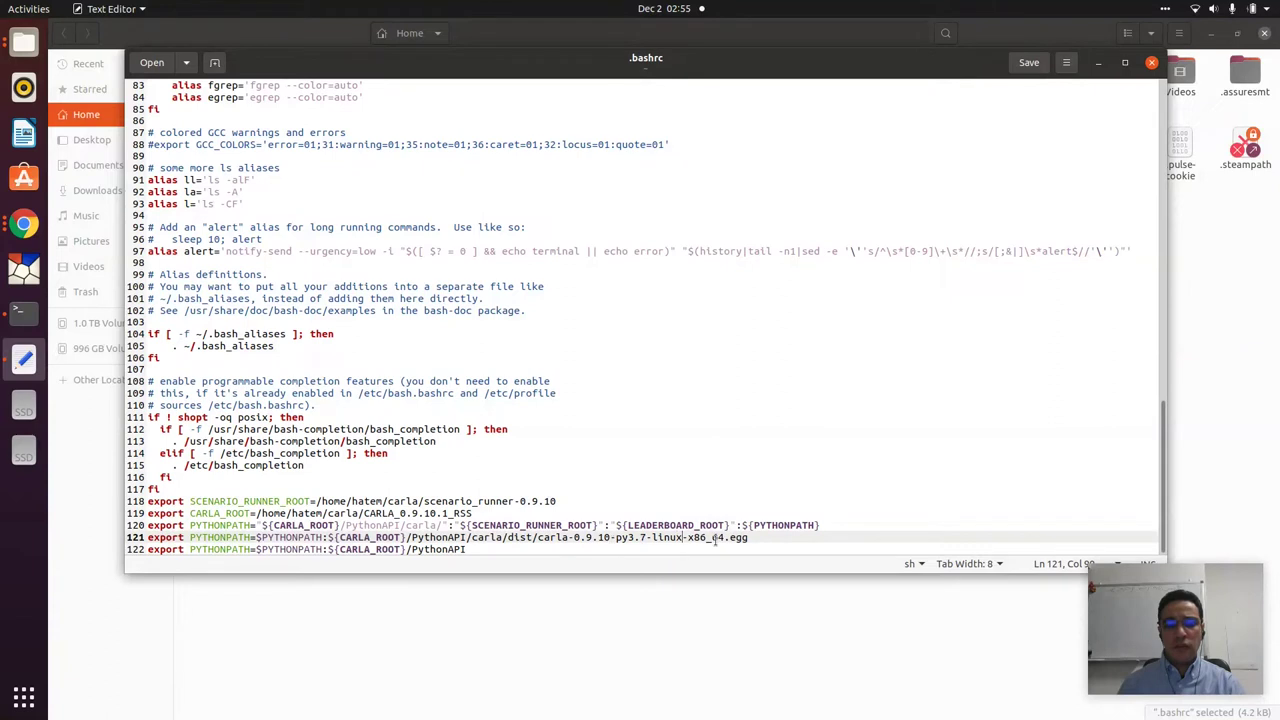
pyautogui.click(759, 537)
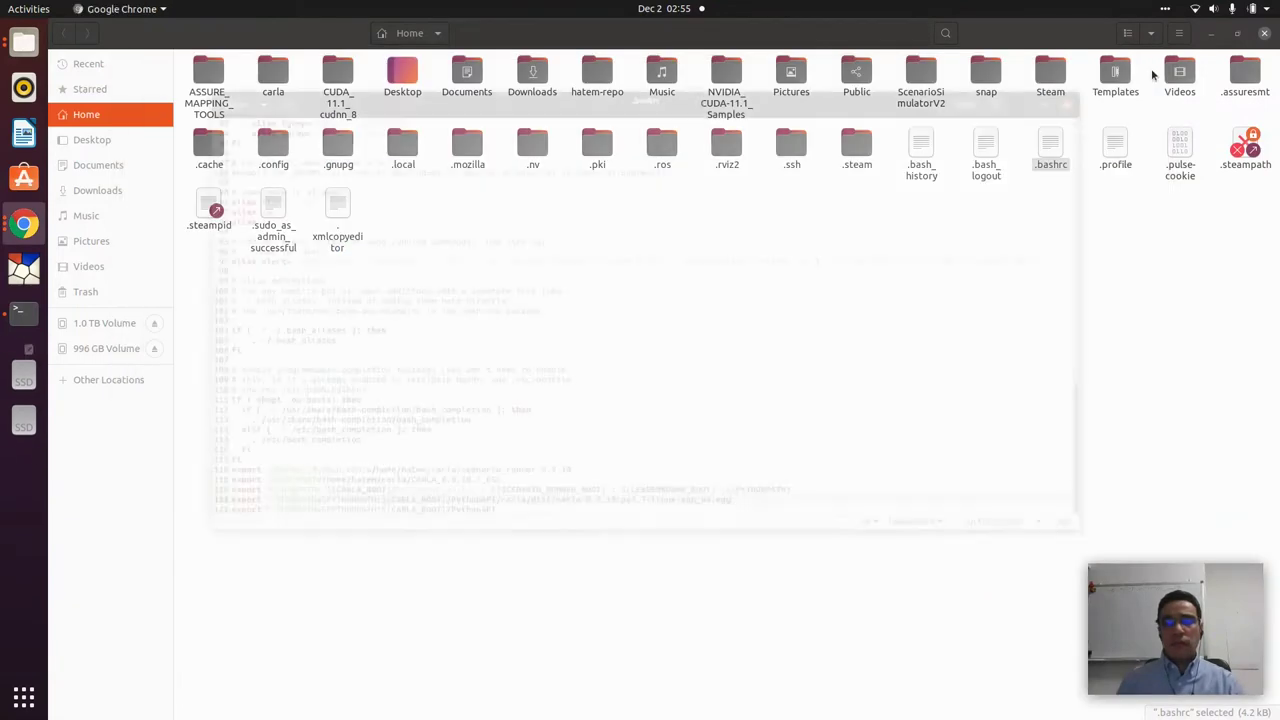
pyautogui.click(1152, 64)
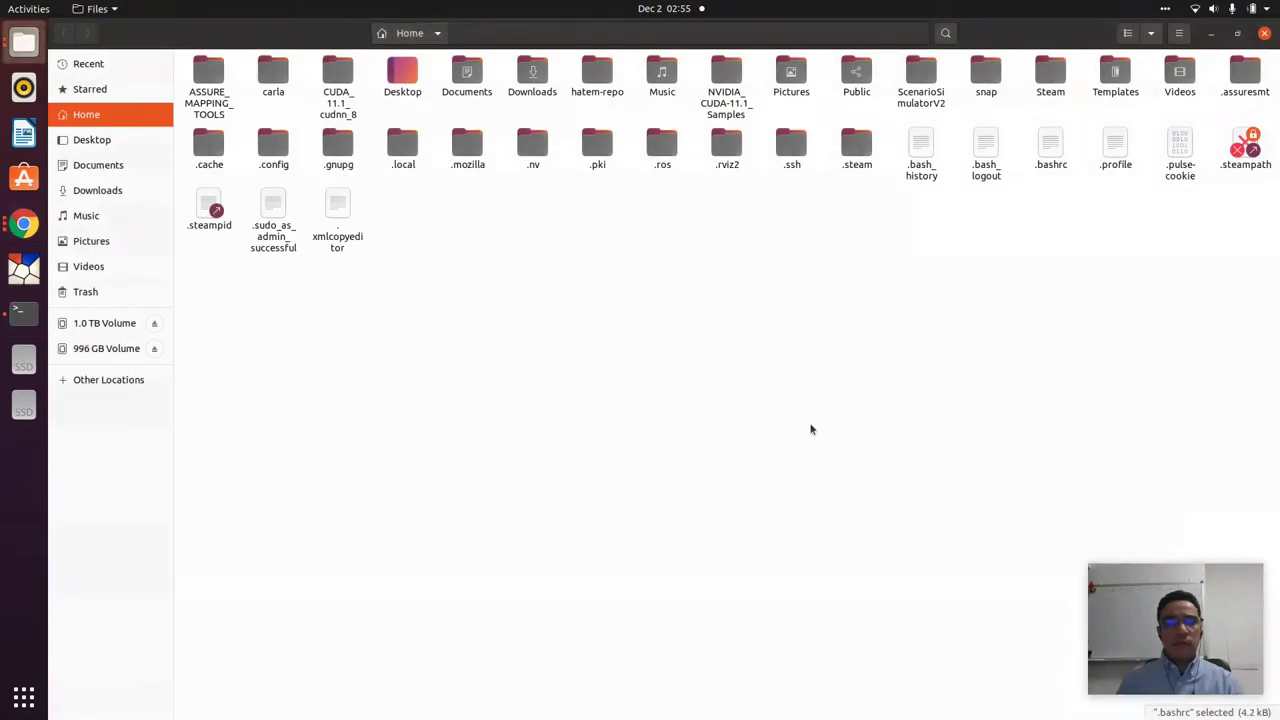
# Step: Minimize Files and select the python3 manual_control.py command on the slide
pyautogui.click(1211, 36)
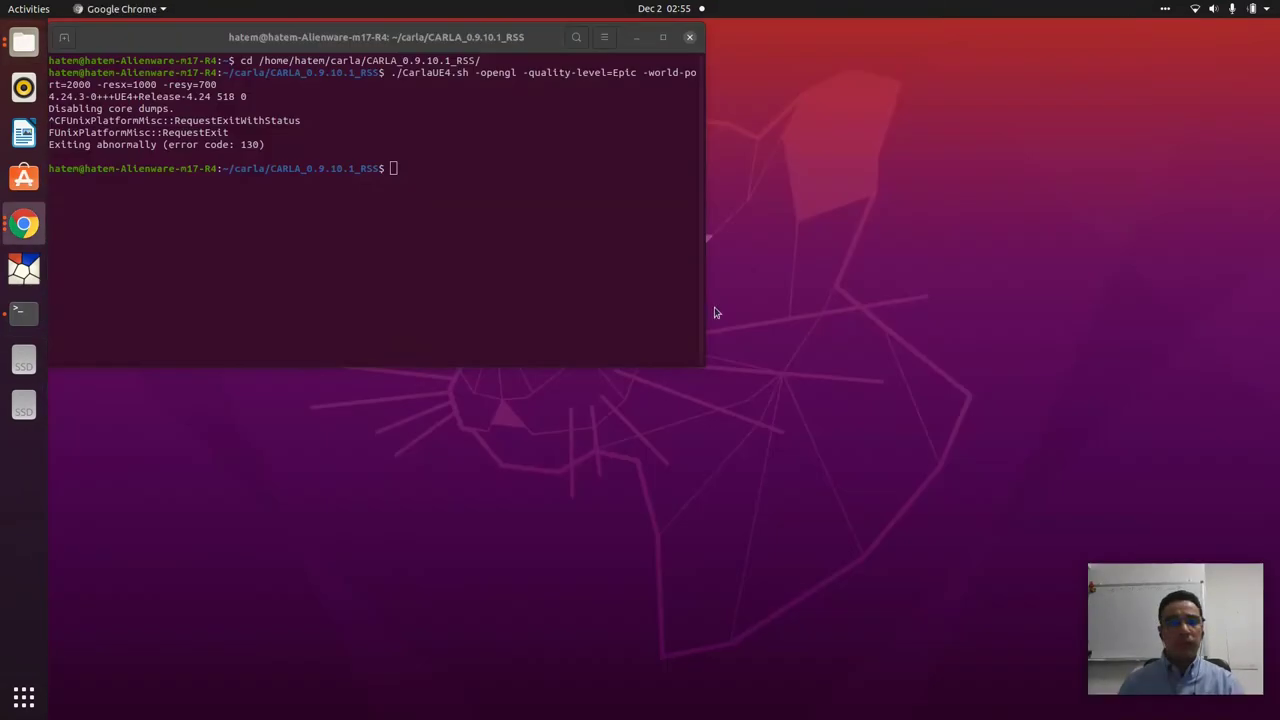
pyautogui.hotkey('alt', 'Tab')
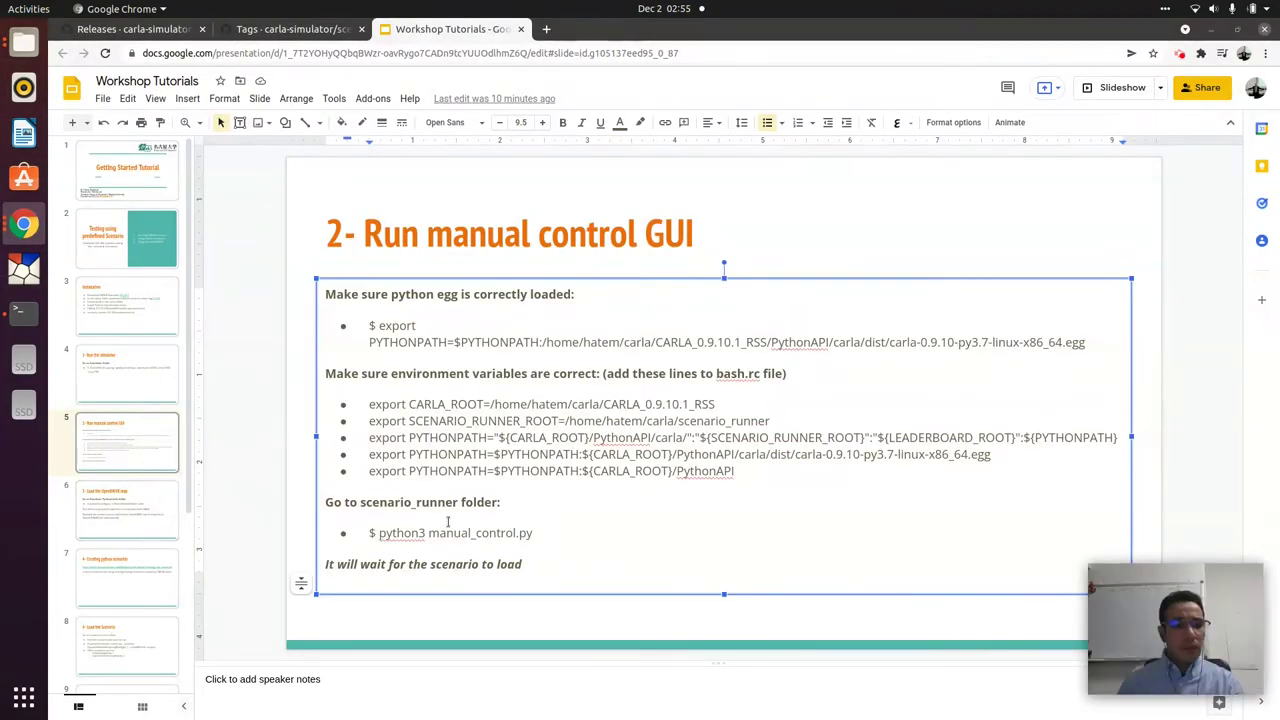
pyautogui.click(379, 532)
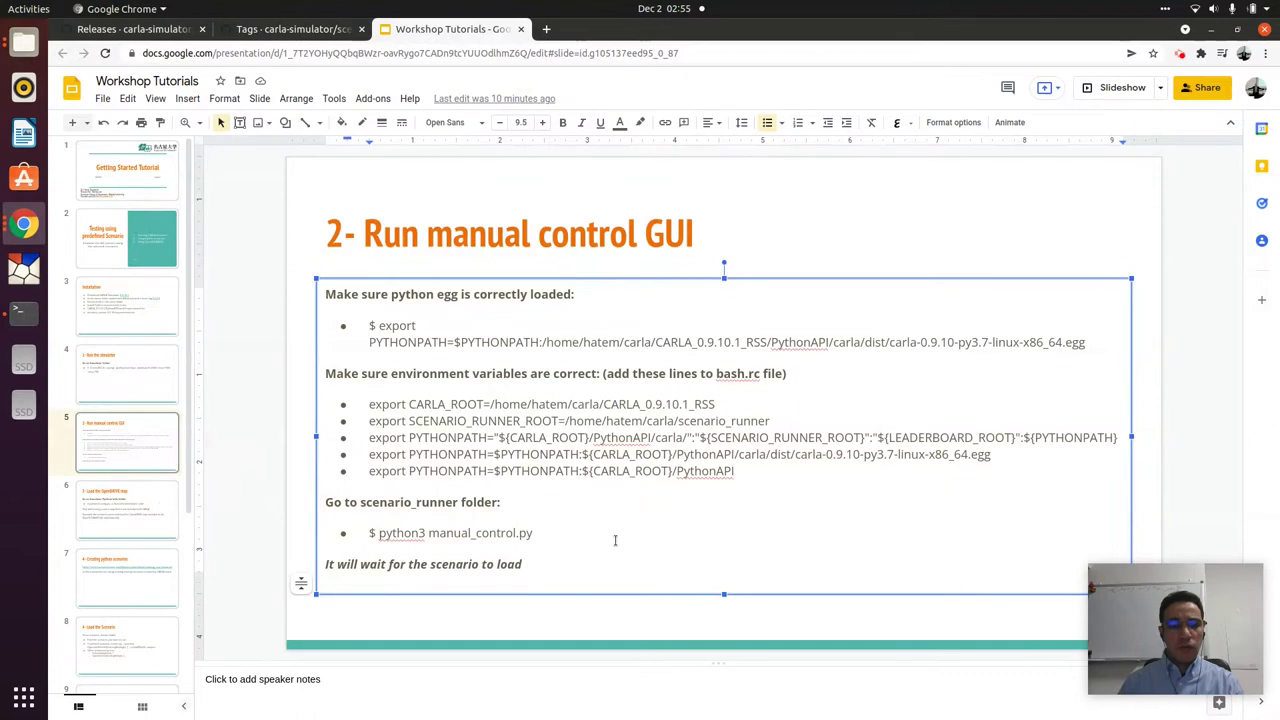
pyautogui.hotkey('ctrl', 'shift', 'Right')
pyautogui.hotkey('ctrl', 'shift', 'Right')
pyautogui.hotkey('ctrl', 'shift', 'Right')
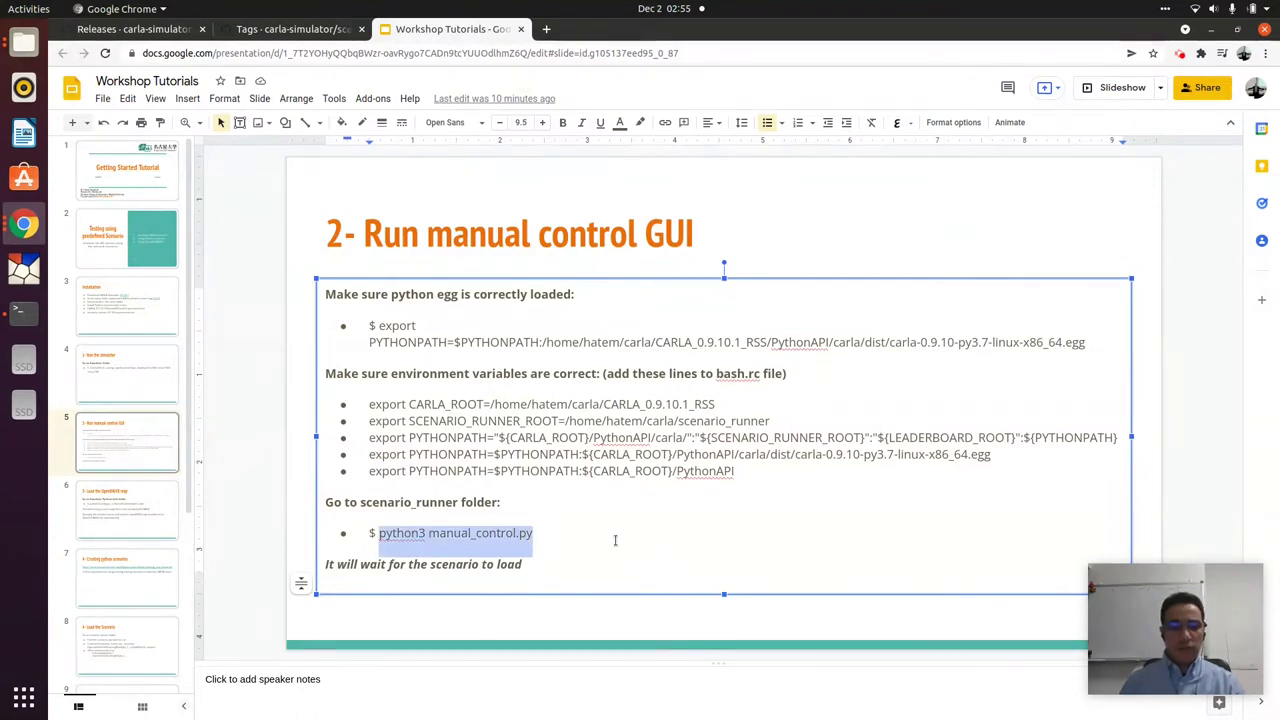
pyautogui.click(605, 564)
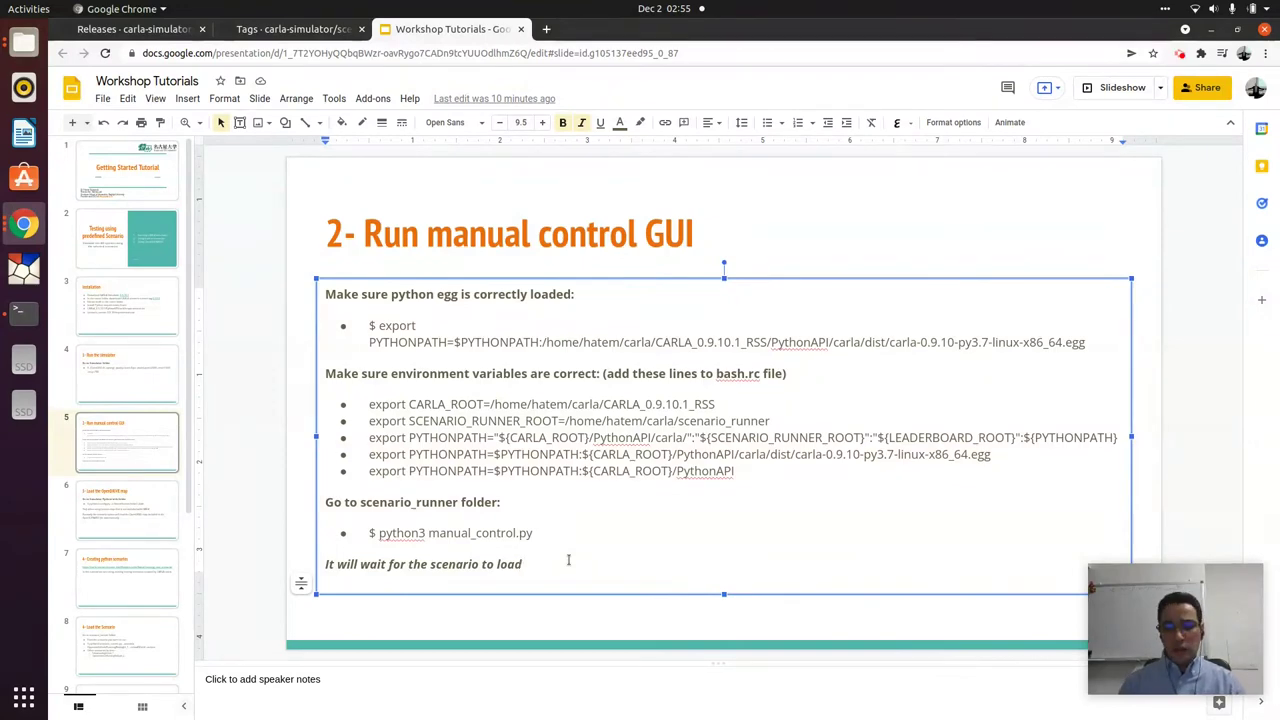
# Step: Relaunch the simulator from terminal history and move its window to the lower left
pyautogui.hotkey('alt', 'Tab')
pyautogui.press('Up')
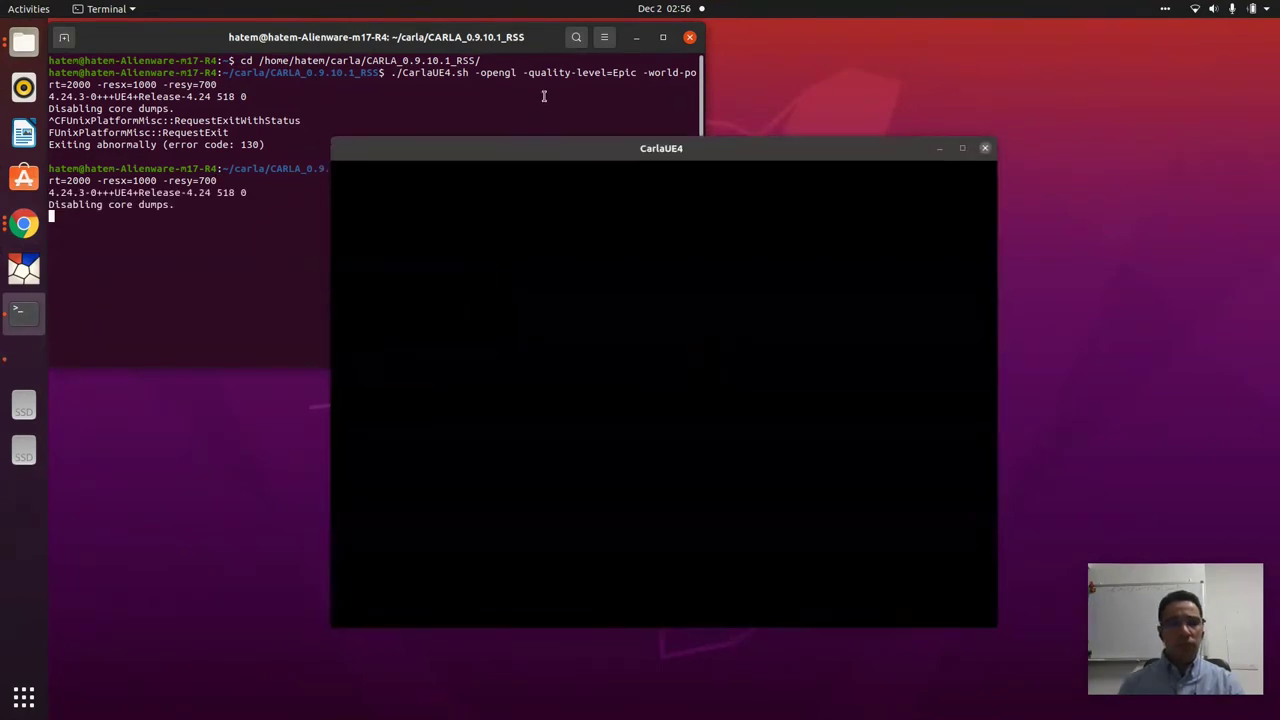
pyautogui.moveTo(589, 163); pyautogui.dragTo(306, 306)
# Step: Open a second terminal tab and change into ../scenario_runner-0.9.10/
pyautogui.click(486, 38)
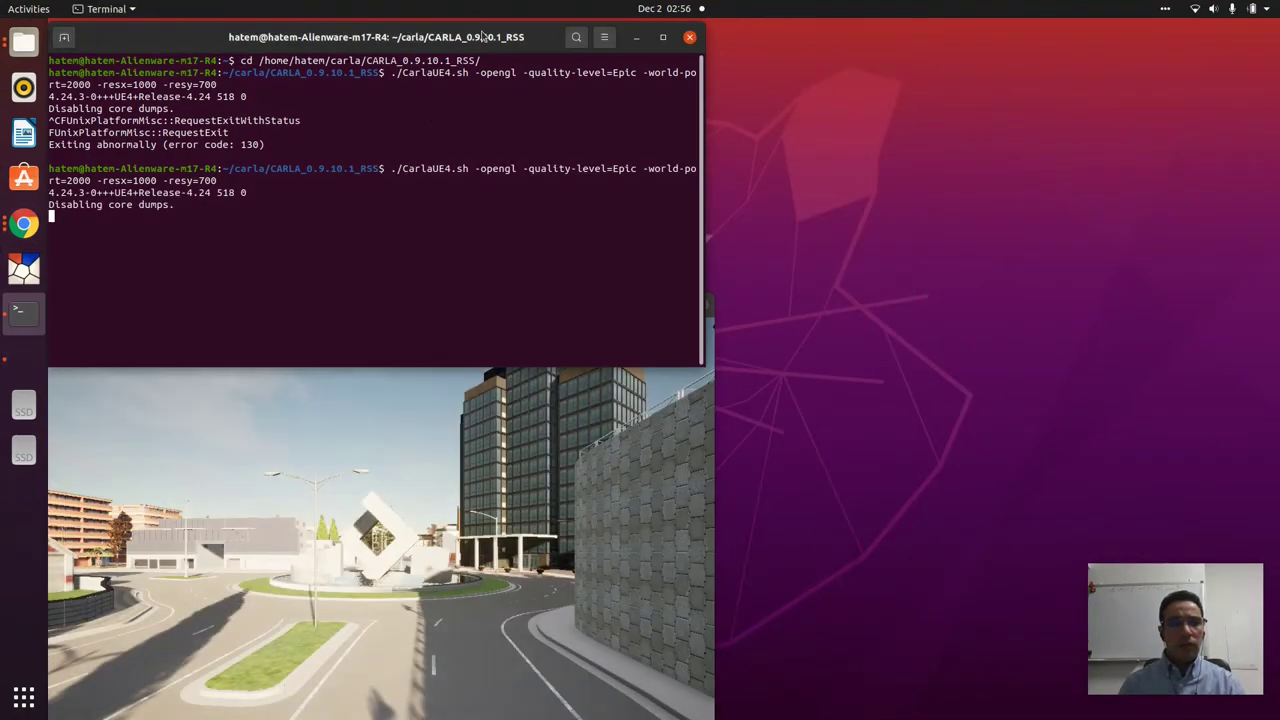
pyautogui.hotkey('ctrl', 'shift', 't')
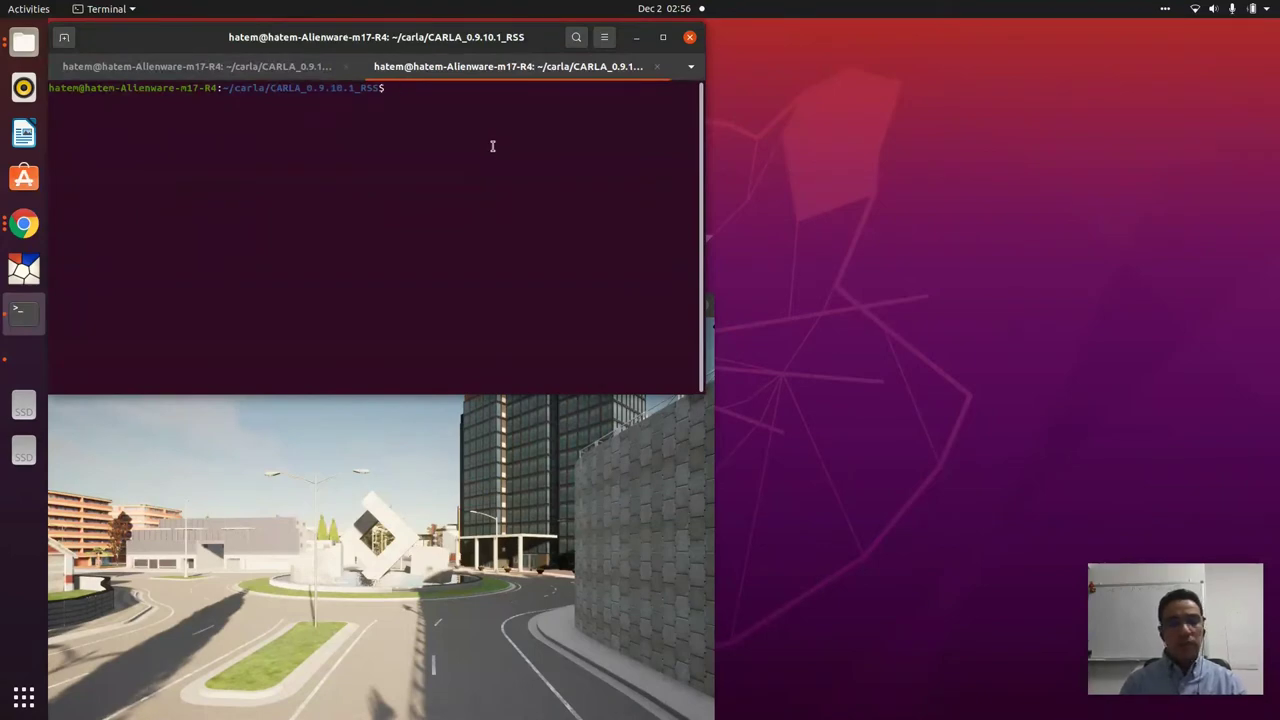
pyautogui.hotkey('alt', 'Tab')
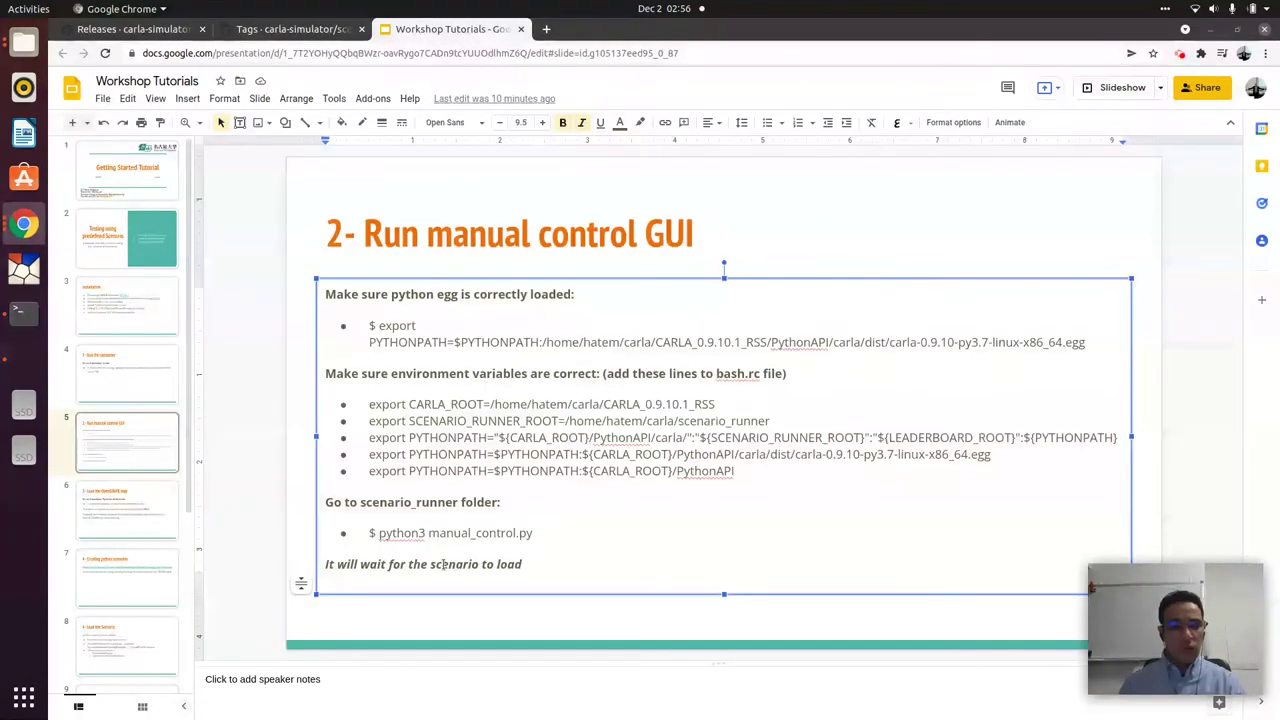
pyautogui.hotkey('alt', 'Tab')
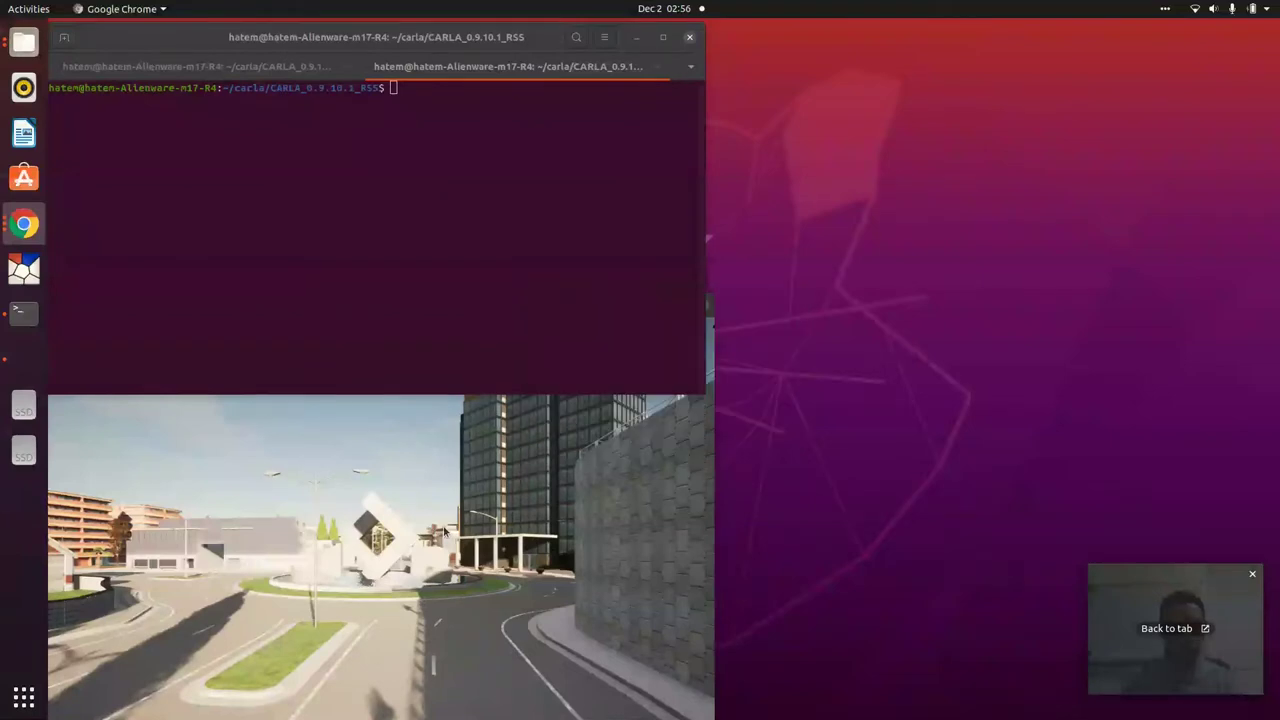
pyautogui.click(512, 266)
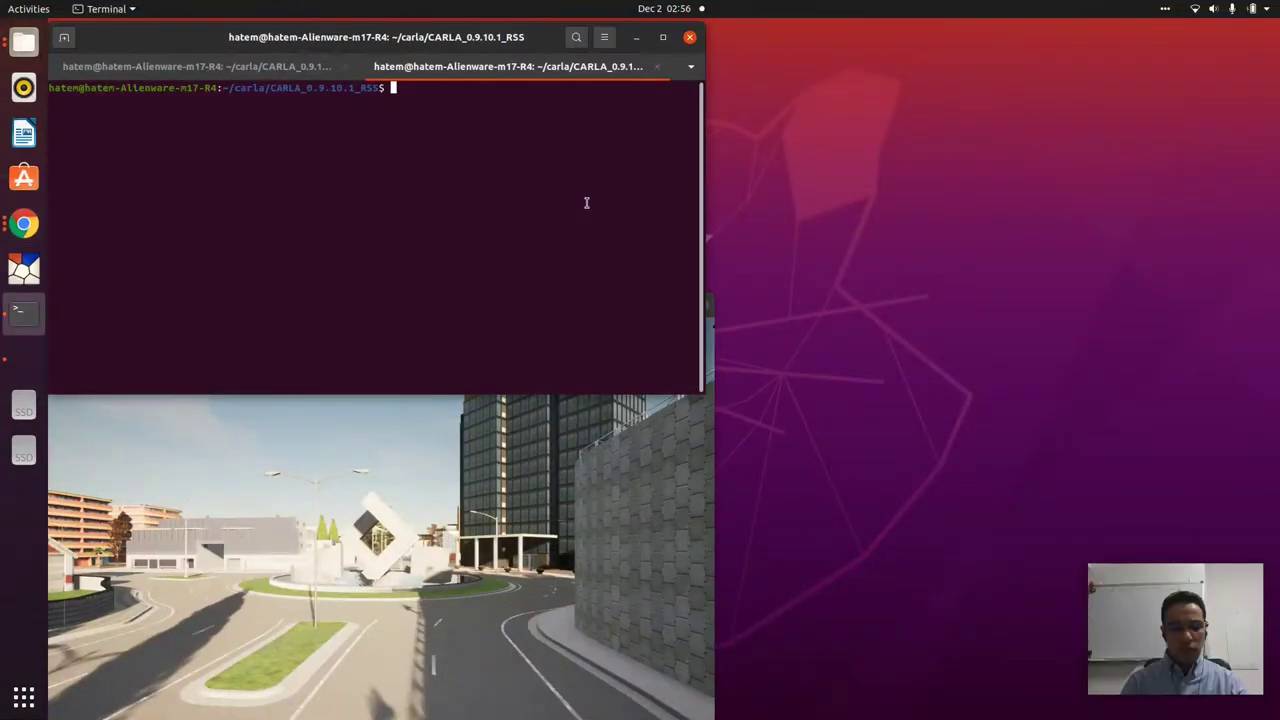
pyautogui.write('cd ../scenario_runner-0.9.10/')
pyautogui.press('Return')
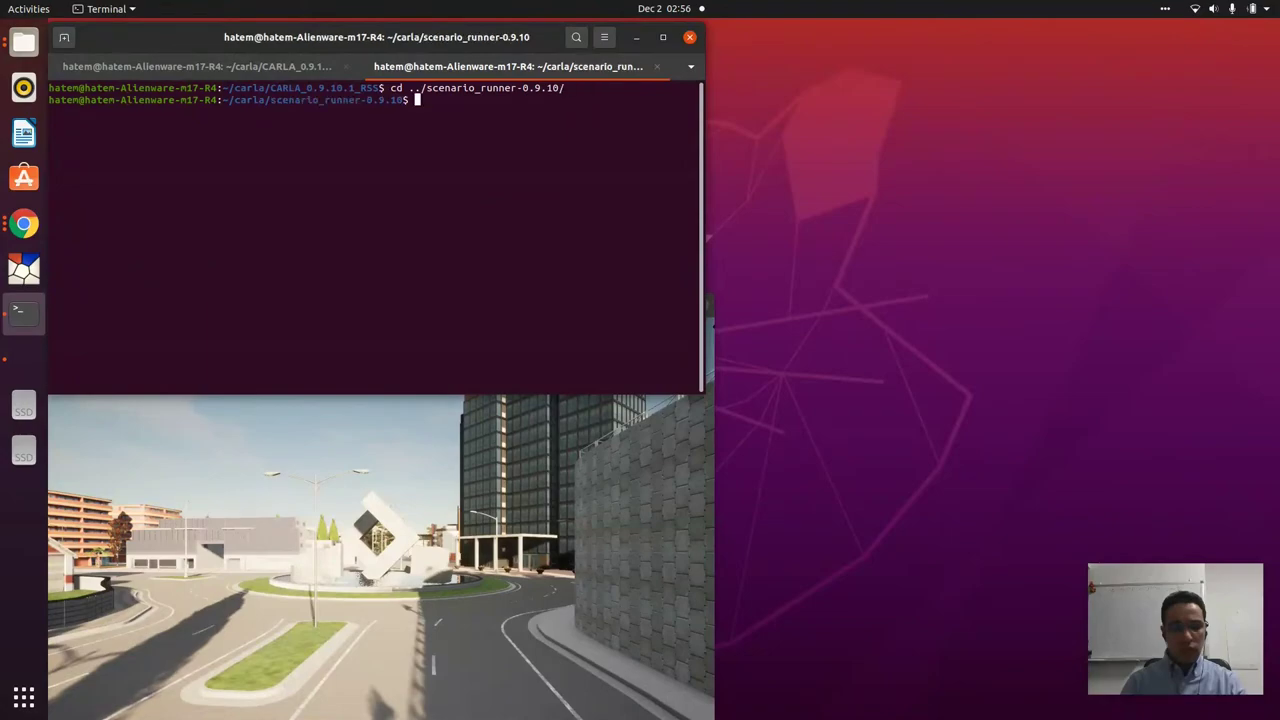
# Step: Run python3 manual_control.py, move the pygame window aside, and widen the terminal
pyautogui.hotkey('ctrl', 'alt', 'Left')
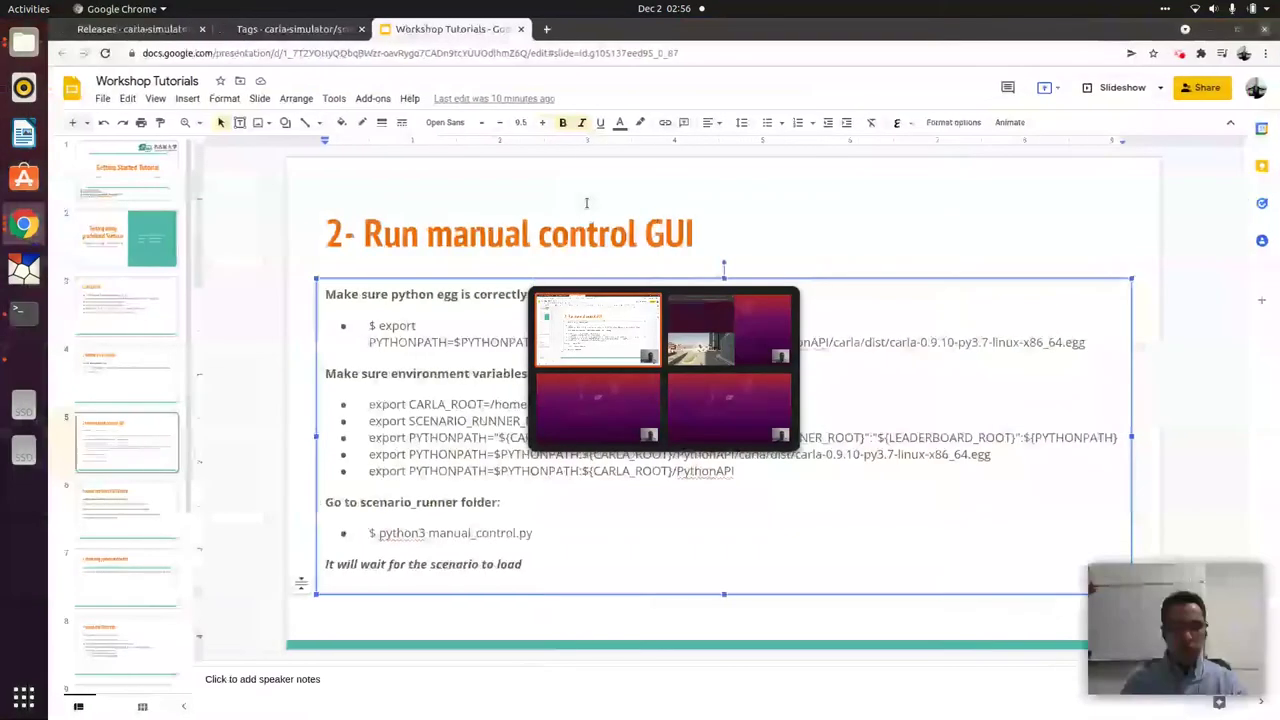
pyautogui.hotkey('ctrl', 'alt', 'Right')
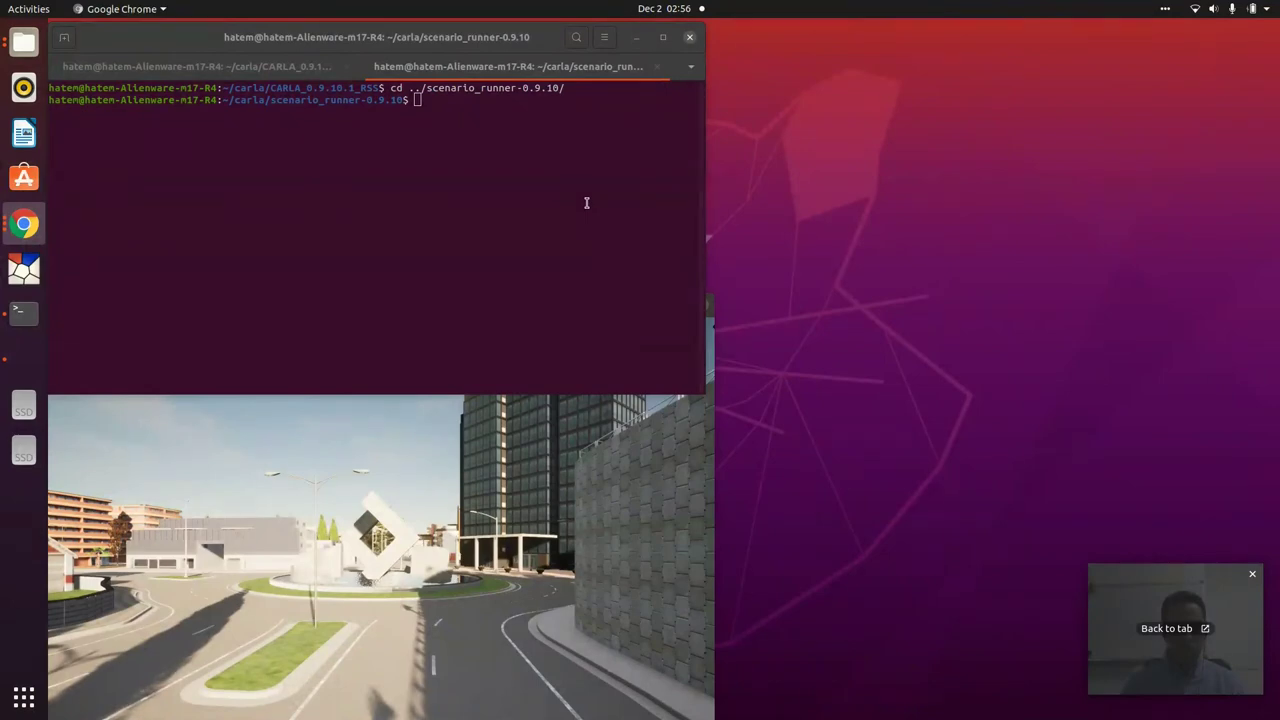
pyautogui.click(586, 203)
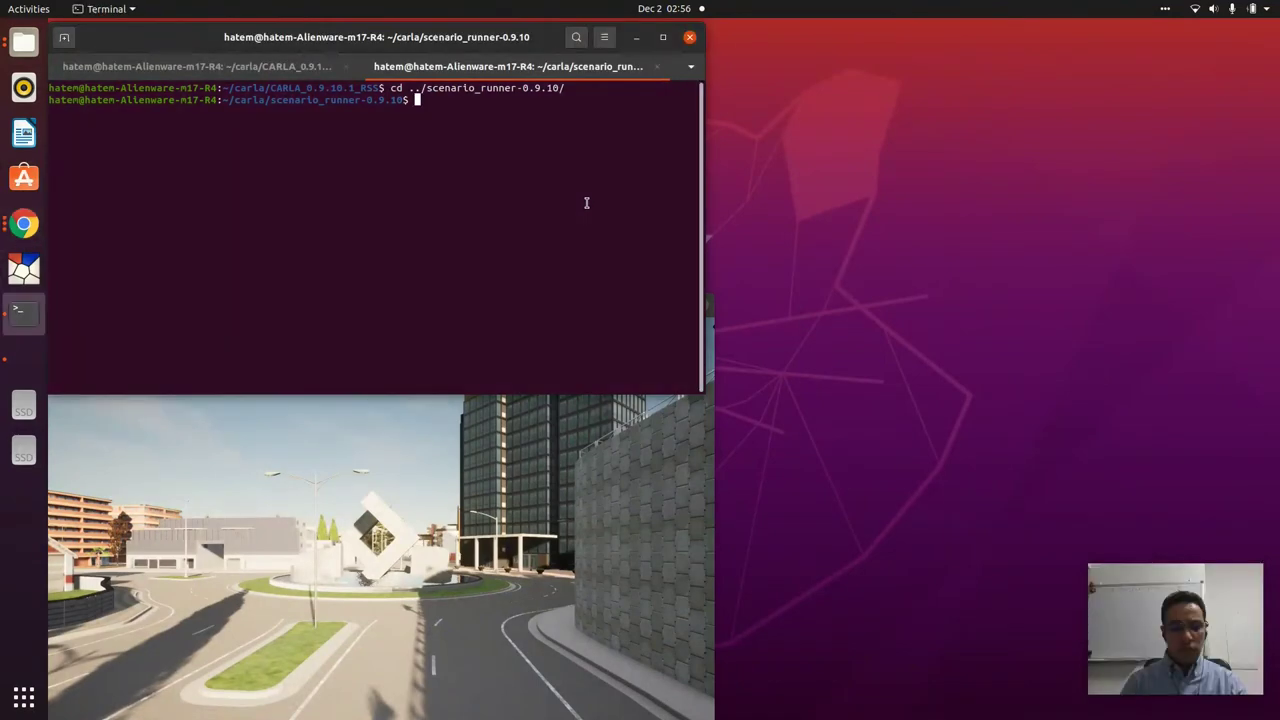
pyautogui.write('python3 man')
pyautogui.press('Tab')
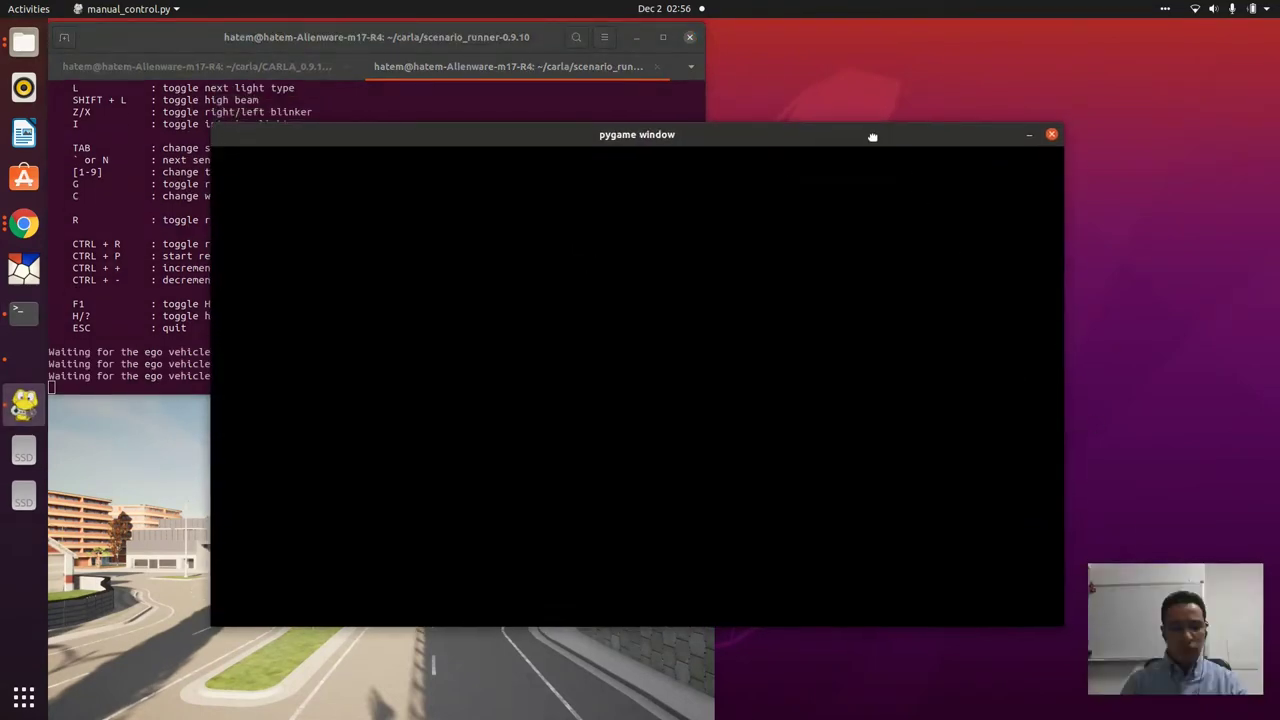
pyautogui.moveTo(860, 134); pyautogui.dragTo(723, 49)
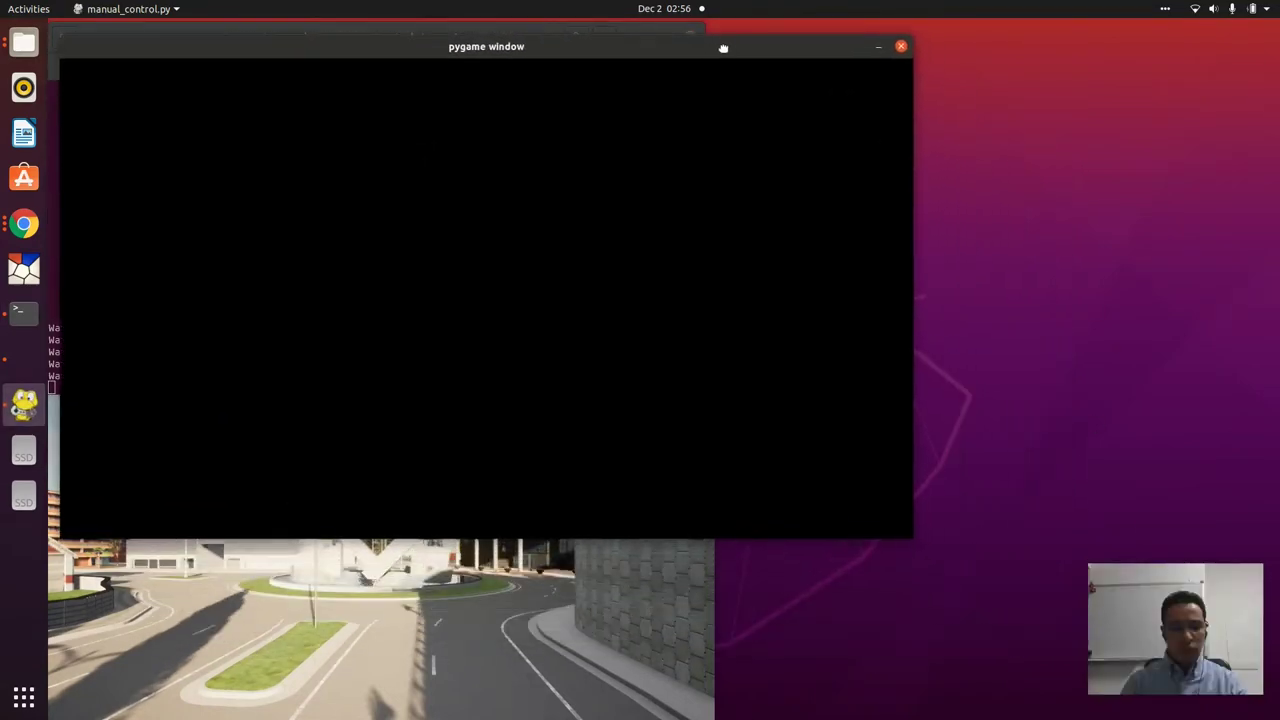
pyautogui.moveTo(628, 50); pyautogui.dragTo(515, 66)
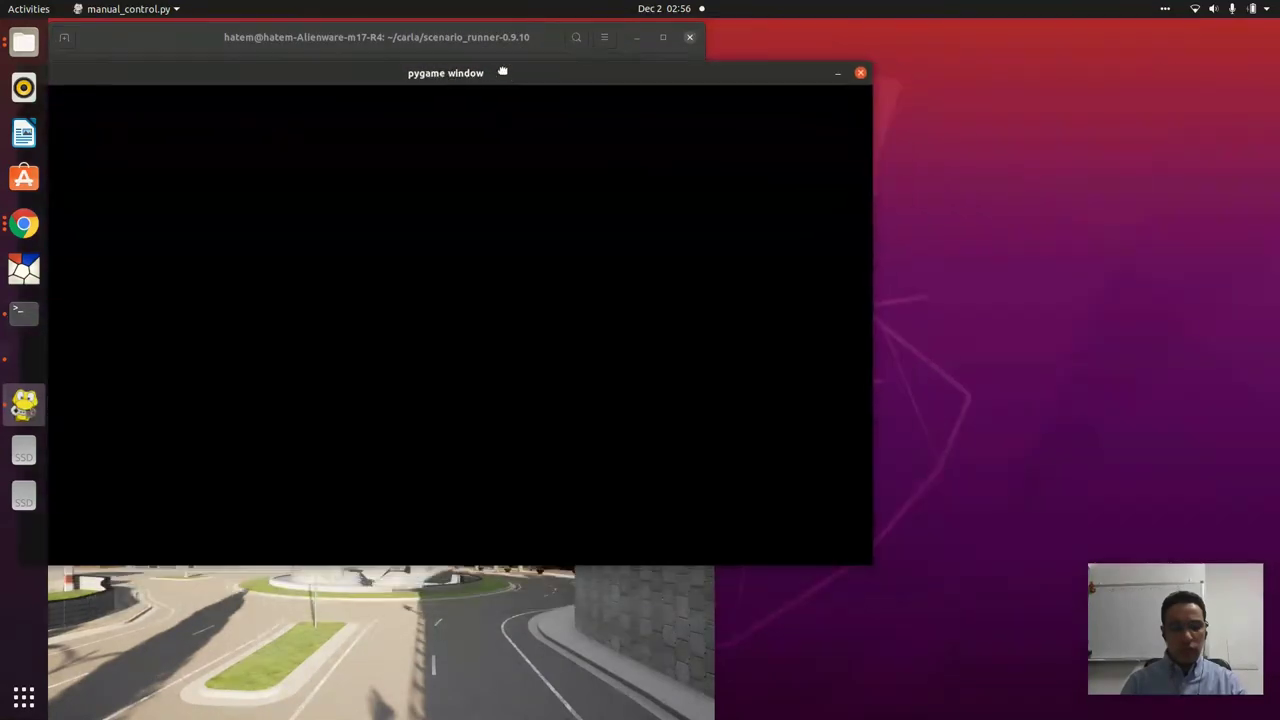
pyautogui.click(506, 36)
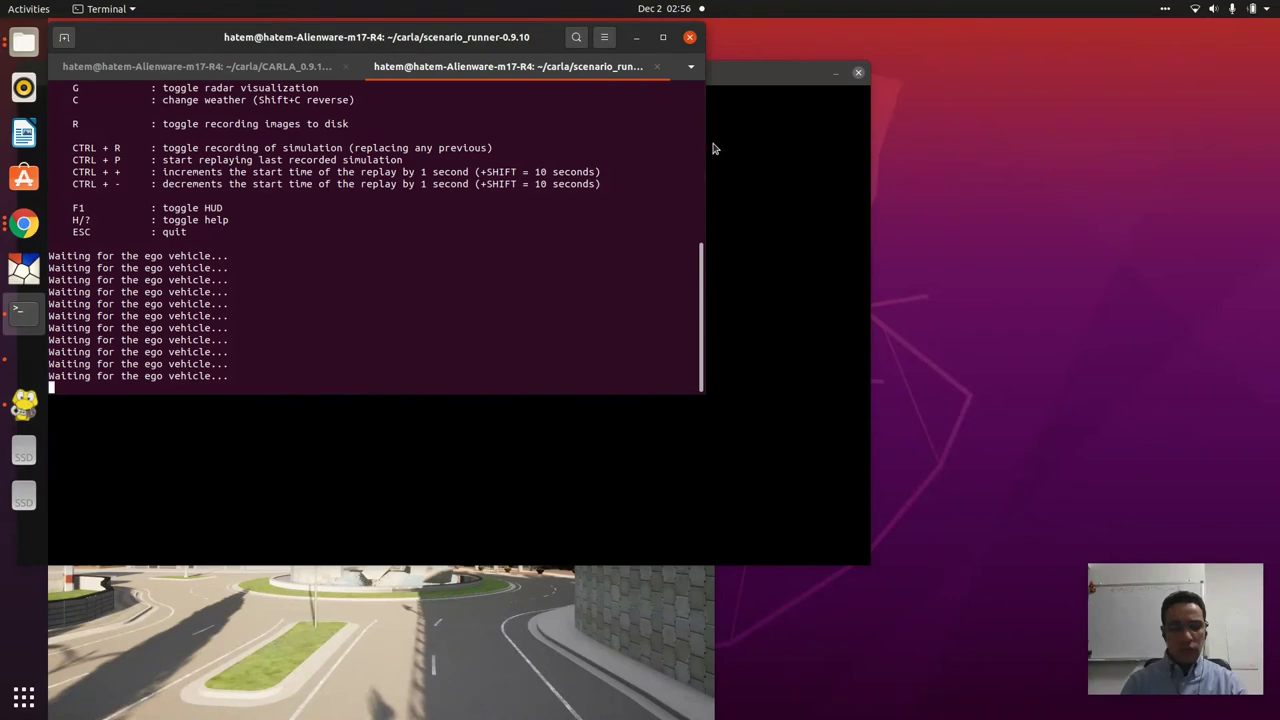
pyautogui.moveTo(707, 148); pyautogui.dragTo(997, 128)
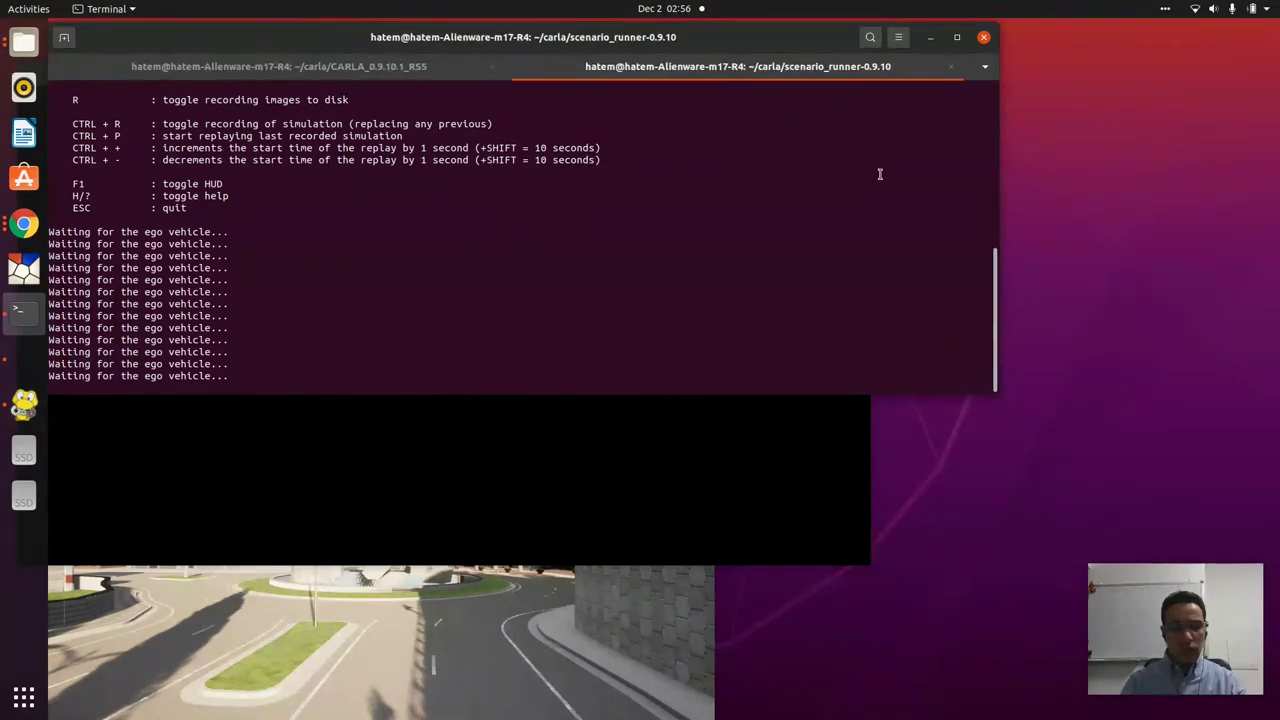
# Step: Switch back to the slides and open slide 6, '3- Load the OpenDRIVE map'
pyautogui.hotkey('ctrl', 'pageup')
pyautogui.hotkey('alt', 'Tab')
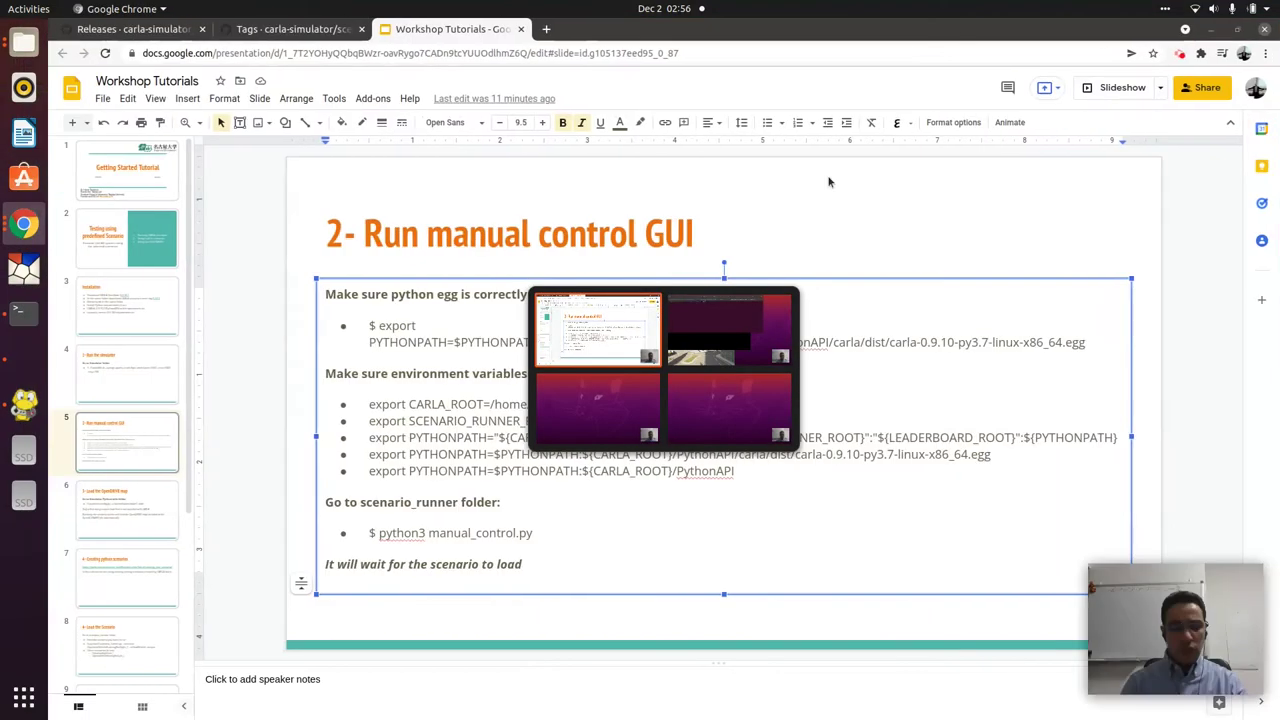
pyautogui.click(127, 502)
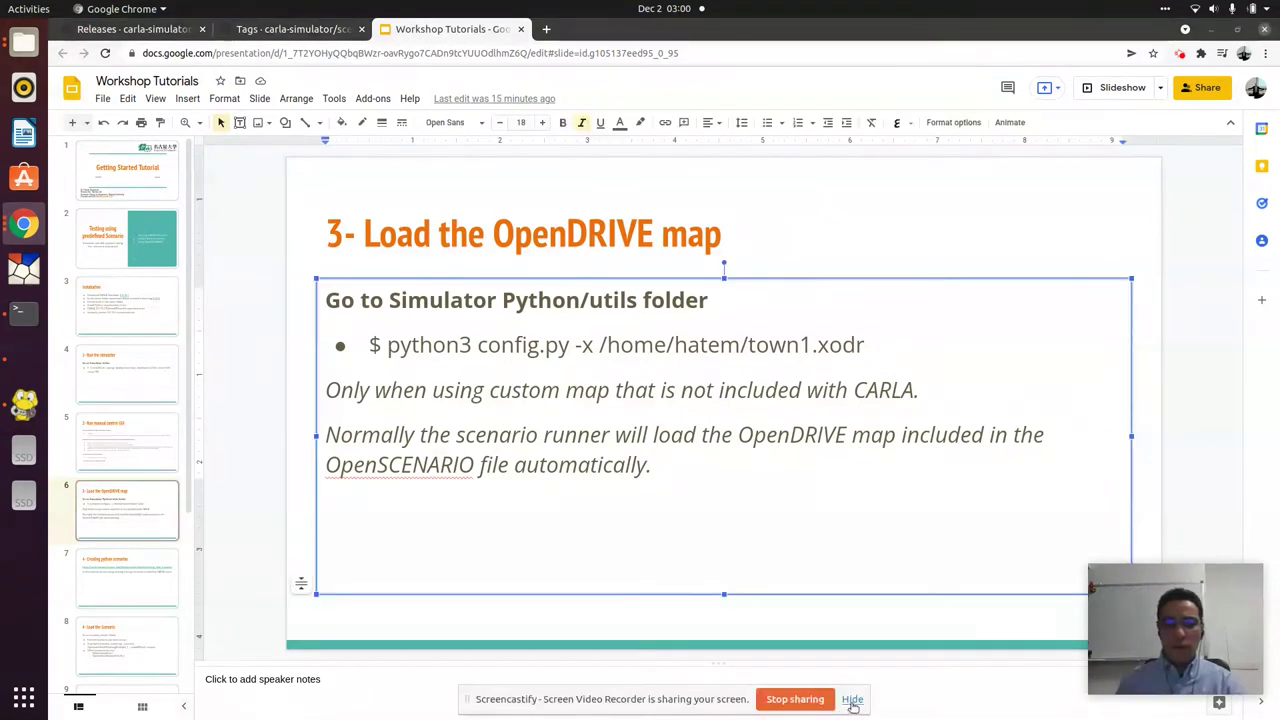
# Step: Read slide 6's note that config.py is only needed for custom OpenDRIVE maps
pyautogui.click(852, 700)
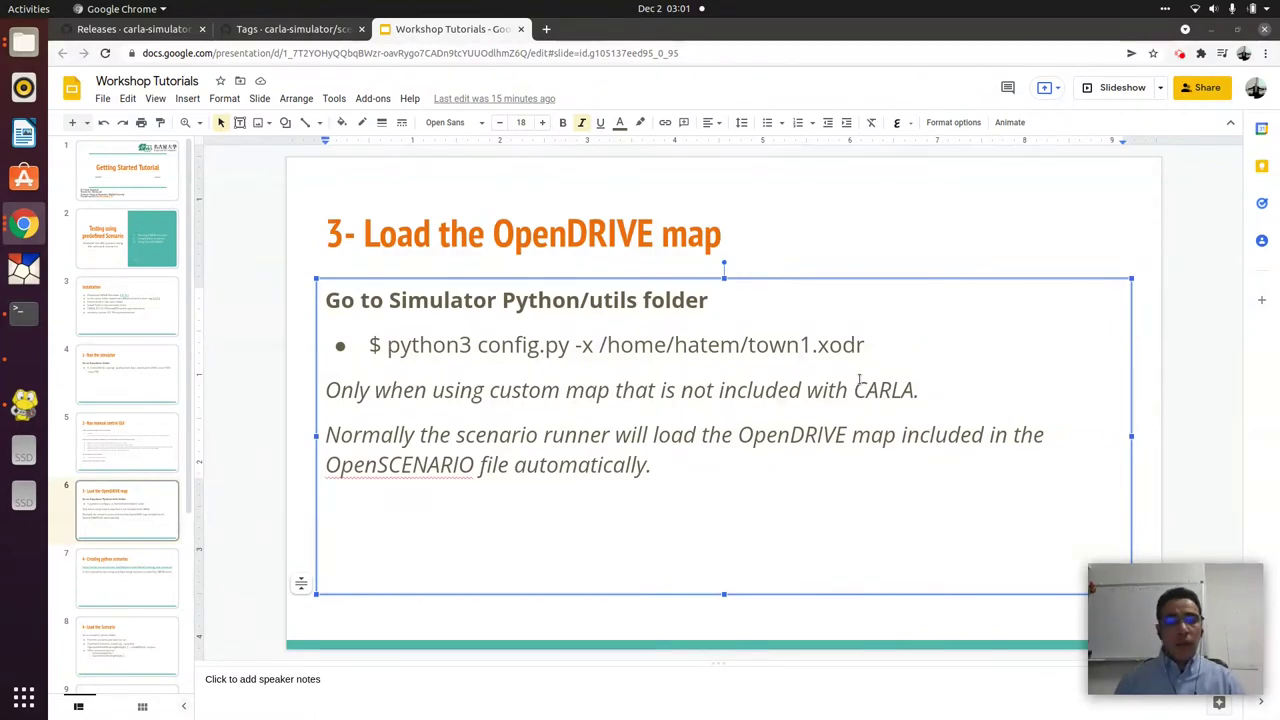
pyautogui.hotkey('alt', 'Tab')
pyautogui.hotkey('alt', 'shift', 'Tab')
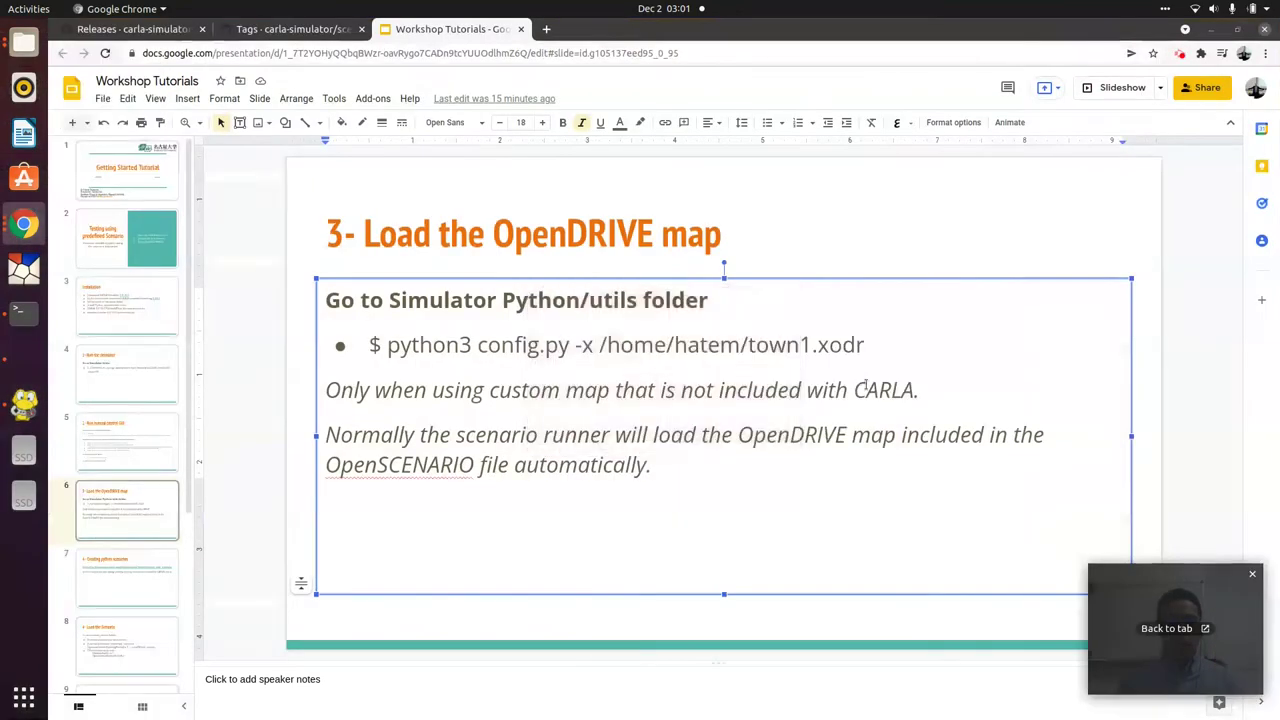
# Step: Open slide 7 and follow its docs link to the 'Create a new scenario' page
pyautogui.click(150, 575)
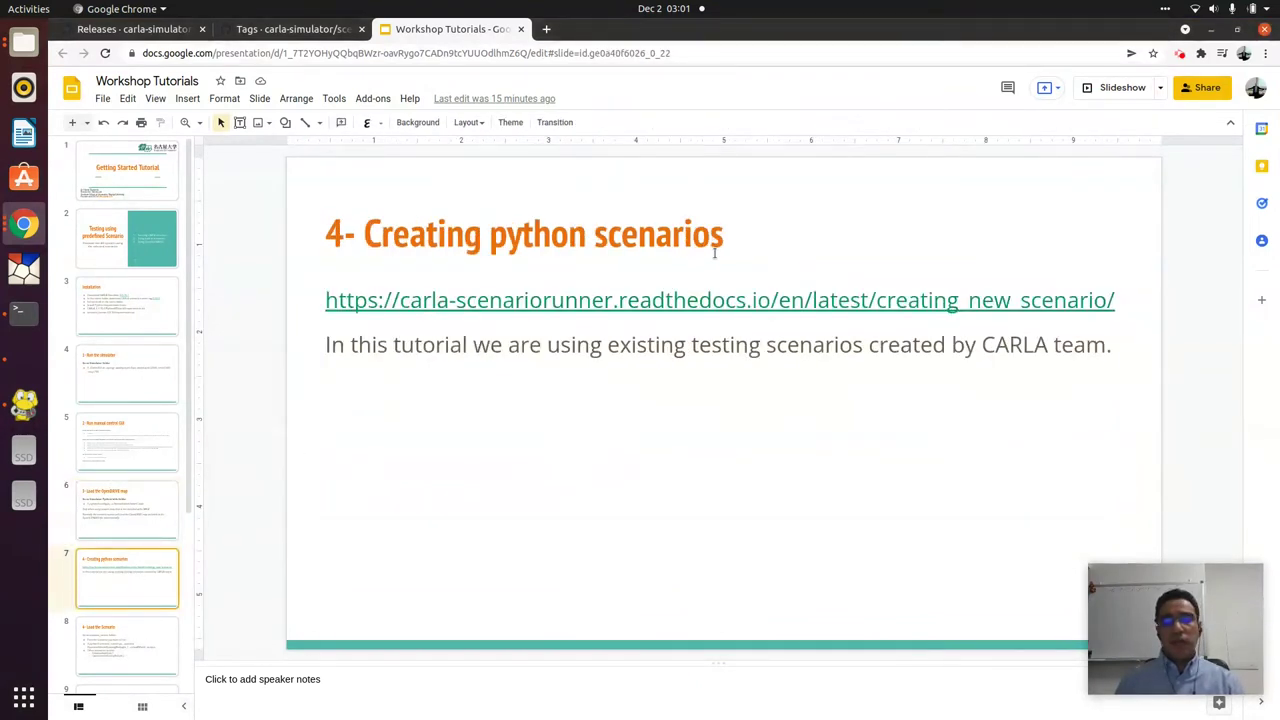
pyautogui.click(652, 300)
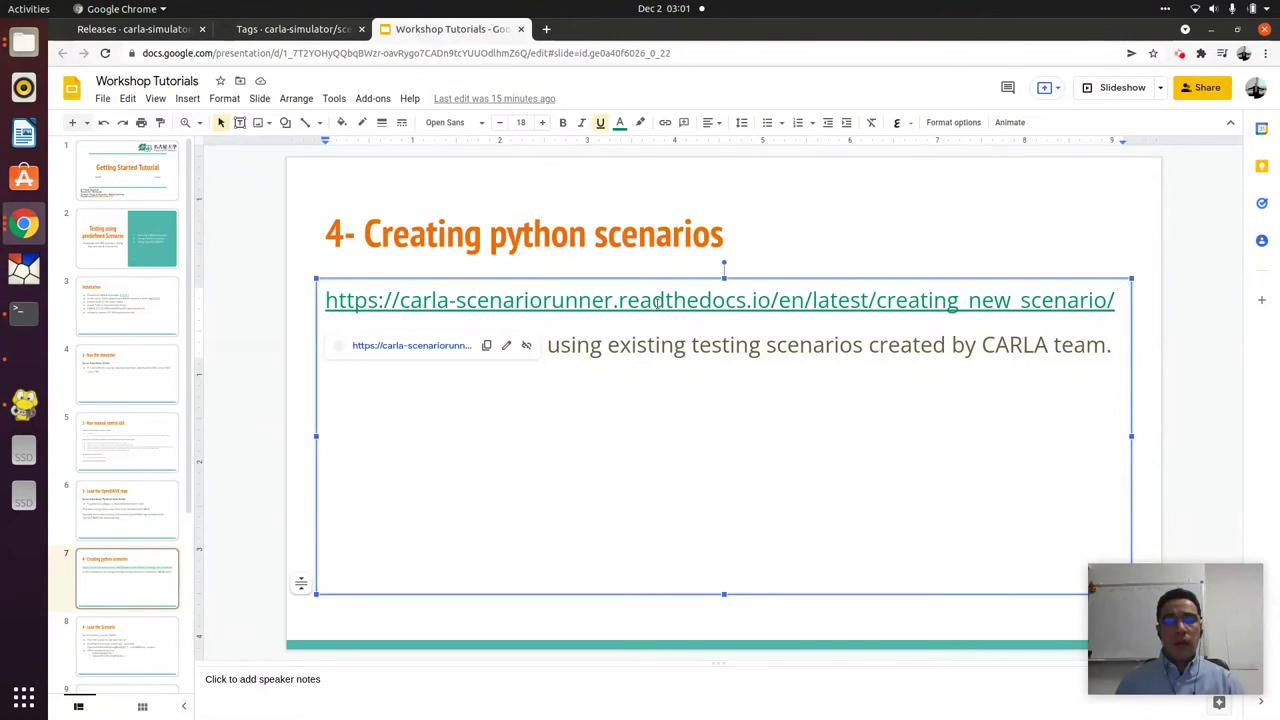
pyautogui.click(410, 347)
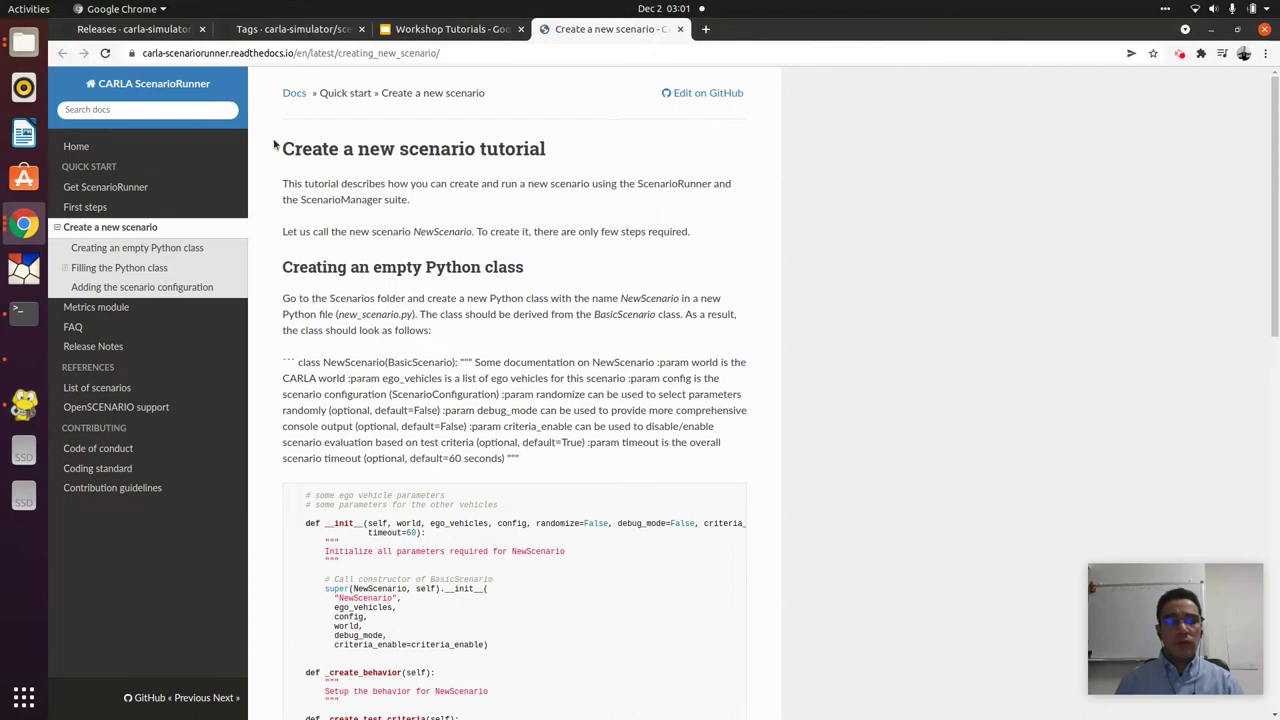
# Step: Scroll through the NewScenario(BasicScenario) class template, briefly selecting the constructor code
pyautogui.scroll(-5, 520, 426)
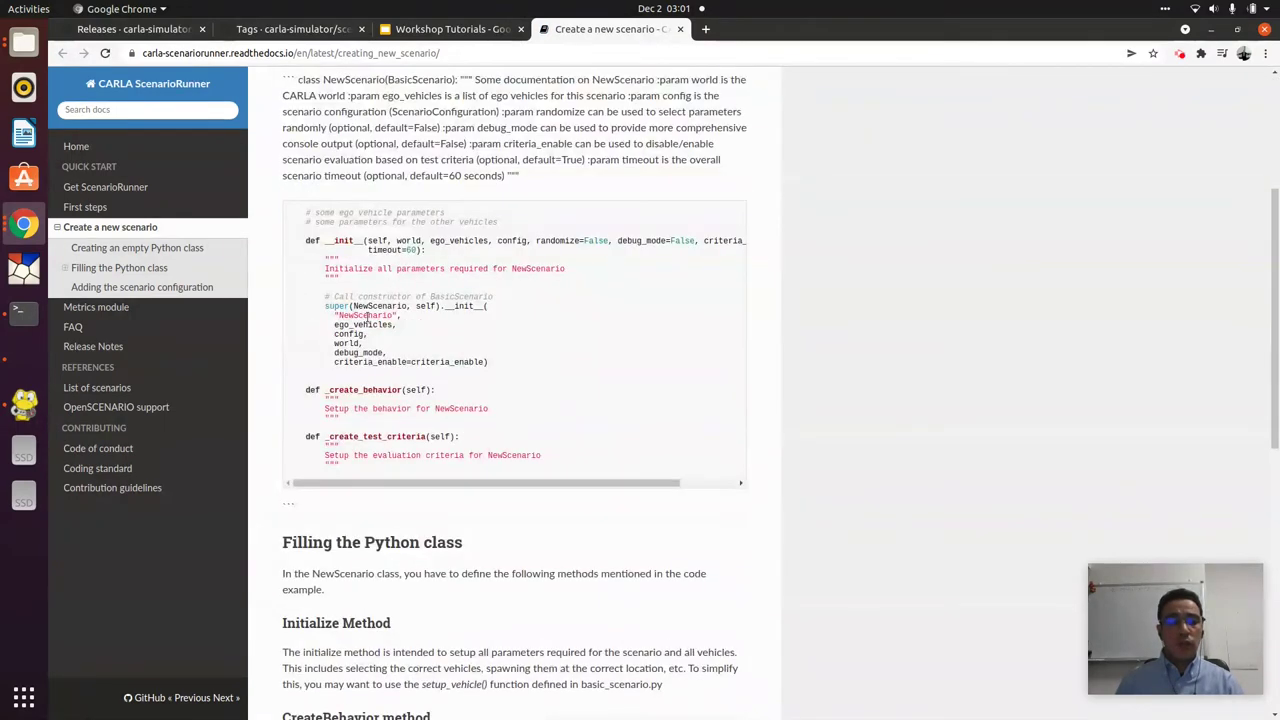
pyautogui.moveTo(292, 296); pyautogui.dragTo(517, 423)
pyautogui.click(552, 383)
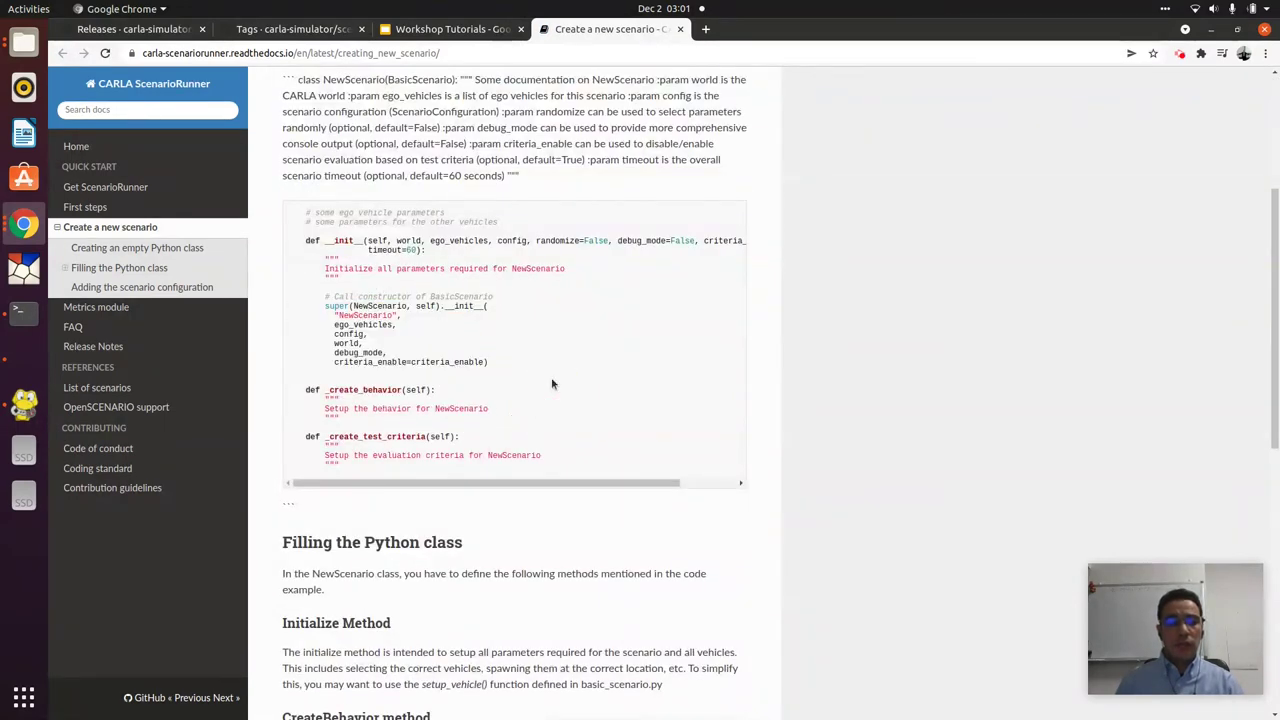
pyautogui.scroll(-10, 551, 384)
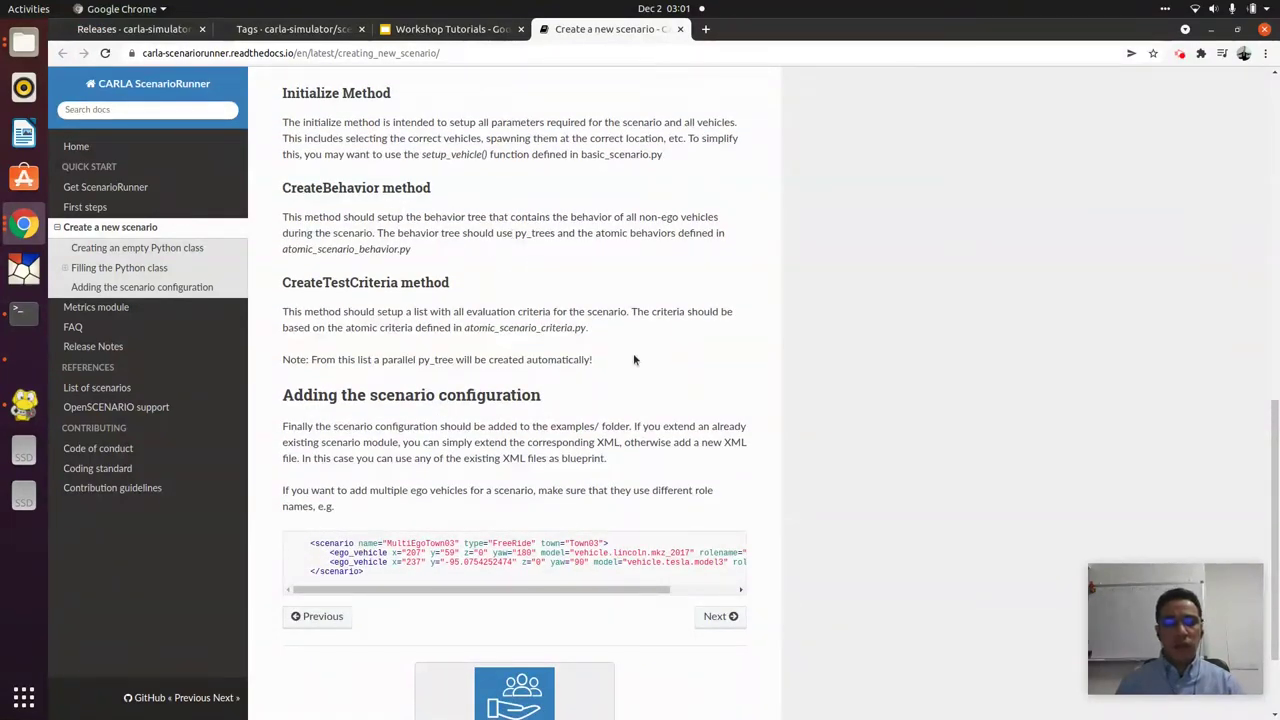
pyautogui.scroll(-3, 629, 491)
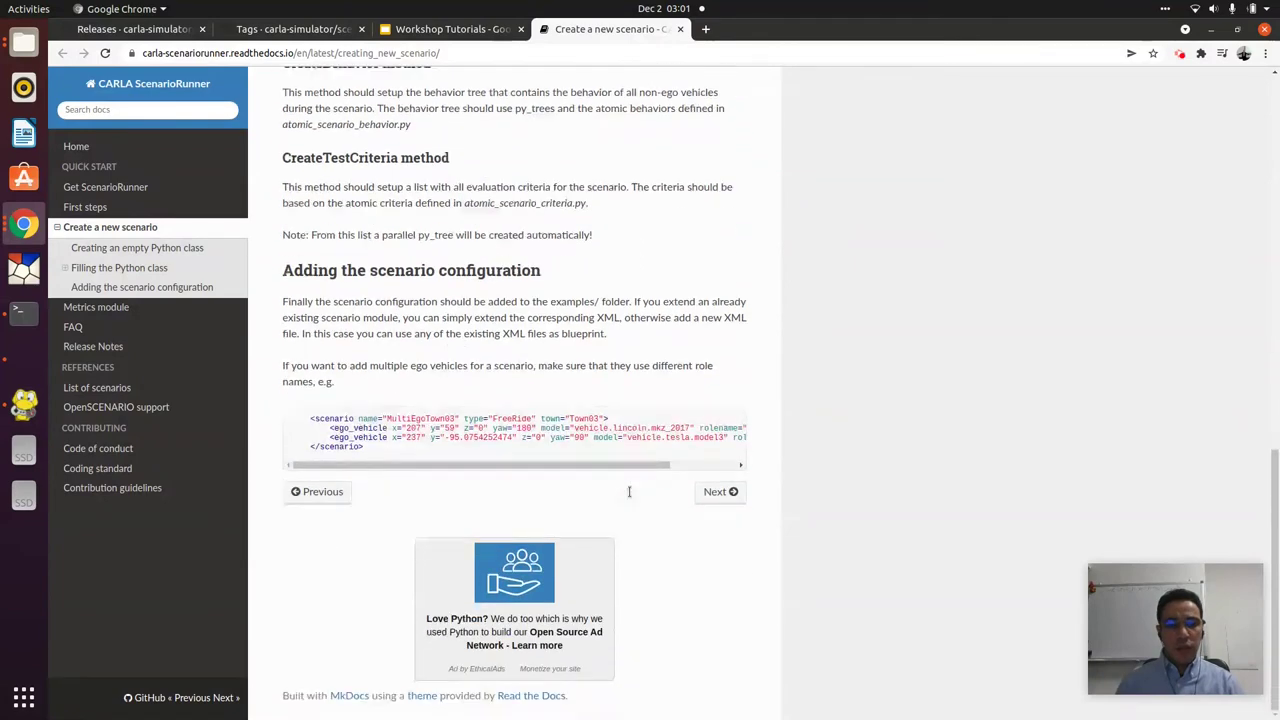
pyautogui.scroll(10, 629, 491)
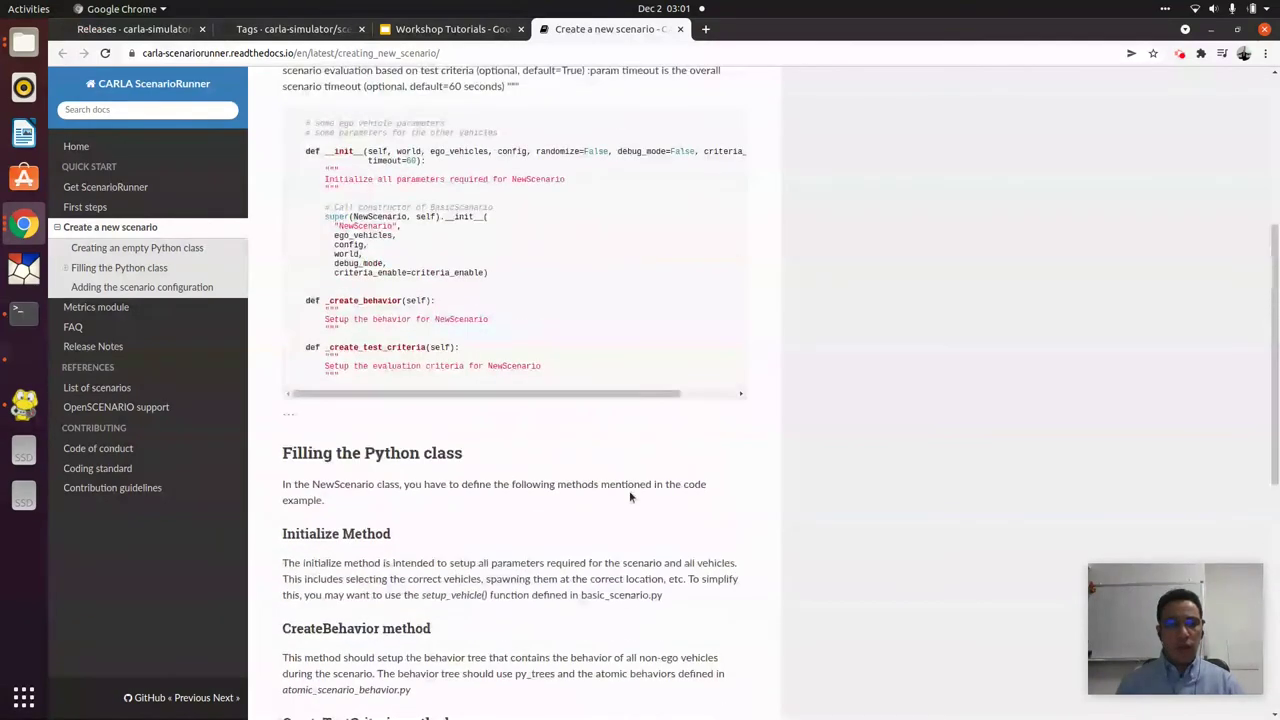
pyautogui.scroll(5, 630, 496)
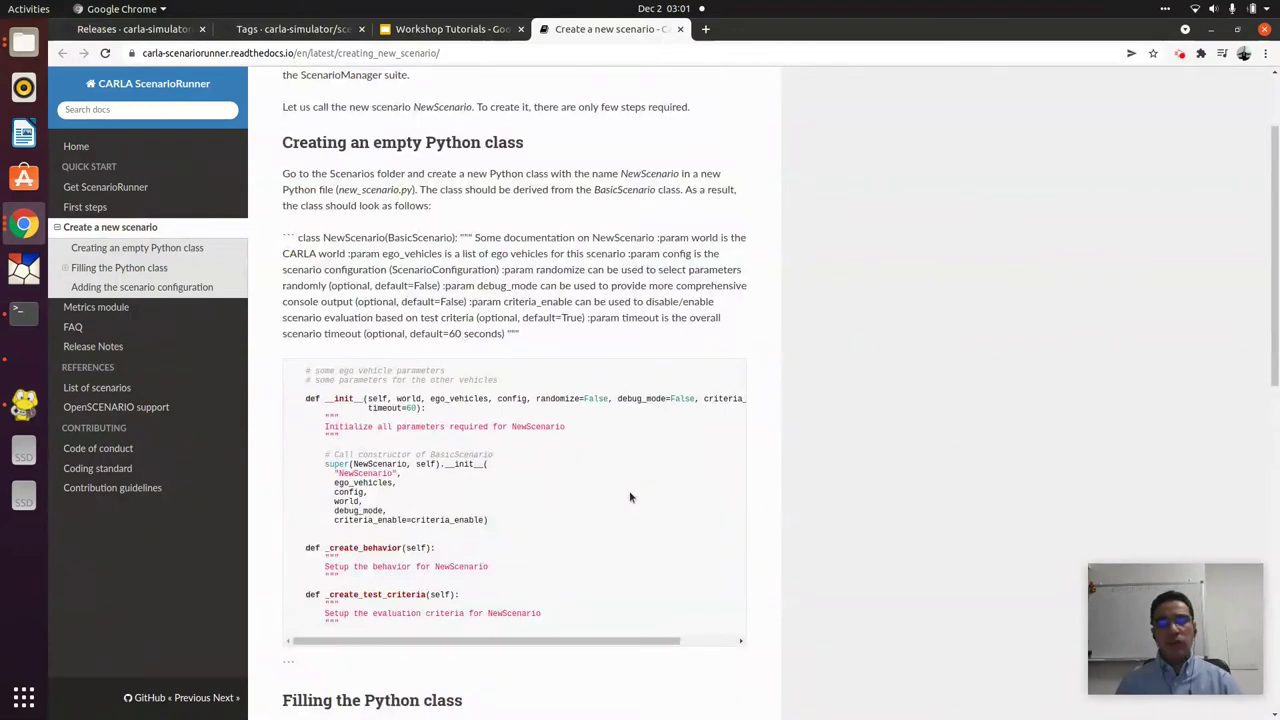
# Step: Open slide 8, '4- Load the Scenario', and select its full scenario_runner.py command
pyautogui.click(437, 30)
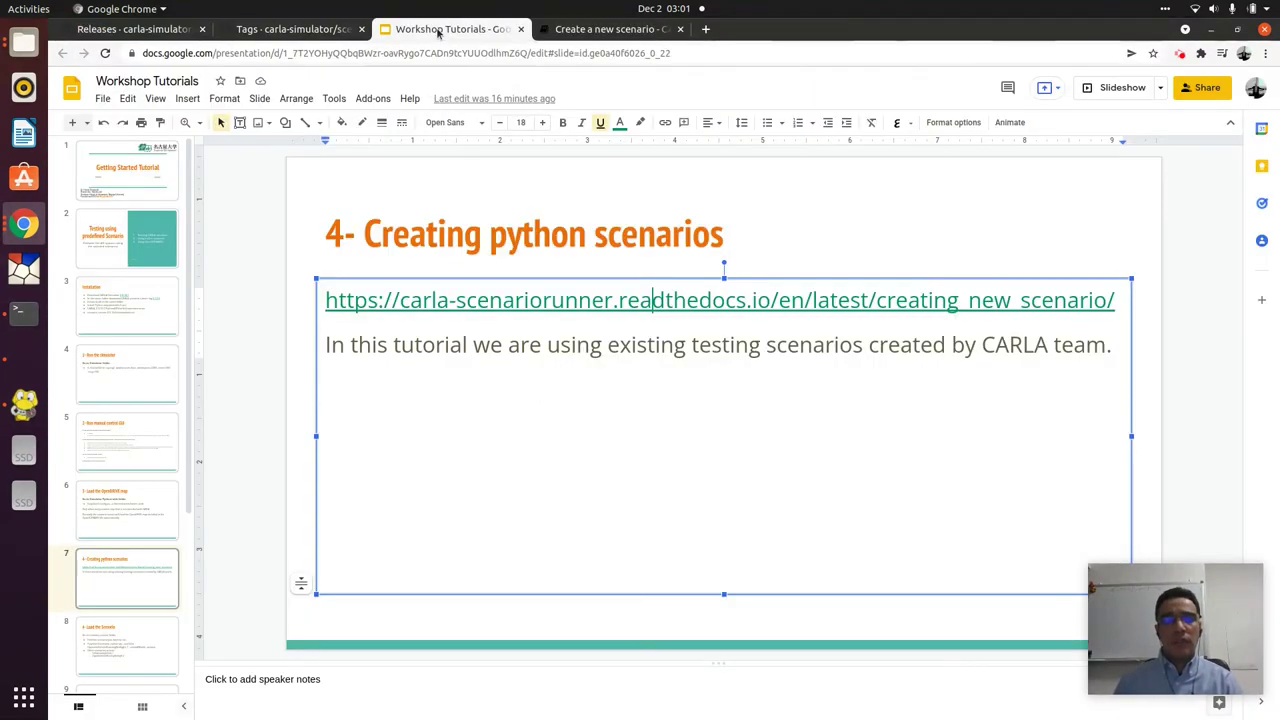
pyautogui.click(619, 366)
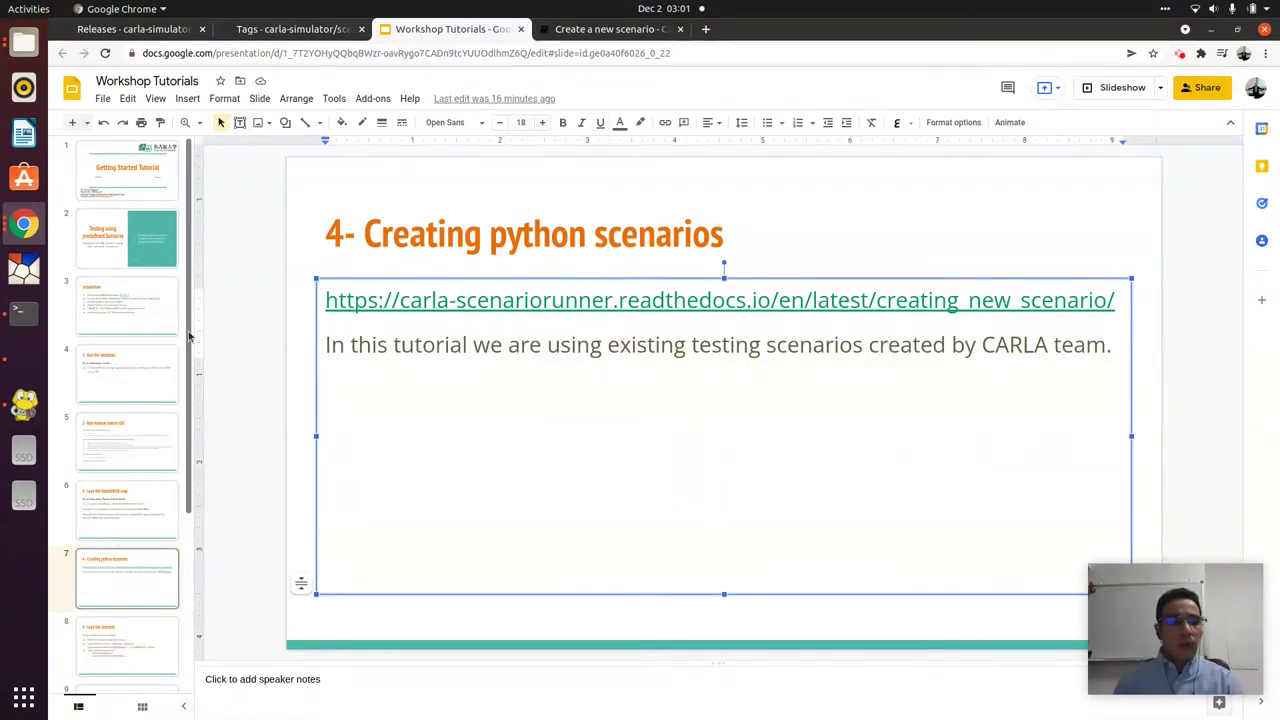
pyautogui.click(130, 636)
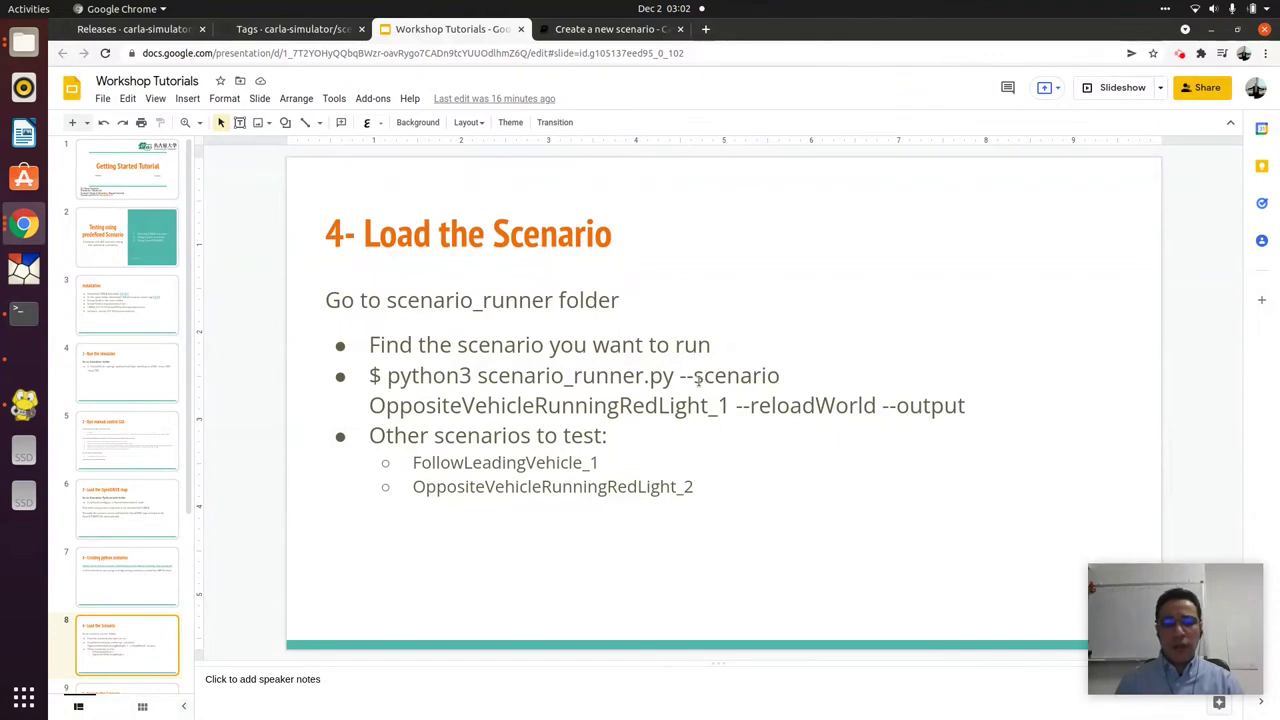
pyautogui.doubleClick(516, 410)
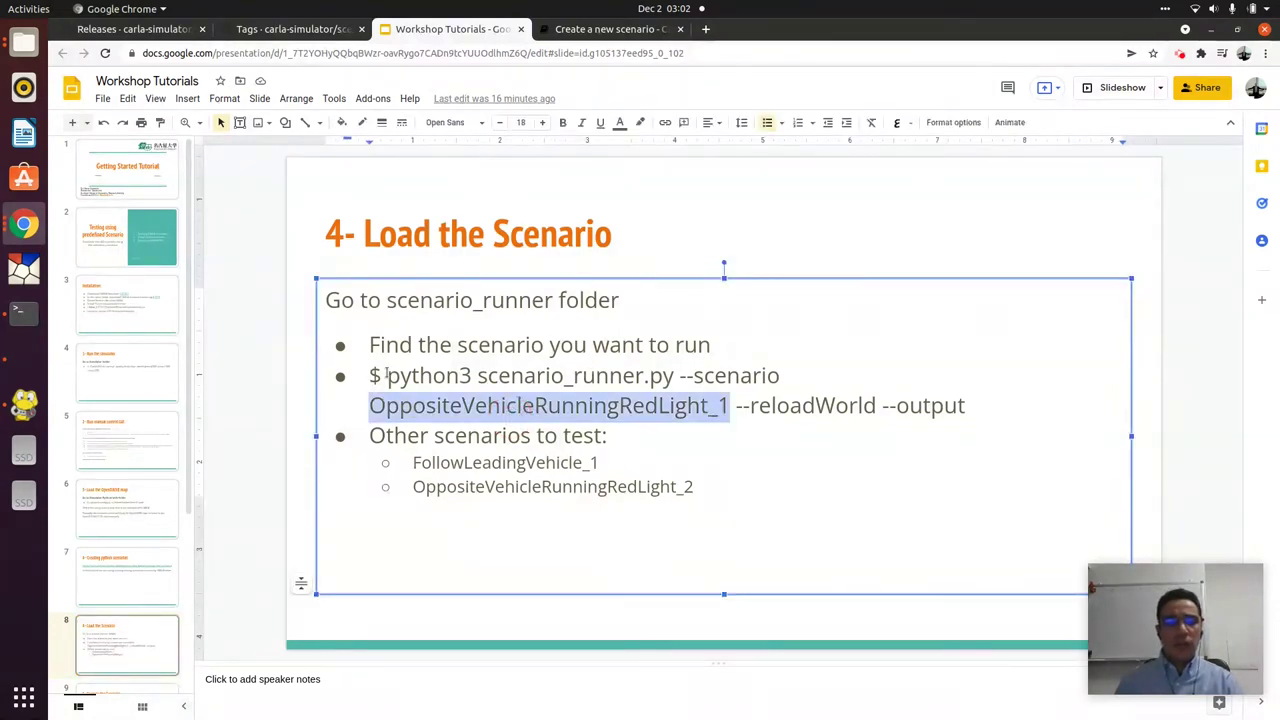
pyautogui.moveTo(386, 375); pyautogui.dragTo(993, 403)
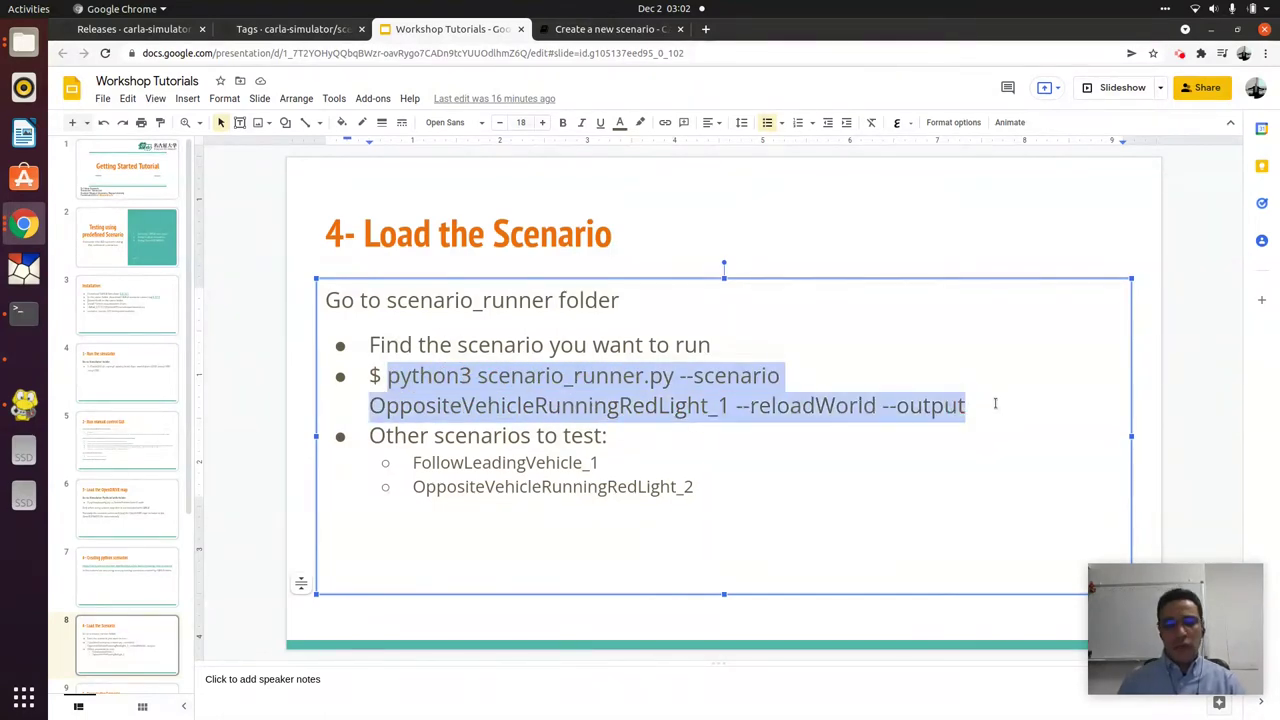
pyautogui.hotkey('alt', 'Tab')
# Step: Run python3 scenario_runner.py --scenario OppositeVehicleRunningRedLight_1 --reloadWorld --output from terminal history
pyautogui.click(793, 222)
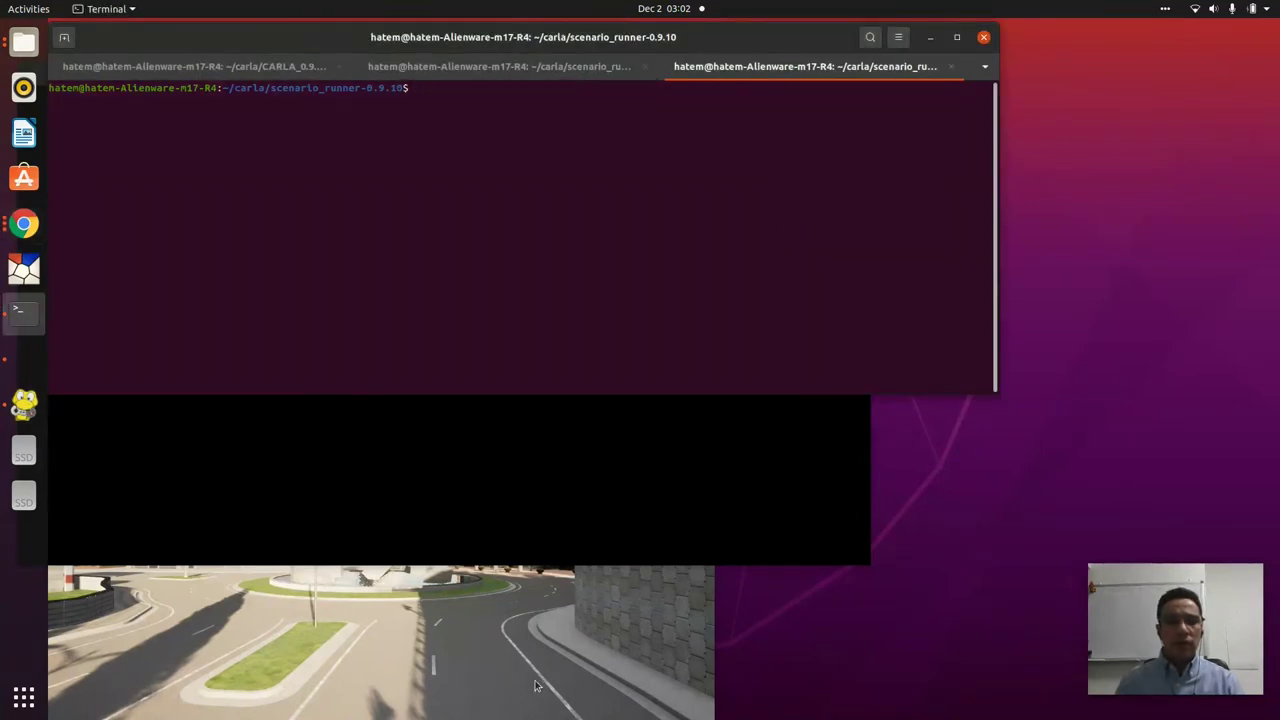
pyautogui.click(491, 629)
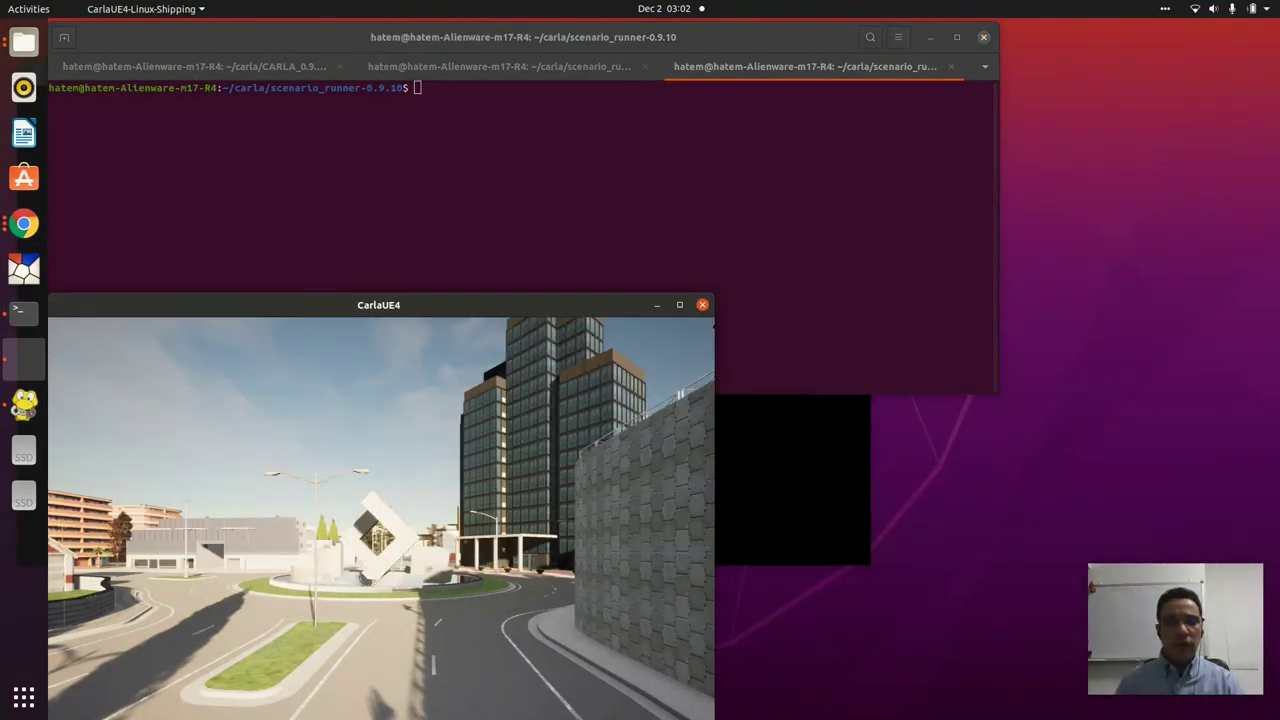
pyautogui.click(817, 508)
pyautogui.click(909, 244)
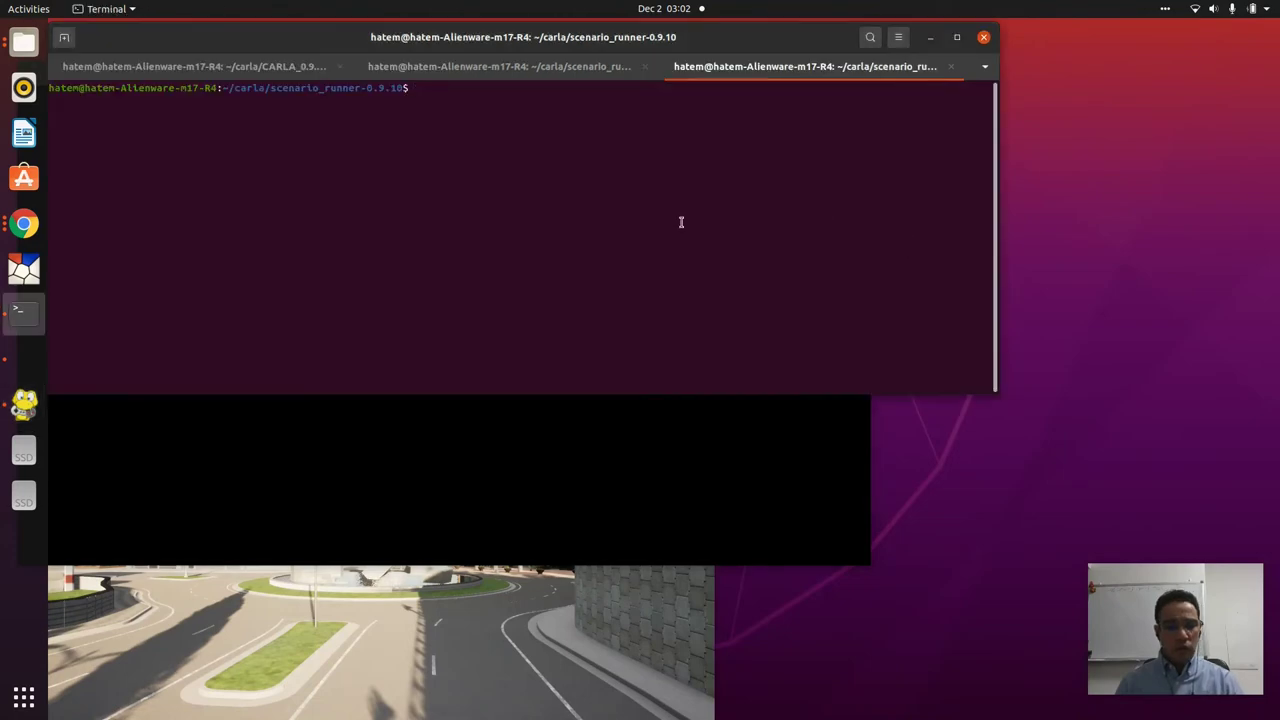
pyautogui.press('Up')
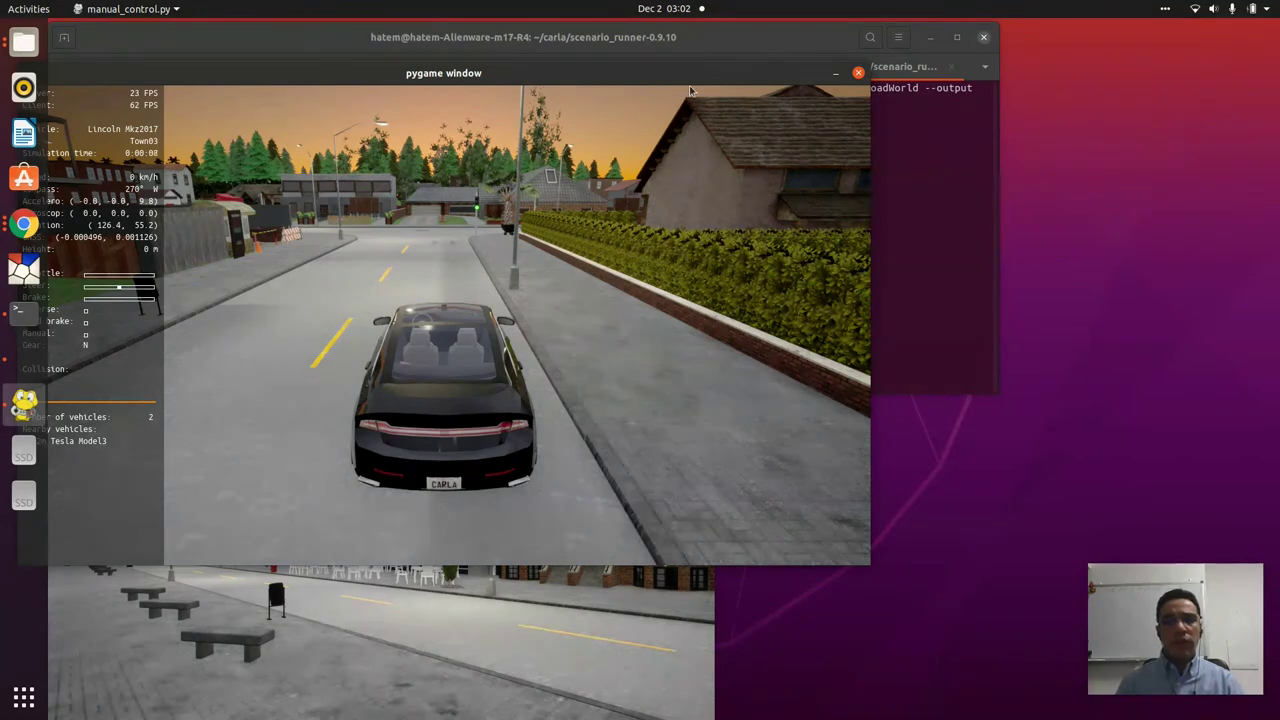
# Step: Move the pygame view aside and drive the Lincoln right through the intersection
pyautogui.moveTo(671, 75); pyautogui.dragTo(750, 120)
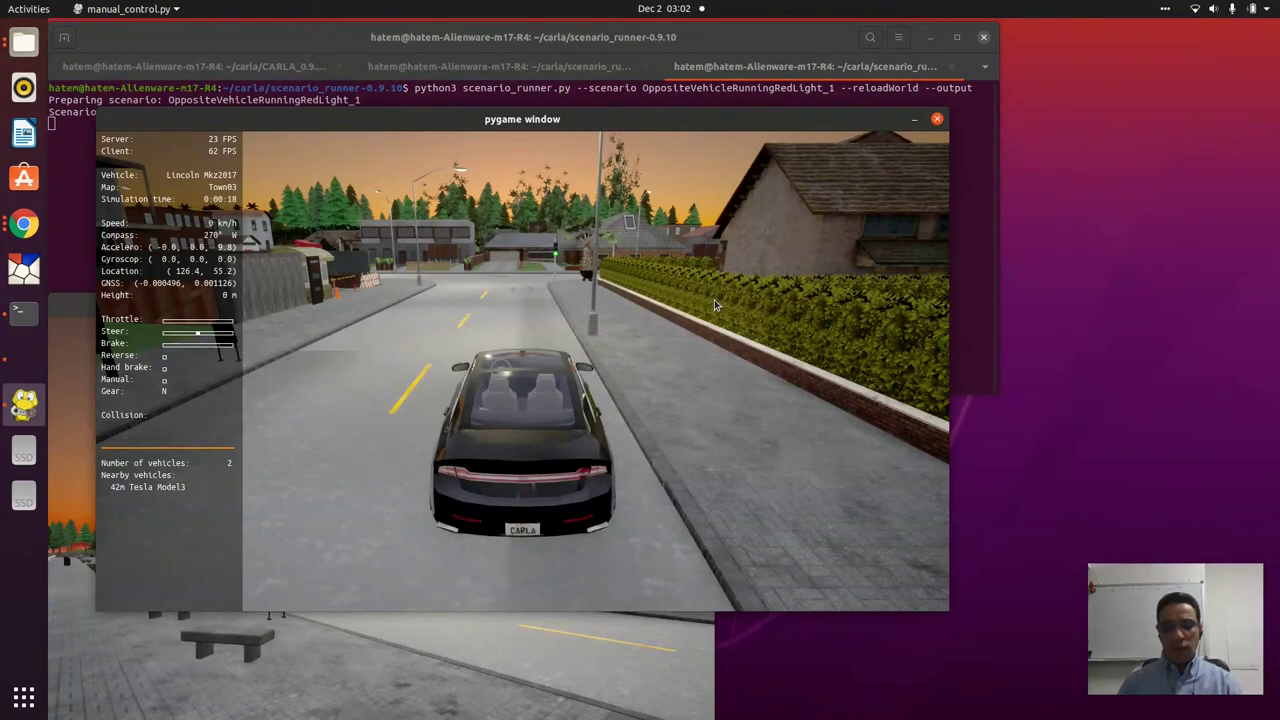
pyautogui.press('w')
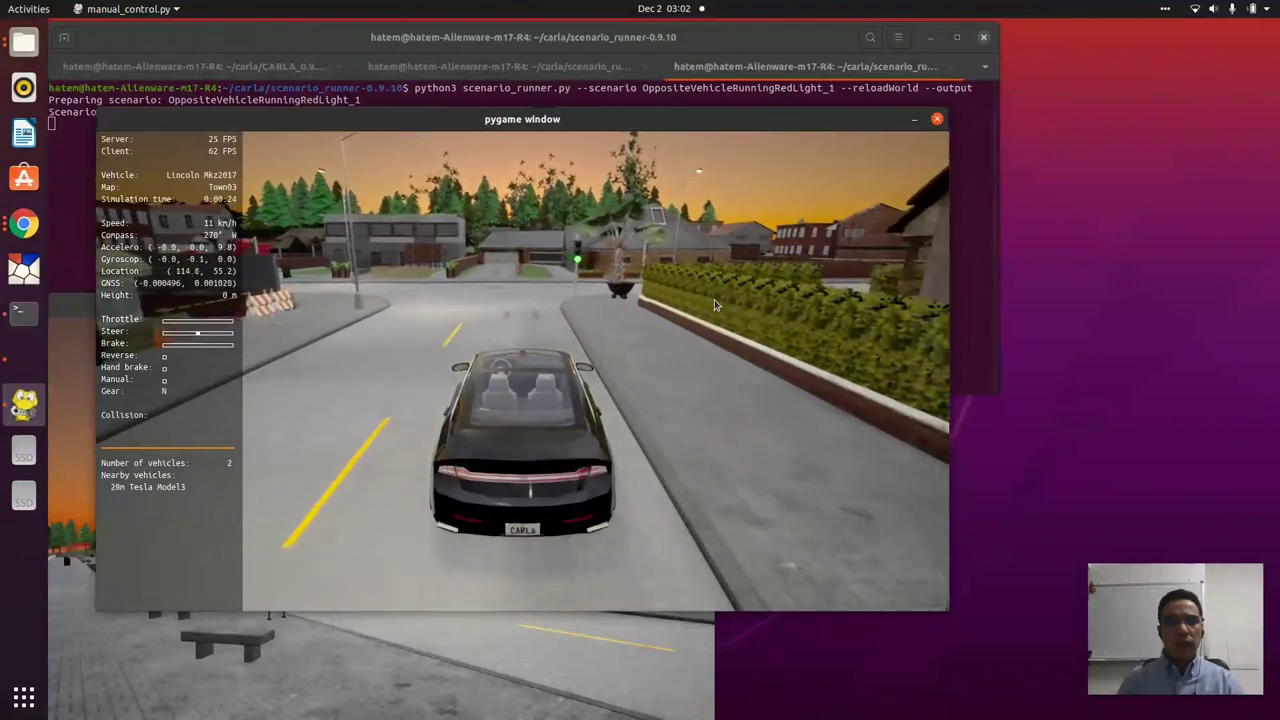
pyautogui.press('w')
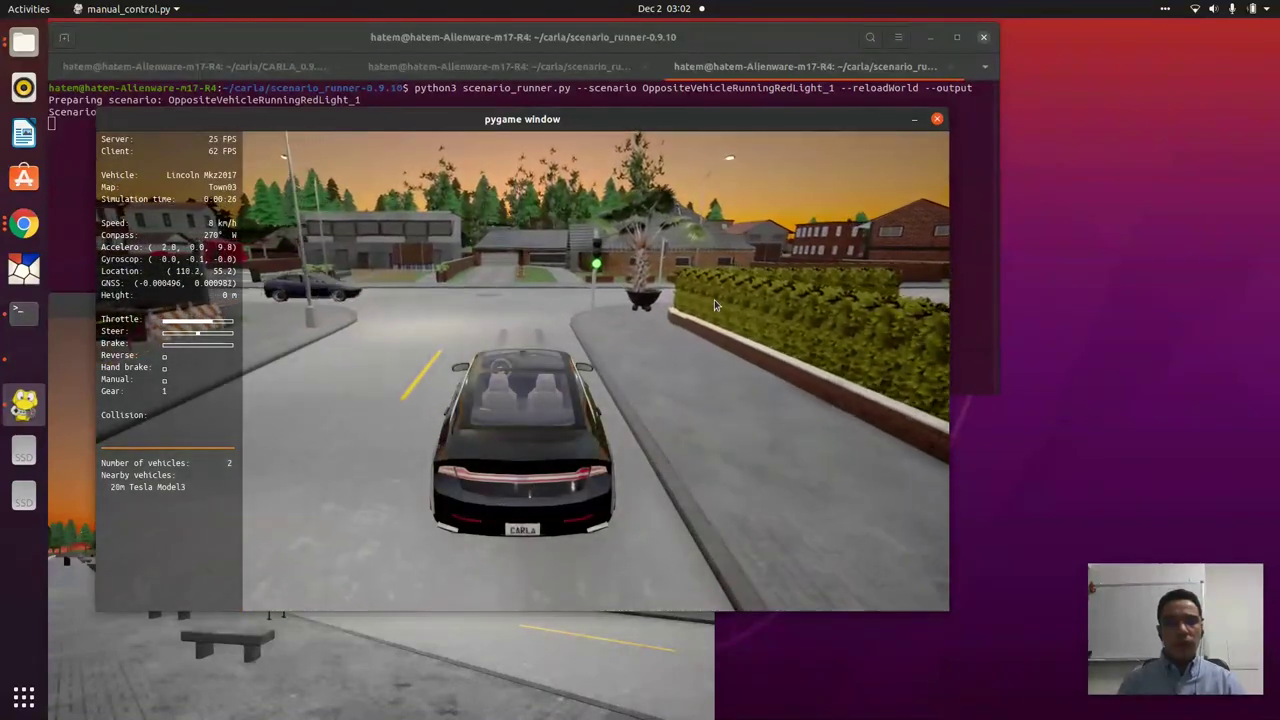
pyautogui.press('d')
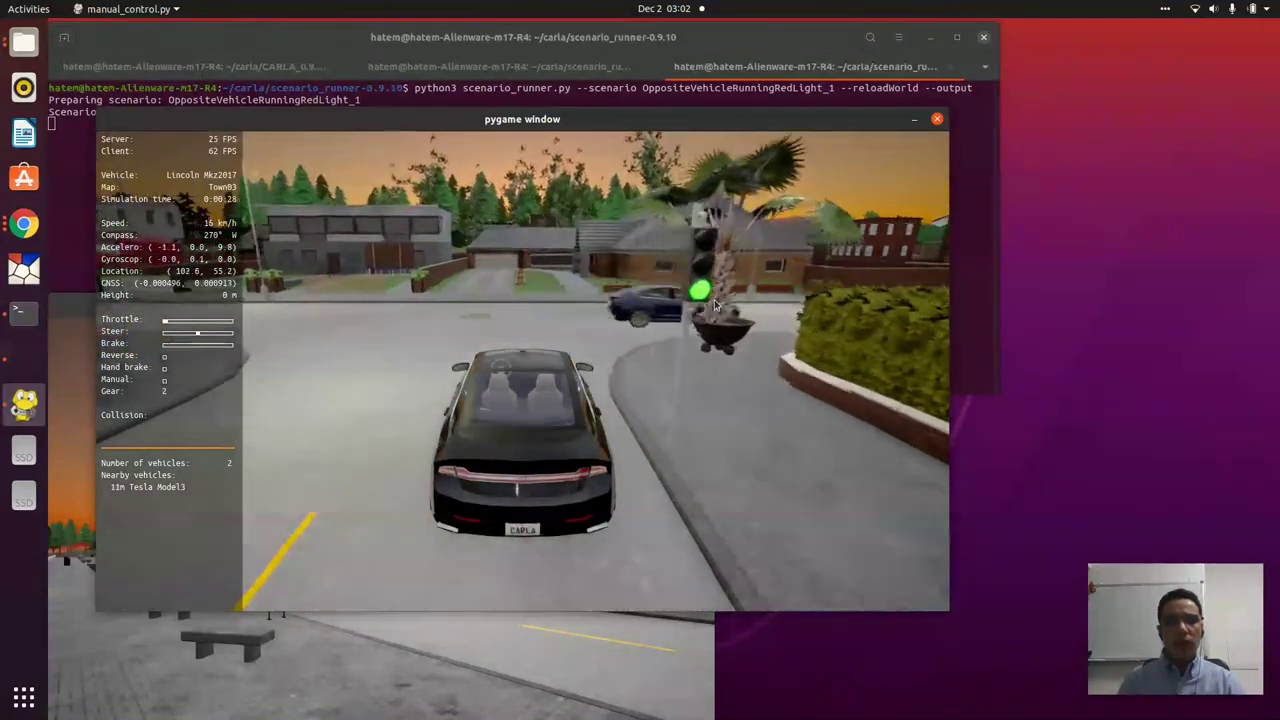
pyautogui.press('w')
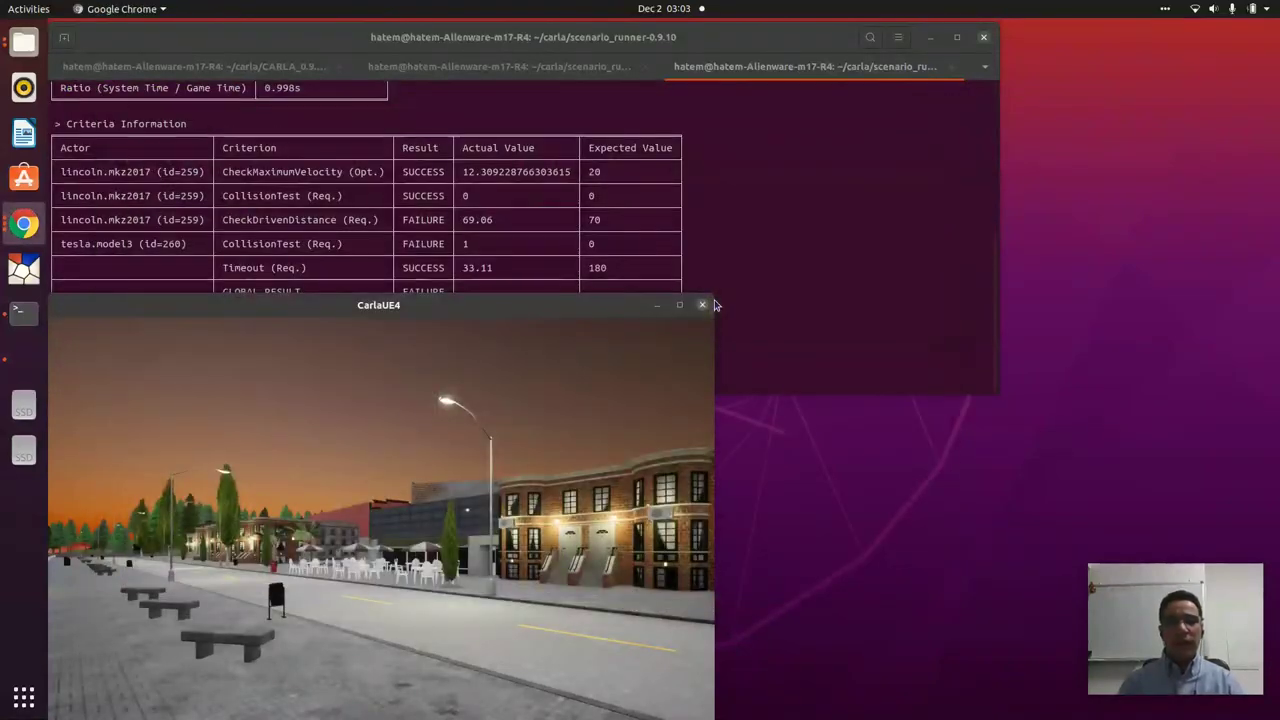
# Step: Review the red-light criteria table showing GLOBAL RESULT FAILURE, then return to the Workshop Tutorials slides
pyautogui.click(730, 184)
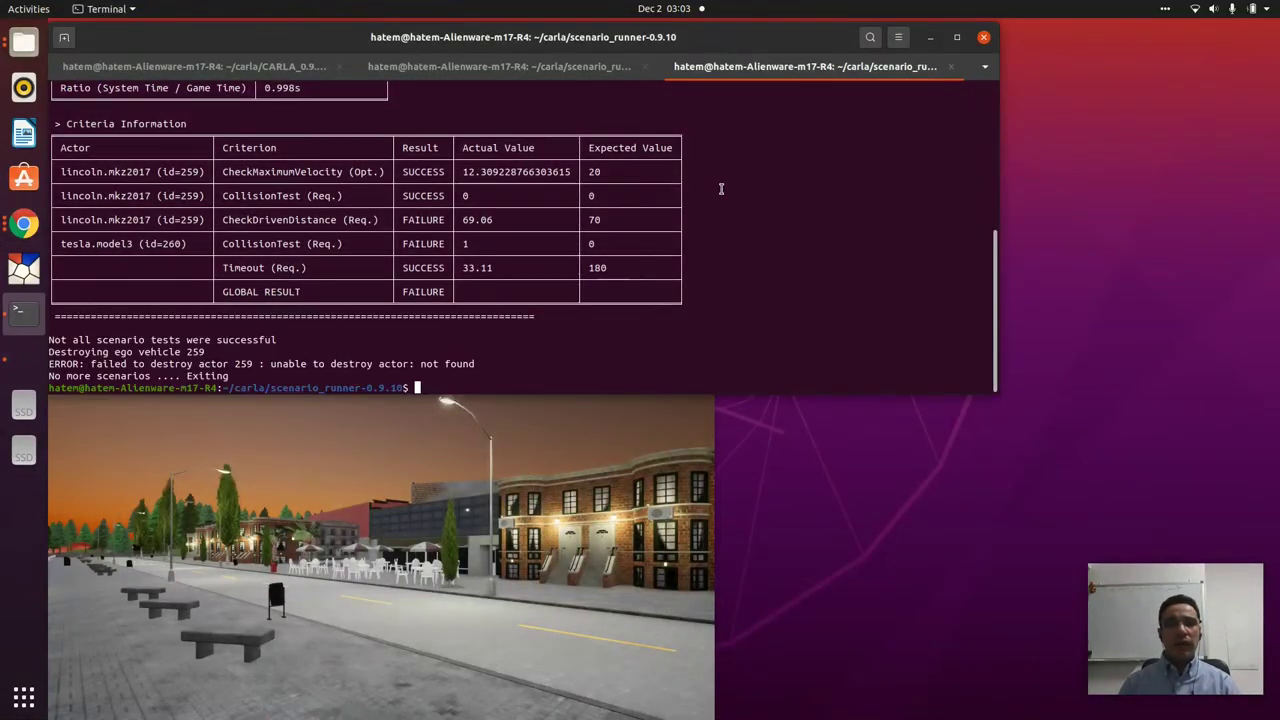
pyautogui.scroll(5, 718, 310)
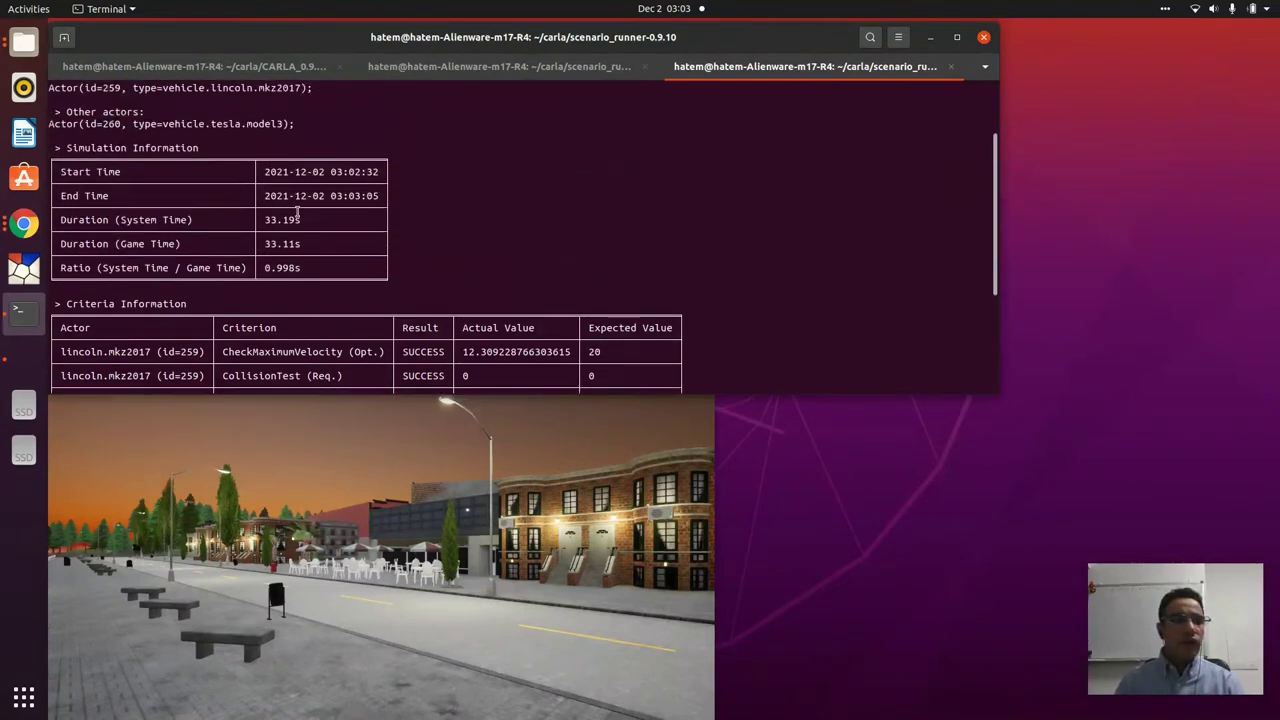
pyautogui.scroll(-4, 479, 274)
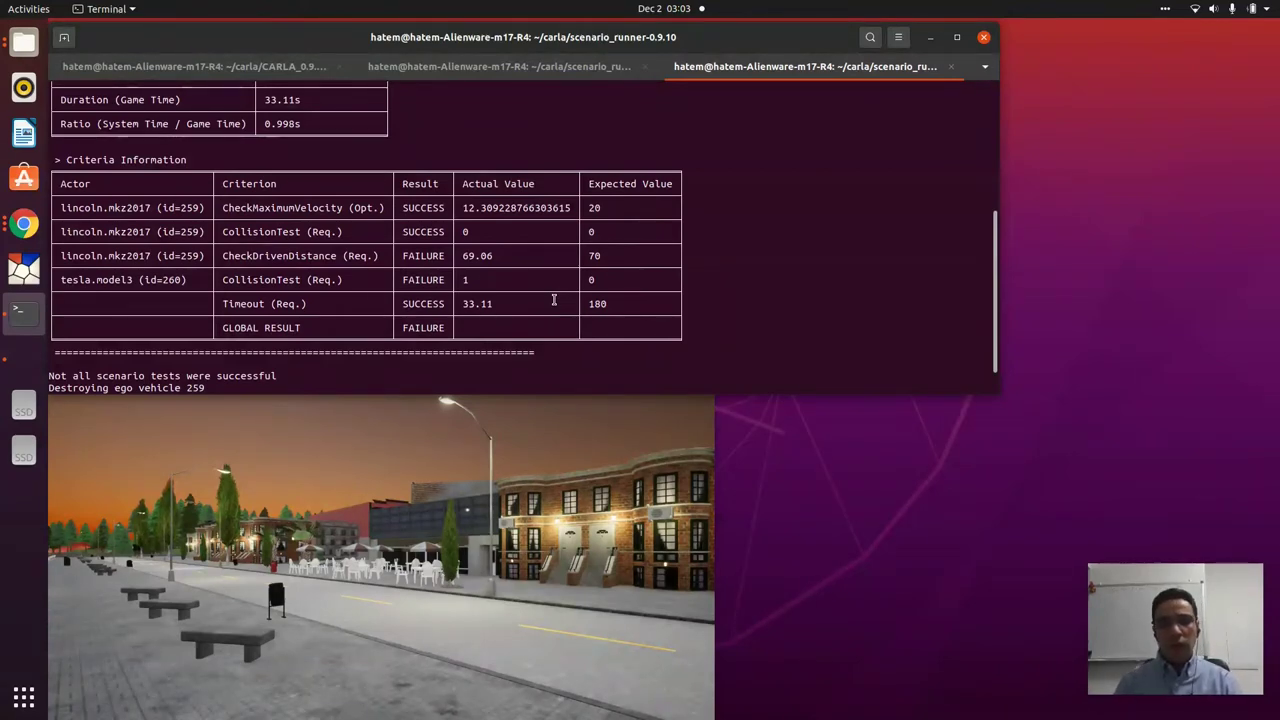
pyautogui.hotkey('alt', 'Tab')
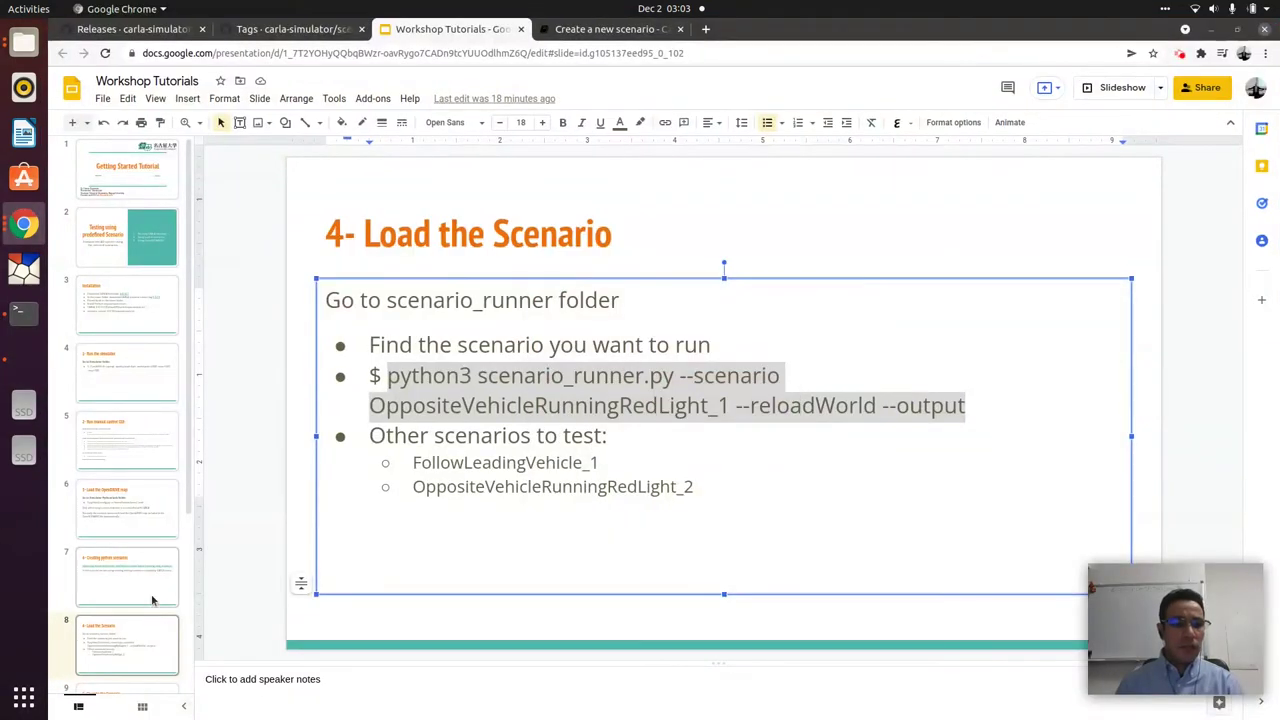
# Step: Follow slide 10's metrics_module link to the ScenarioRunner 'Metrics module' documentation page
pyautogui.press('Down')
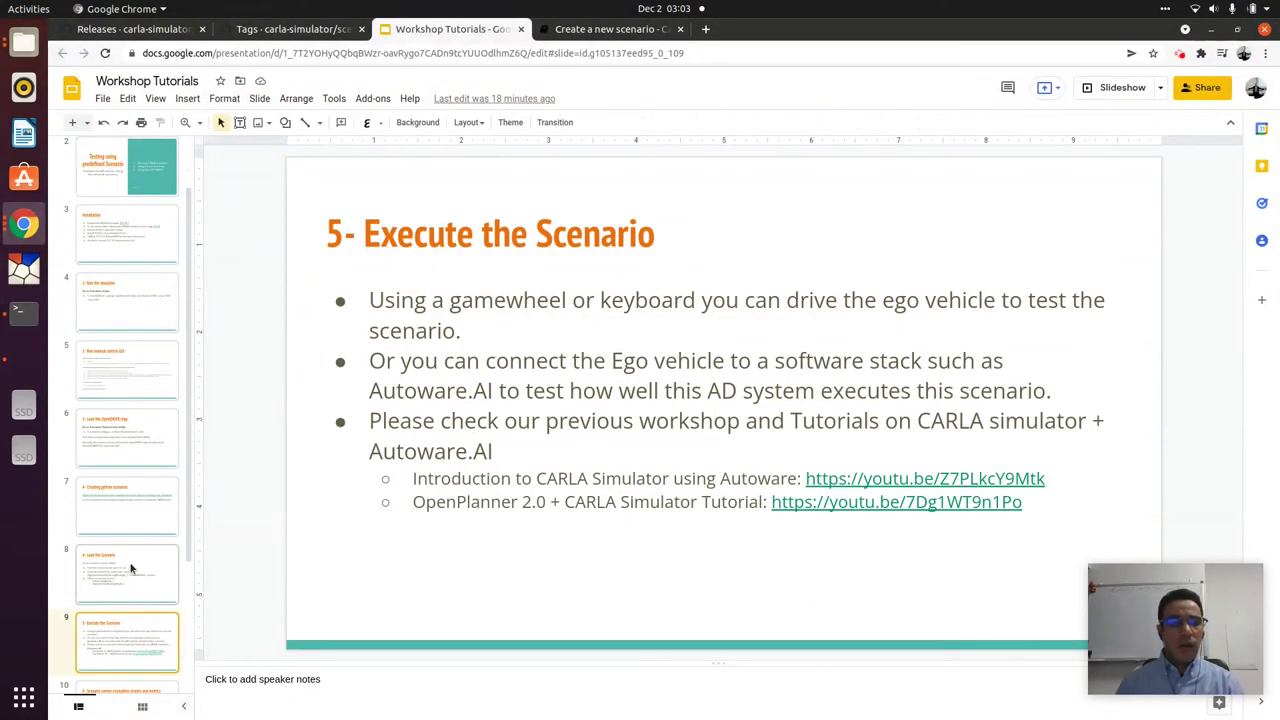
pyautogui.scroll(-2, 130, 568)
pyautogui.click(130, 565)
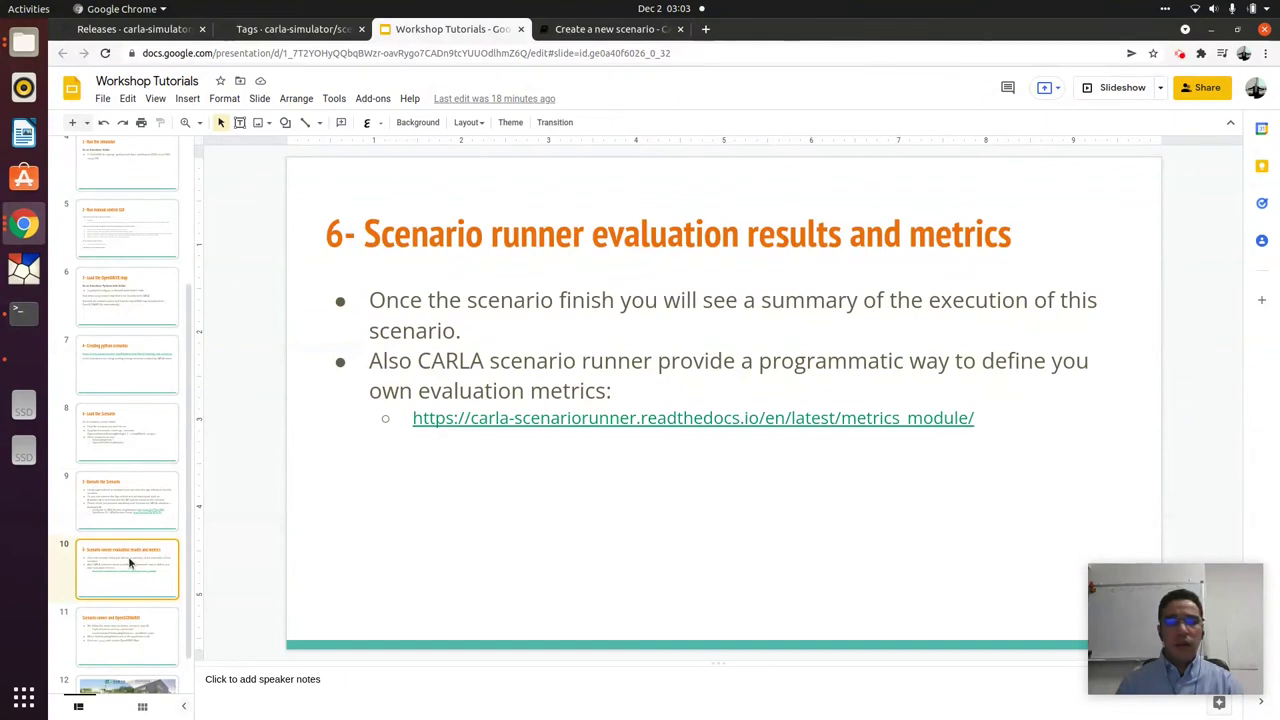
pyautogui.click(713, 418)
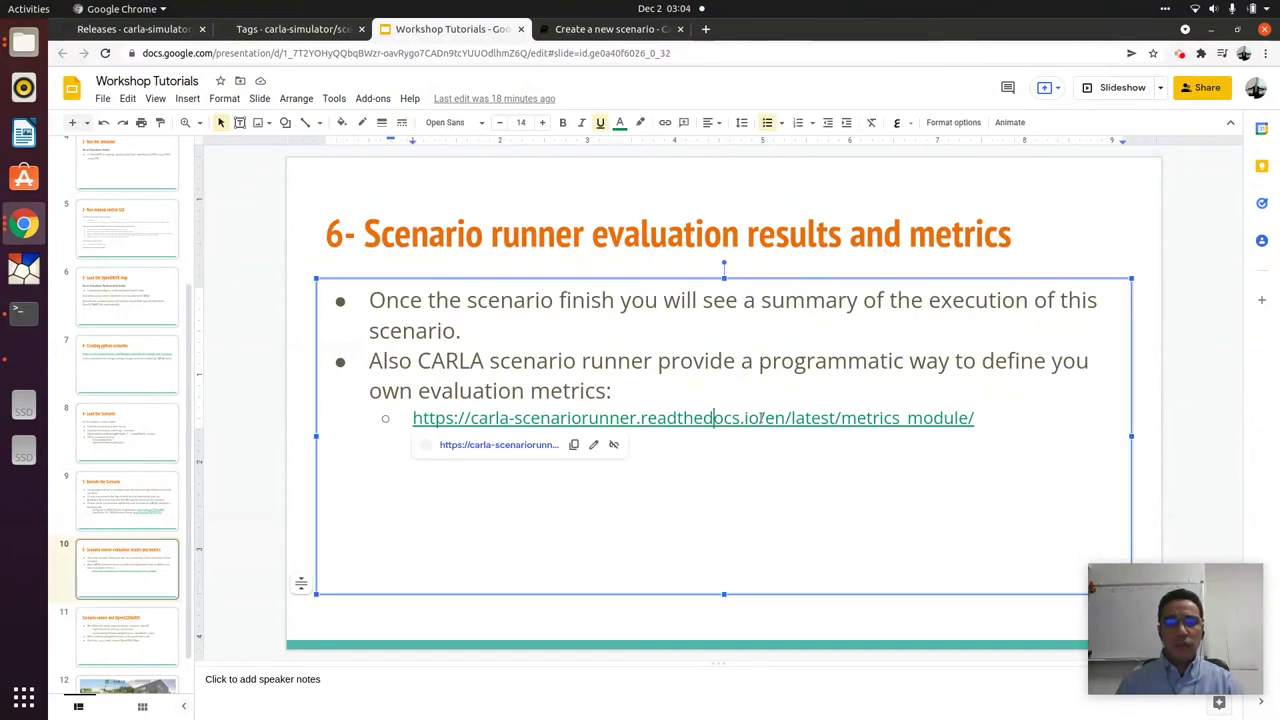
pyautogui.click(510, 446)
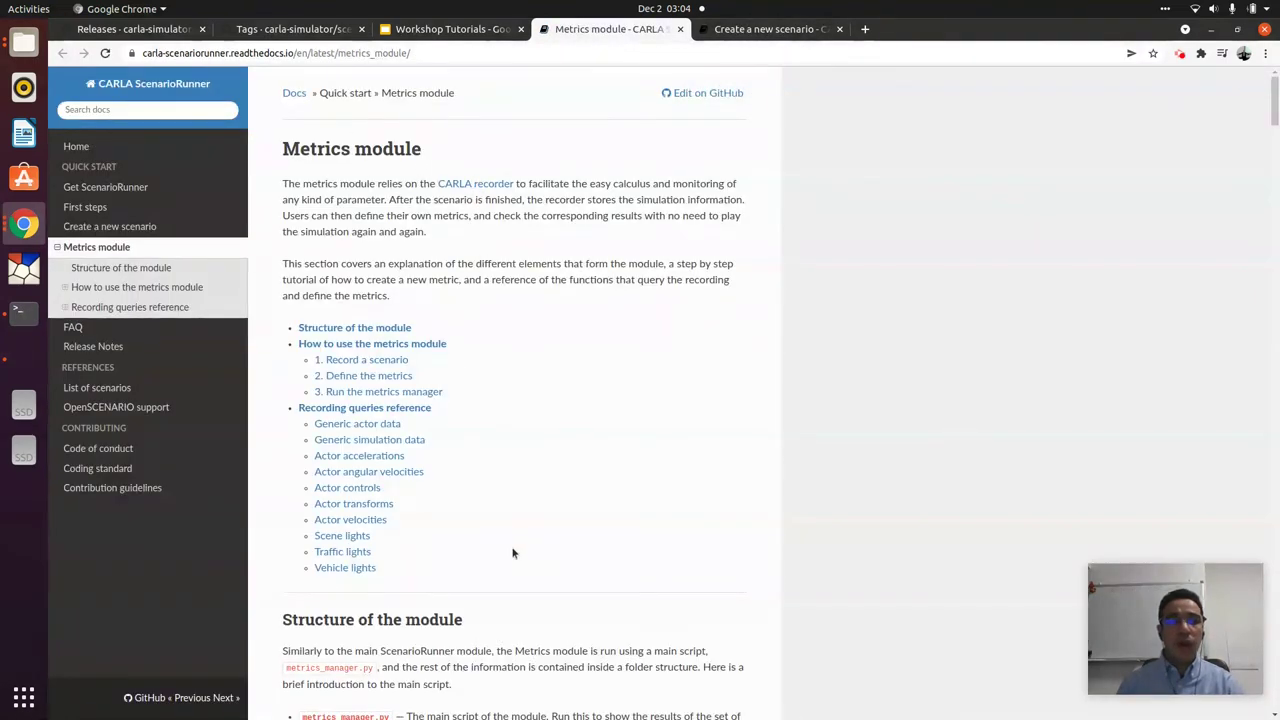
# Step: Skim the Metrics module documentation page, then go back to the Workshop Tutorials slides tab
pyautogui.scroll(-3, 514, 551)
pyautogui.scroll(-6, 512, 552)
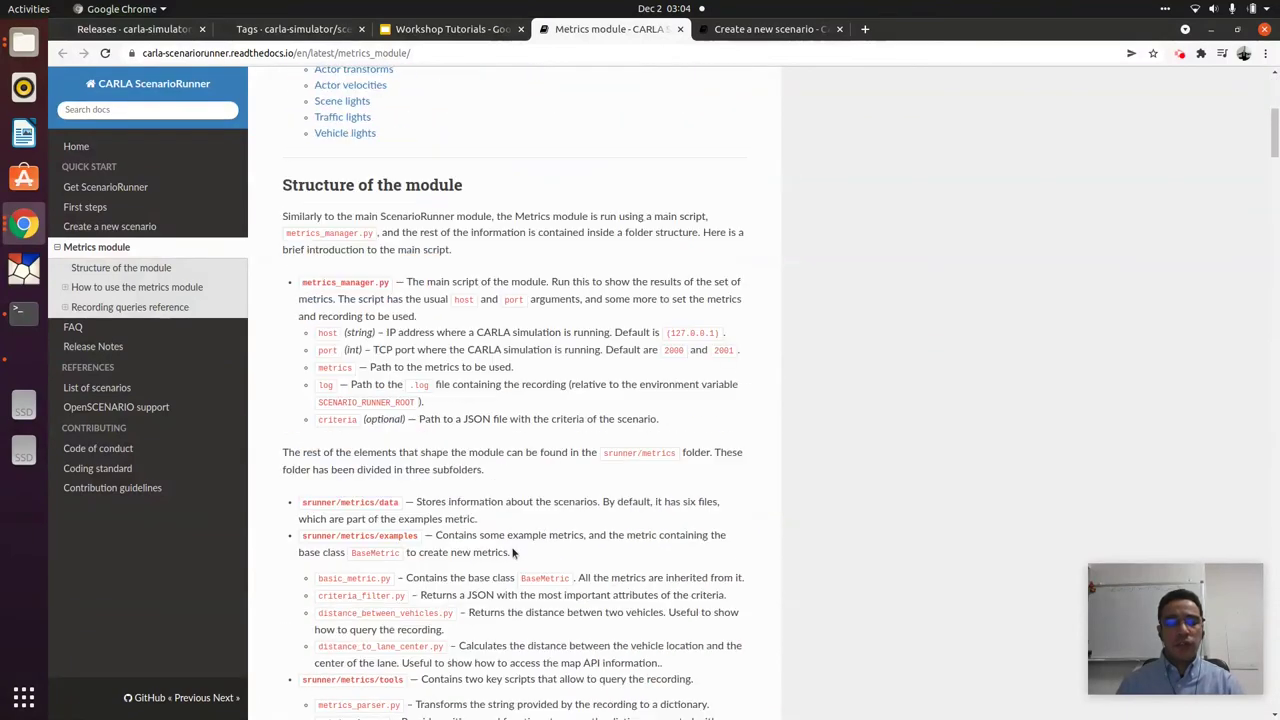
pyautogui.scroll(4, 512, 550)
pyautogui.scroll(3, 512, 550)
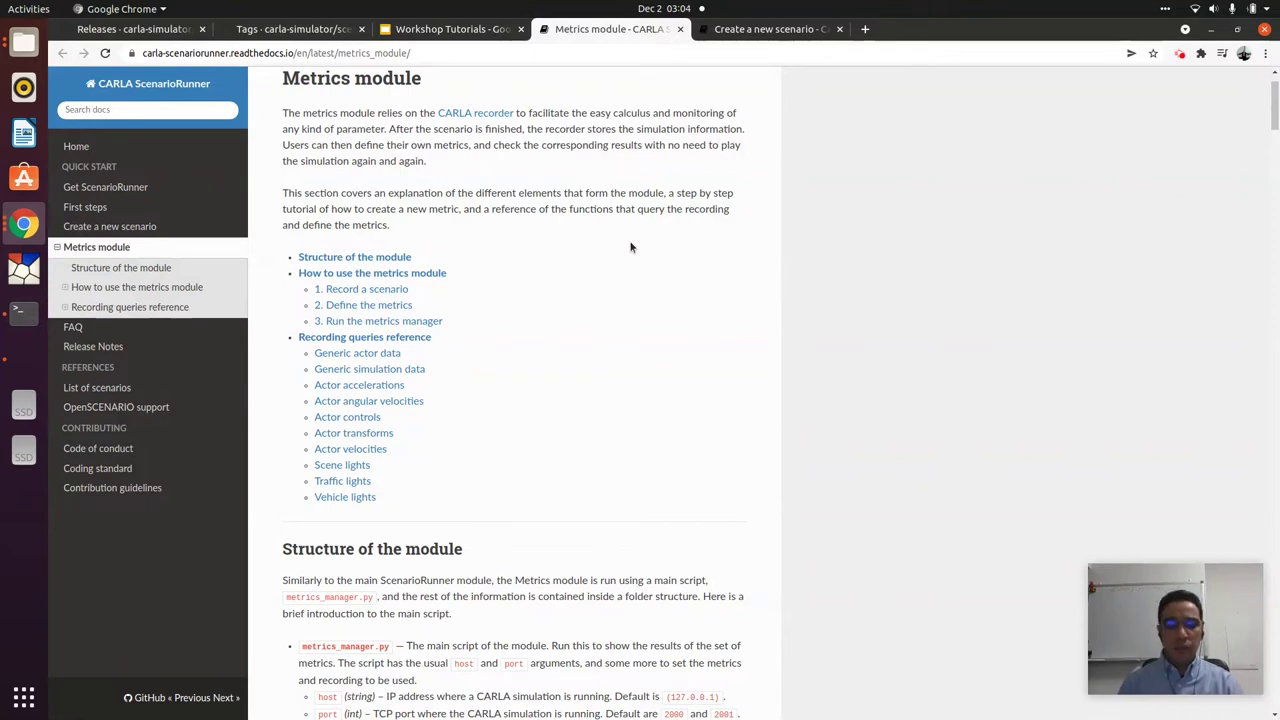
pyautogui.click(410, 32)
pyautogui.scroll(-2, 140, 470)
# Step: Browse slide 7 'Creating python scenarios' and slide 8 'Load the Scenario'
pyautogui.scroll(3, 143, 486)
pyautogui.click(133, 510)
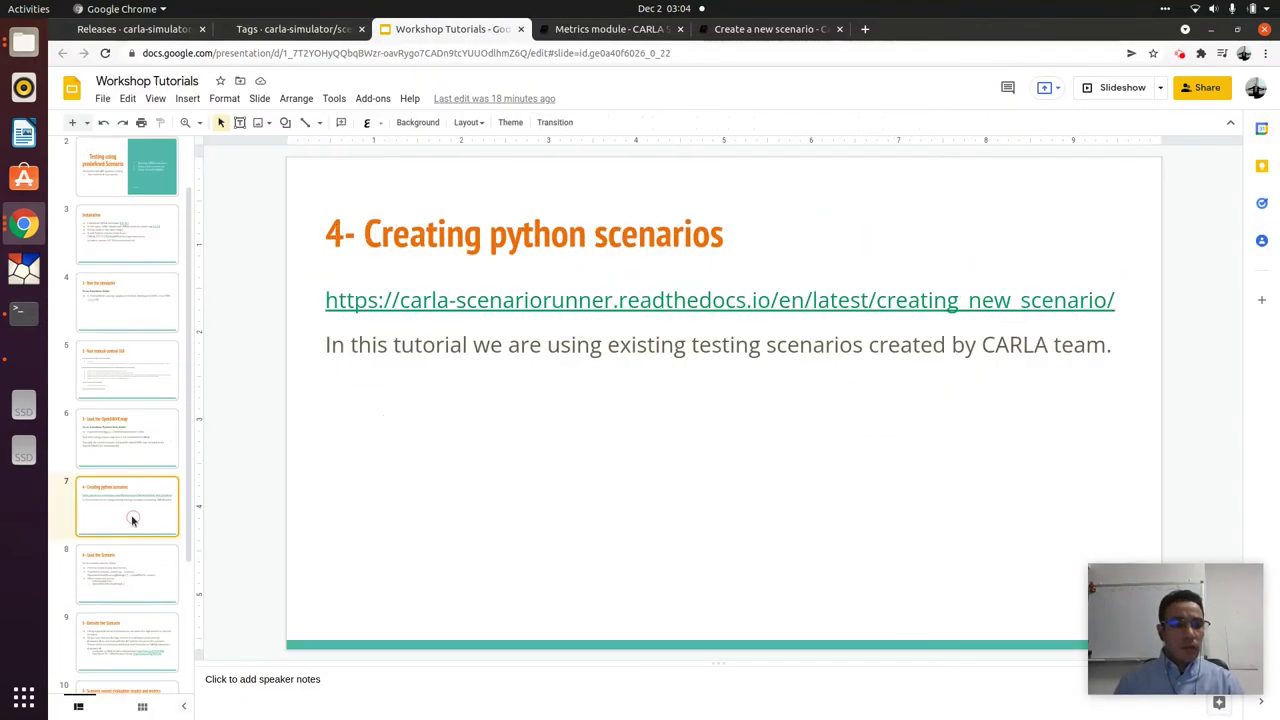
pyautogui.scroll(-2, 149, 503)
pyautogui.click(144, 427)
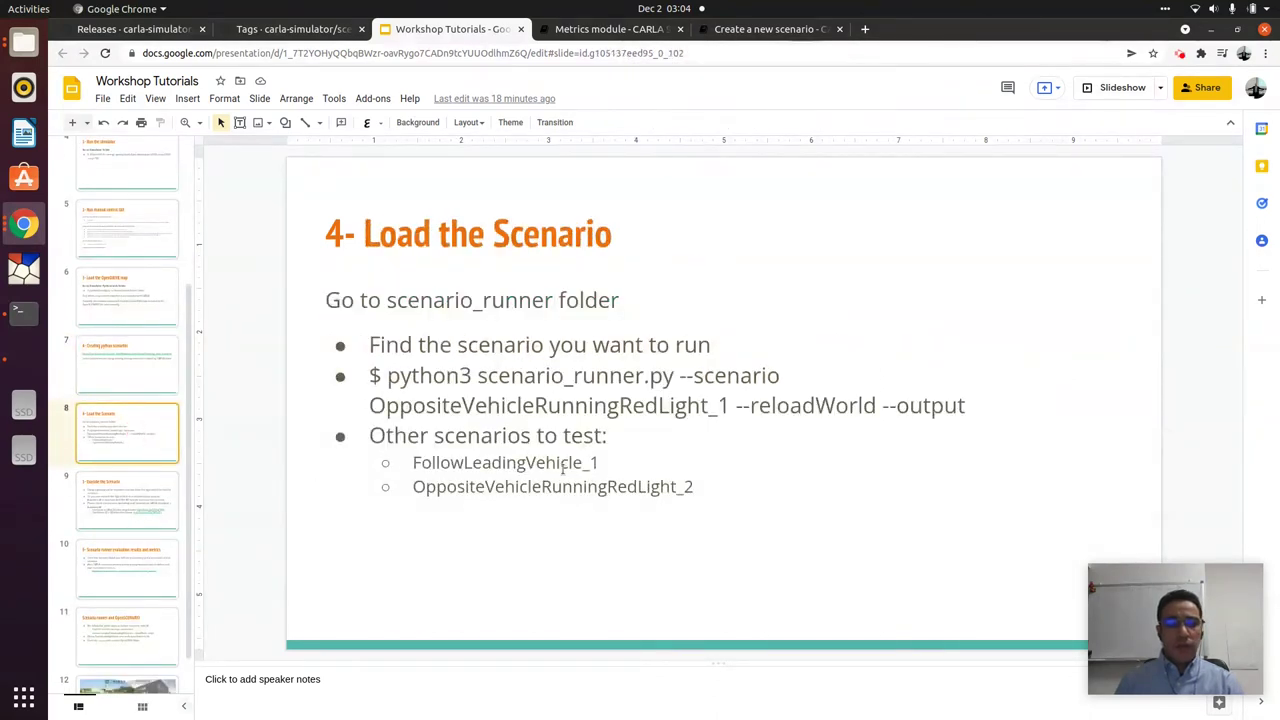
pyautogui.press('Down')
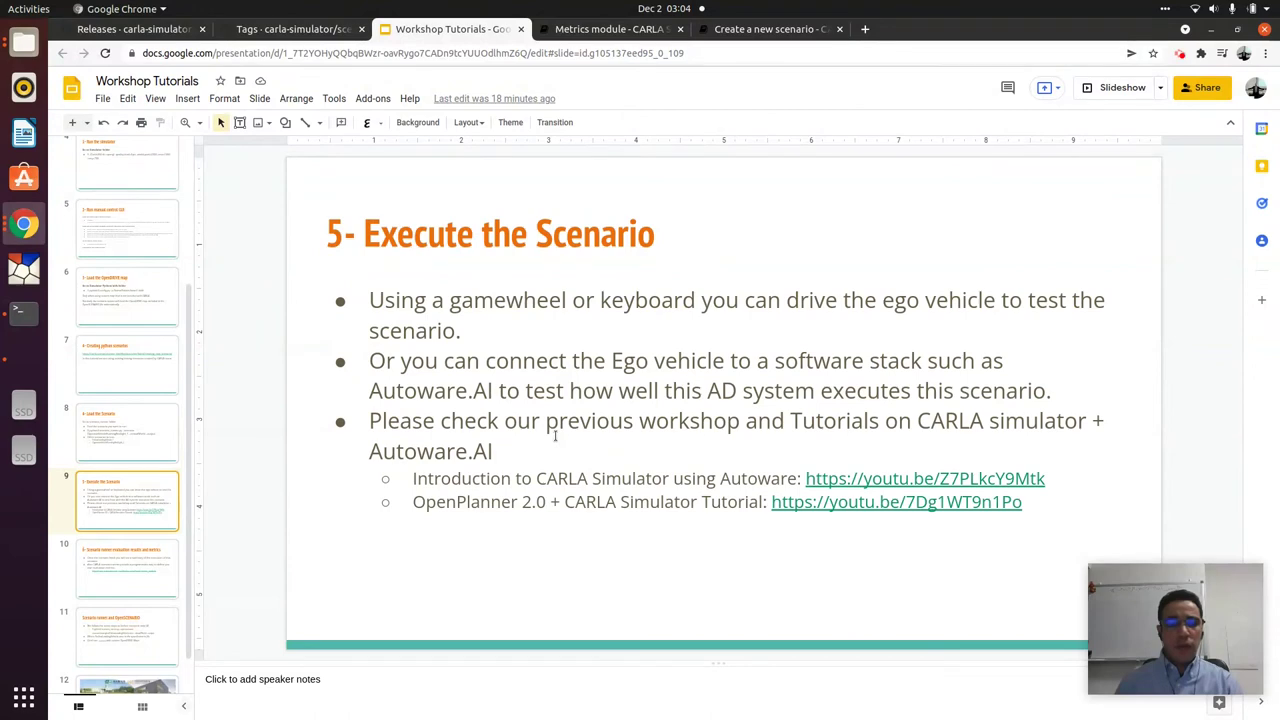
pyautogui.press('Up')
# Step: On slide 9, preview the 'Introduction to CARLA Simulator using Autoware' video link
pyautogui.click(126, 500)
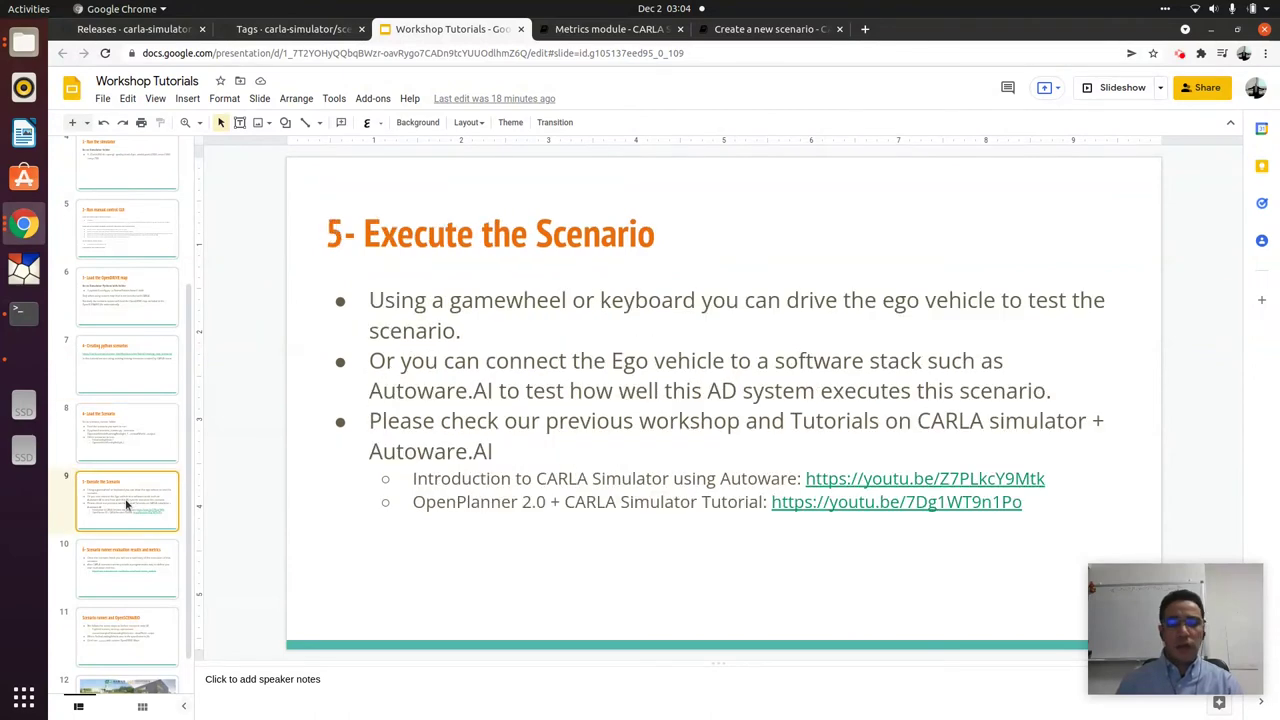
pyautogui.click(711, 366)
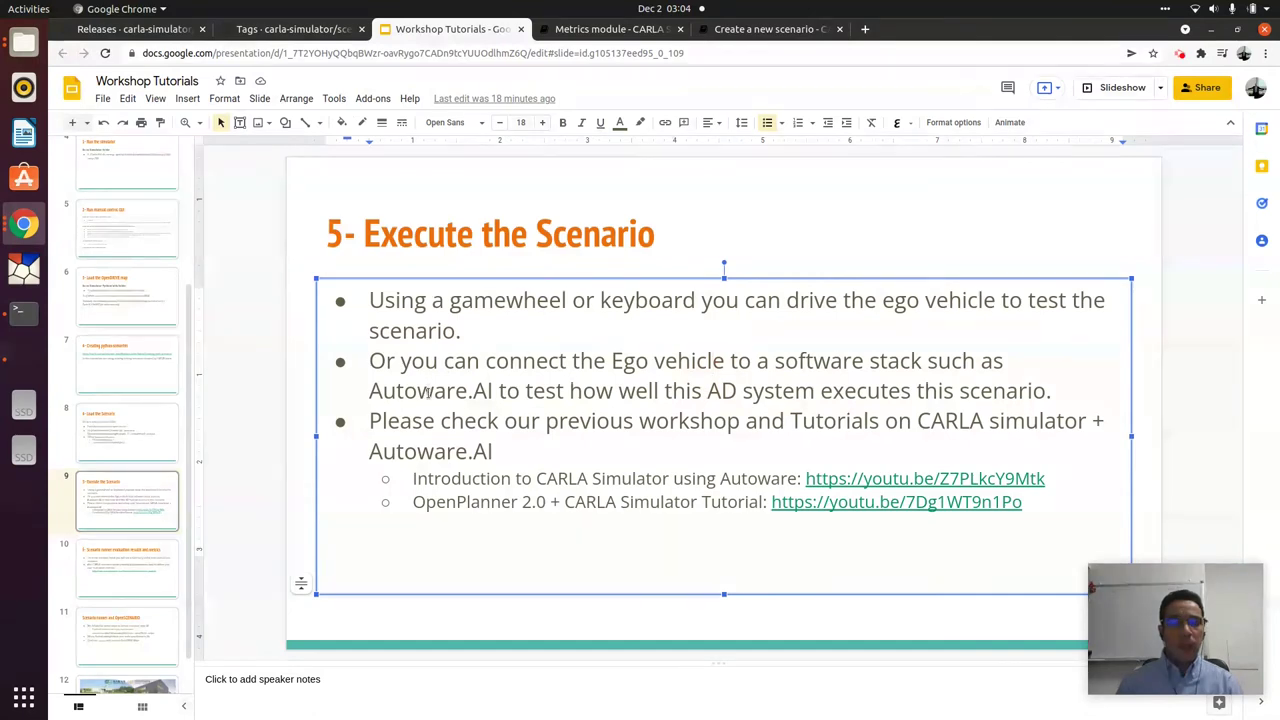
pyautogui.click(112, 450)
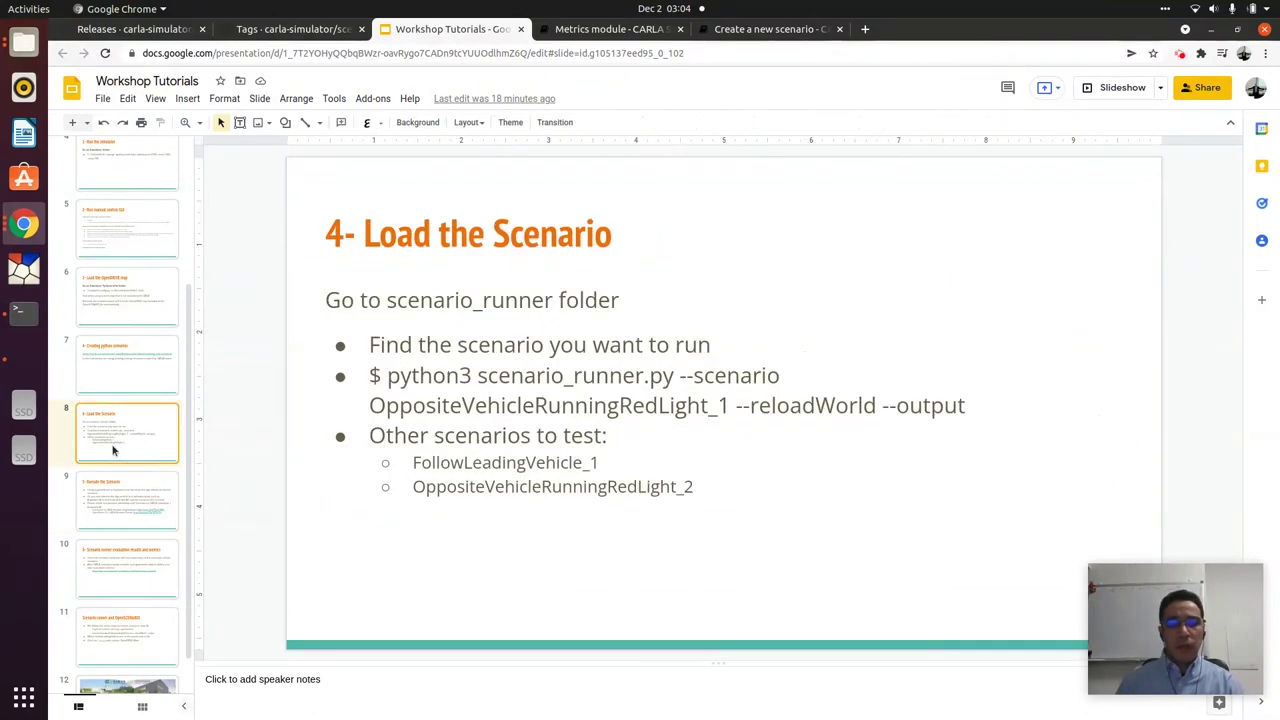
pyautogui.click(162, 507)
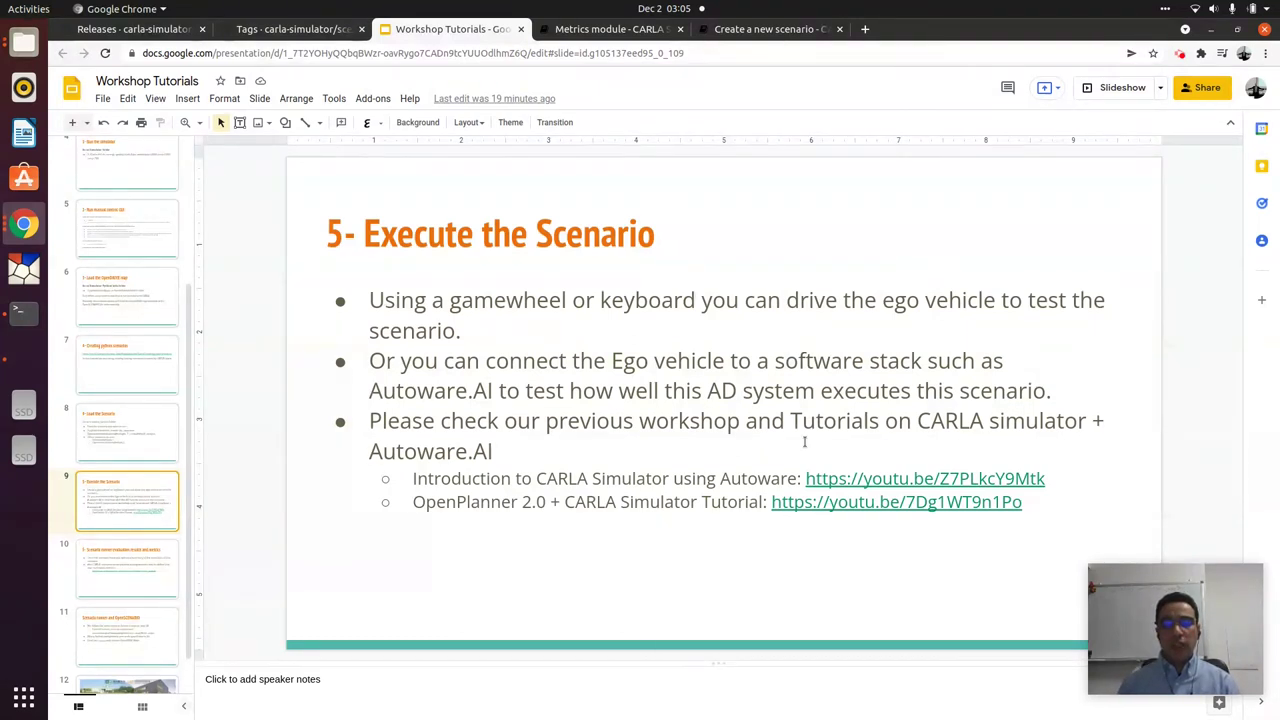
pyautogui.click(940, 477)
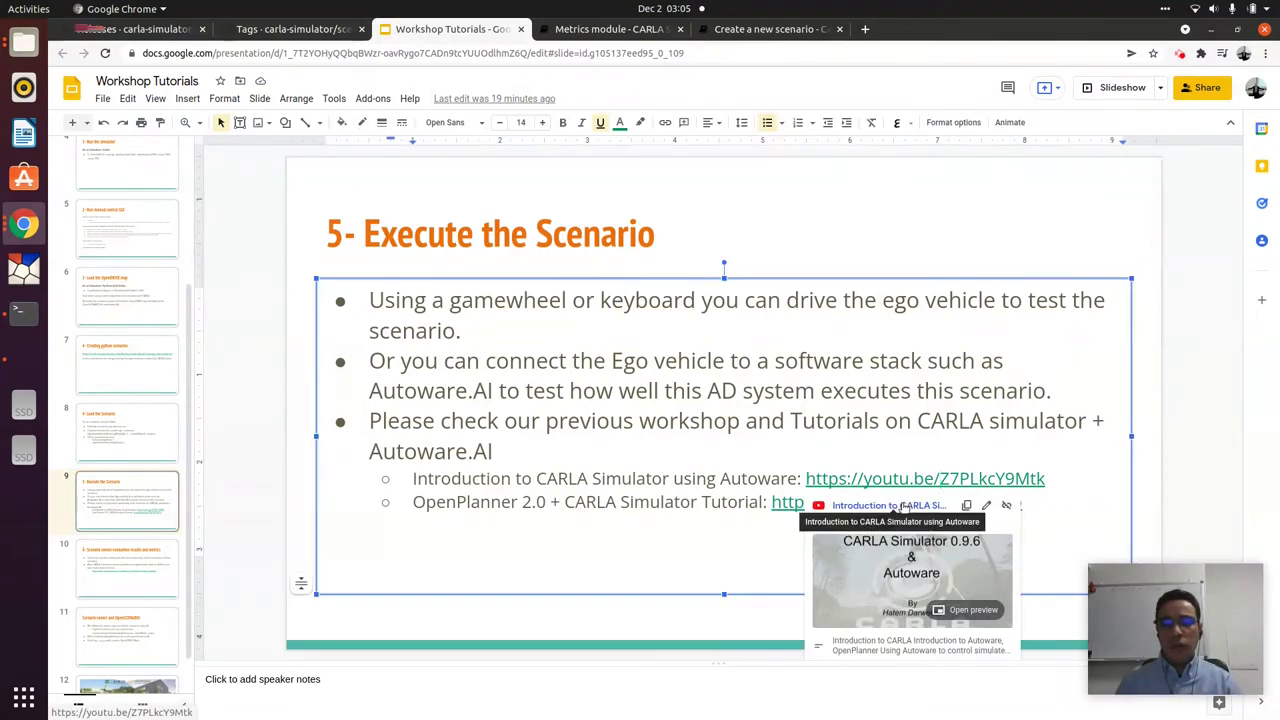
# Step: Open the 'Introduction to CARLA Simulator using Autoware' video, pause it at 0:04, and return to the slides
pyautogui.click(900, 505)
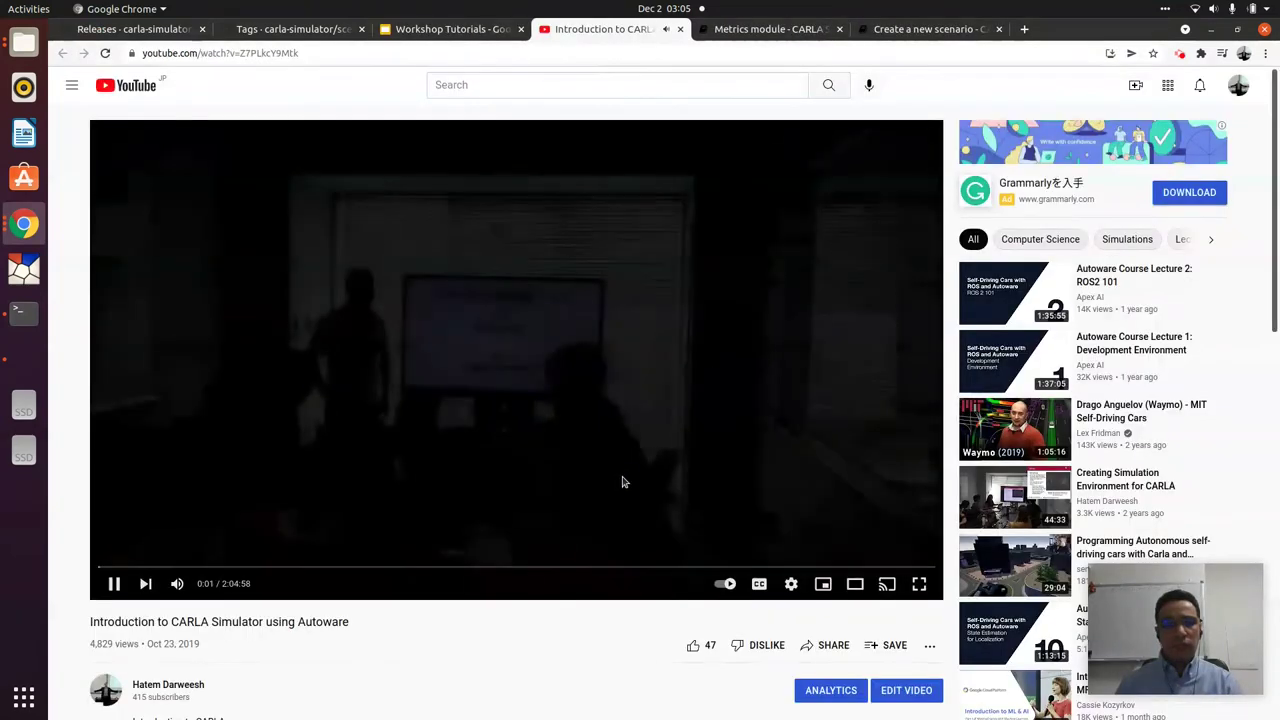
pyautogui.click(669, 408)
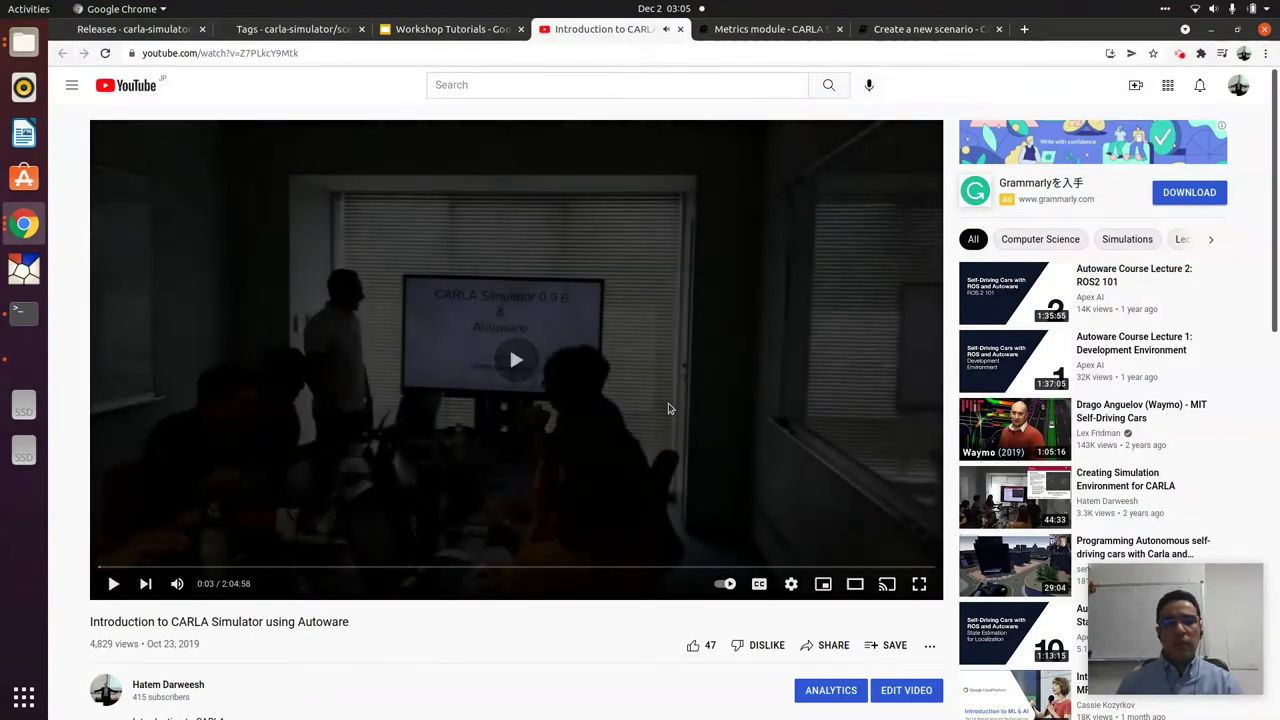
pyautogui.click(697, 373)
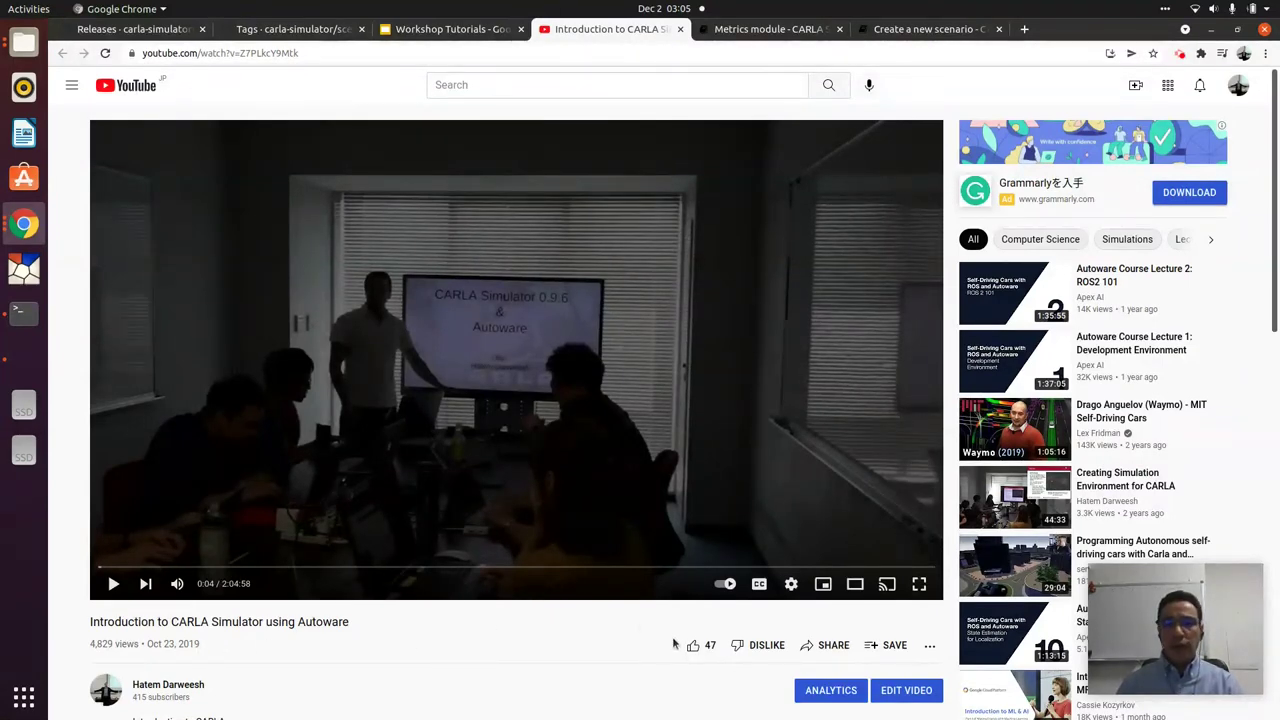
pyautogui.click(455, 29)
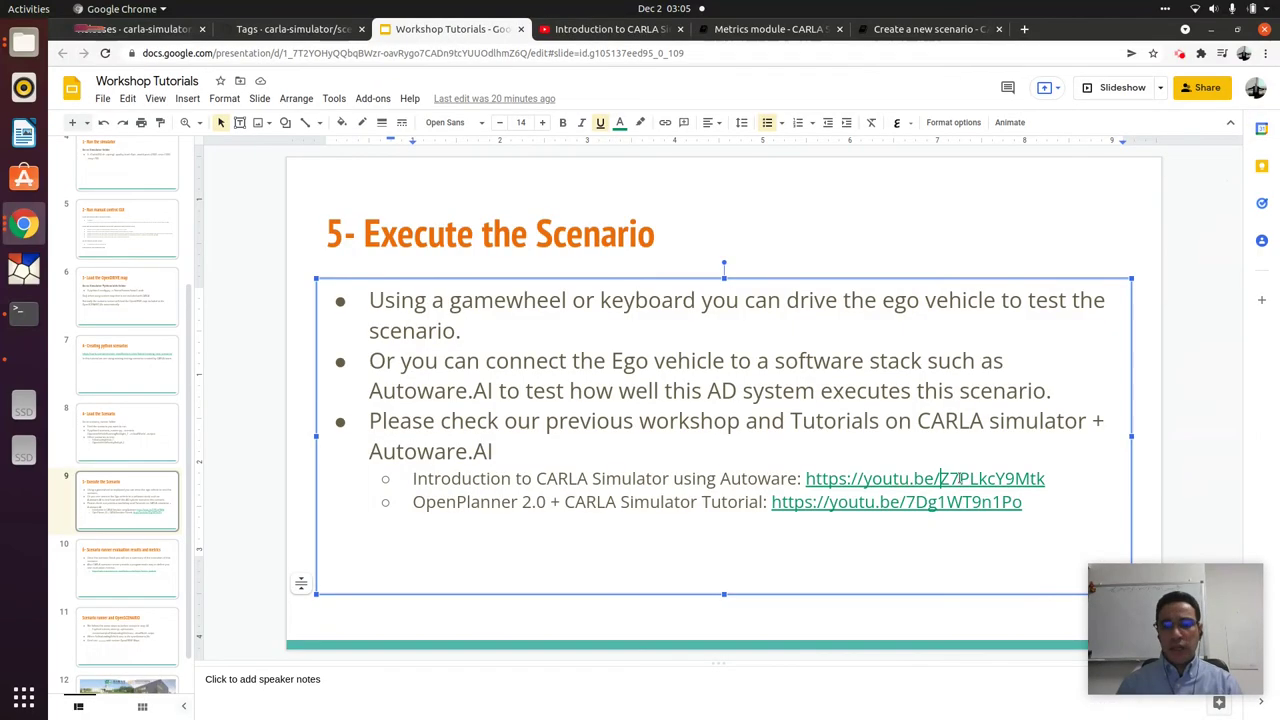
# Step: Check slide 9's OpenPlanner 2.0 video link, then move to slide 10 on evaluation results and metrics
pyautogui.click(621, 502)
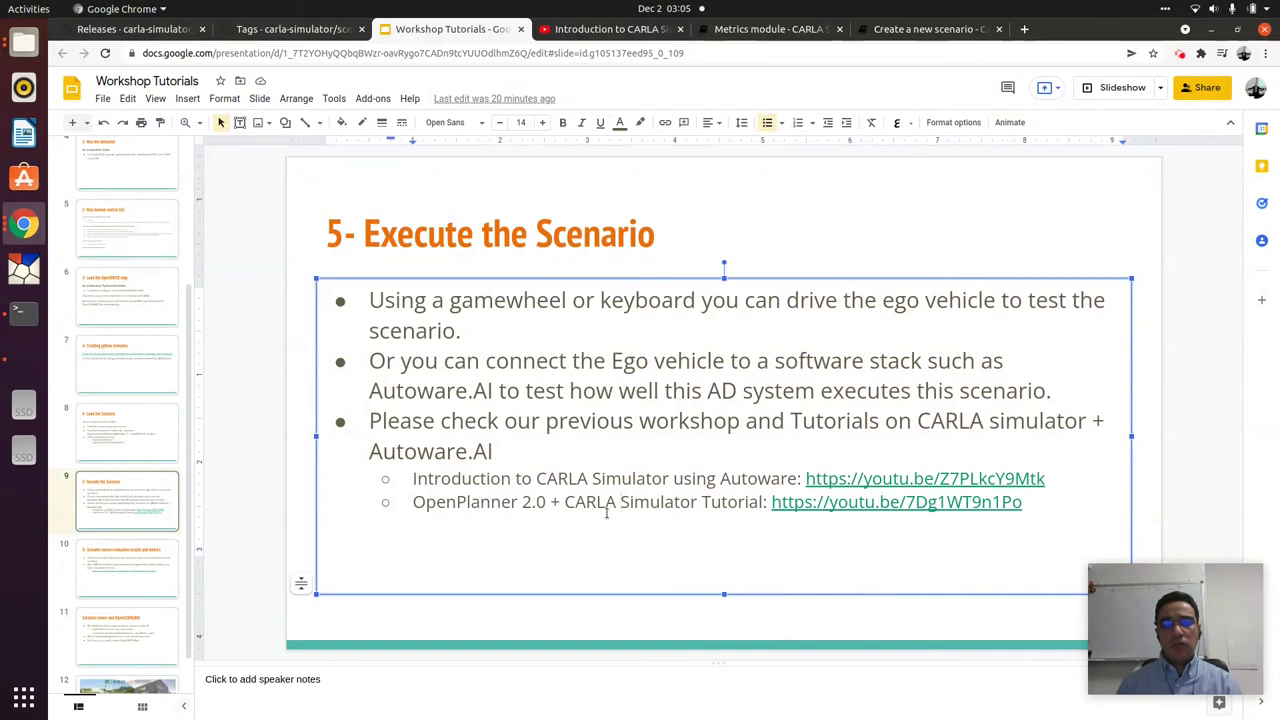
pyautogui.click(1052, 502)
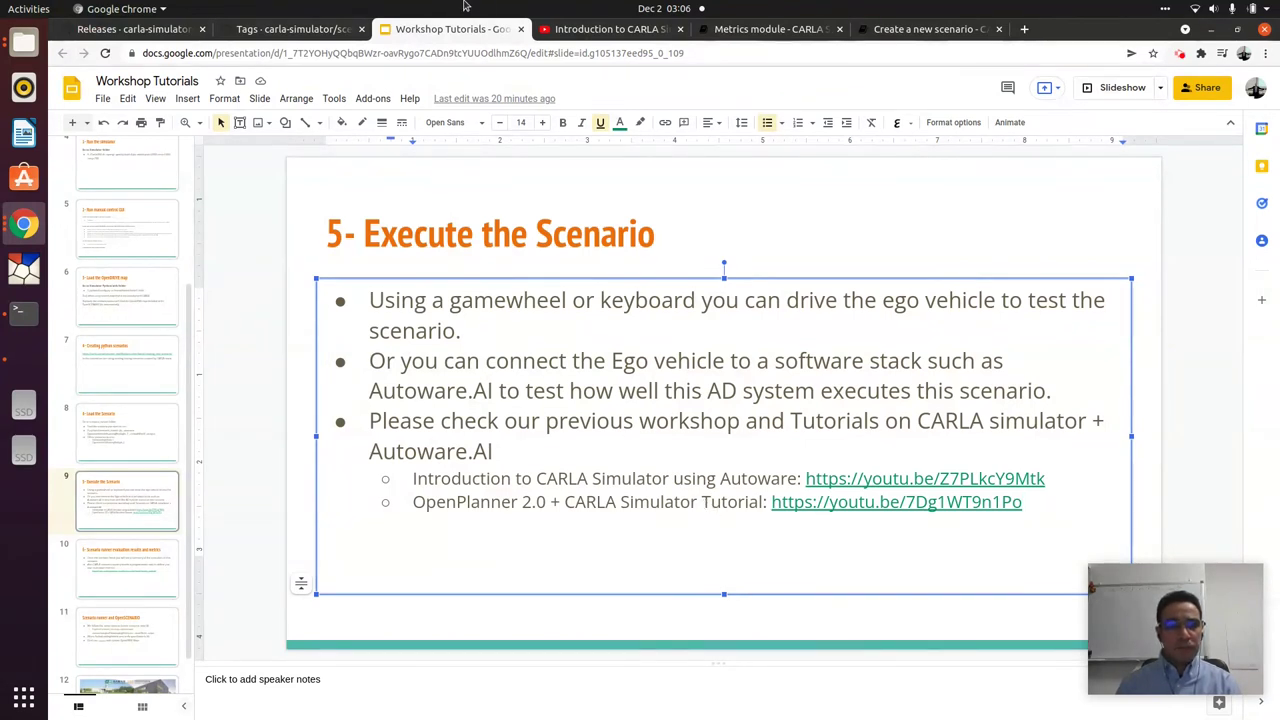
pyautogui.click(140, 552)
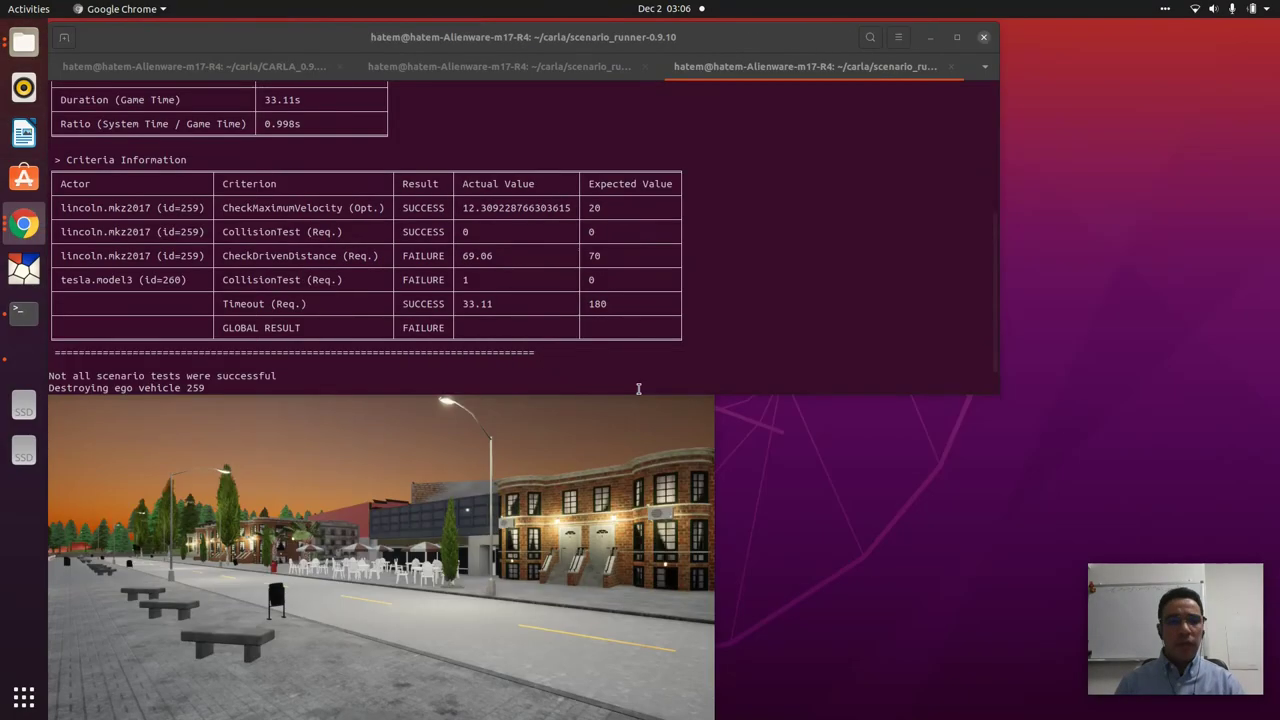
# Step: Glance at the terminal's GLOBAL RESULT FAILURE criteria table, then return to slide 10
pyautogui.click(415, 268)
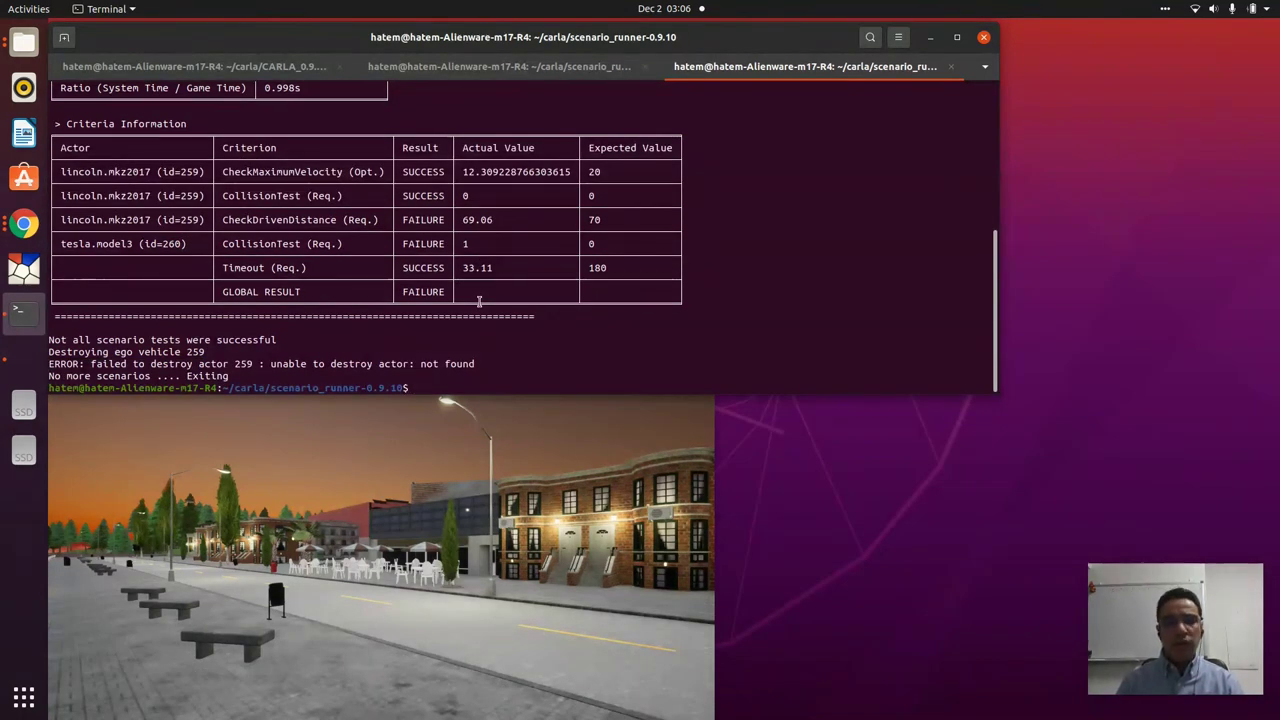
pyautogui.hotkey('alt', 'Tab')
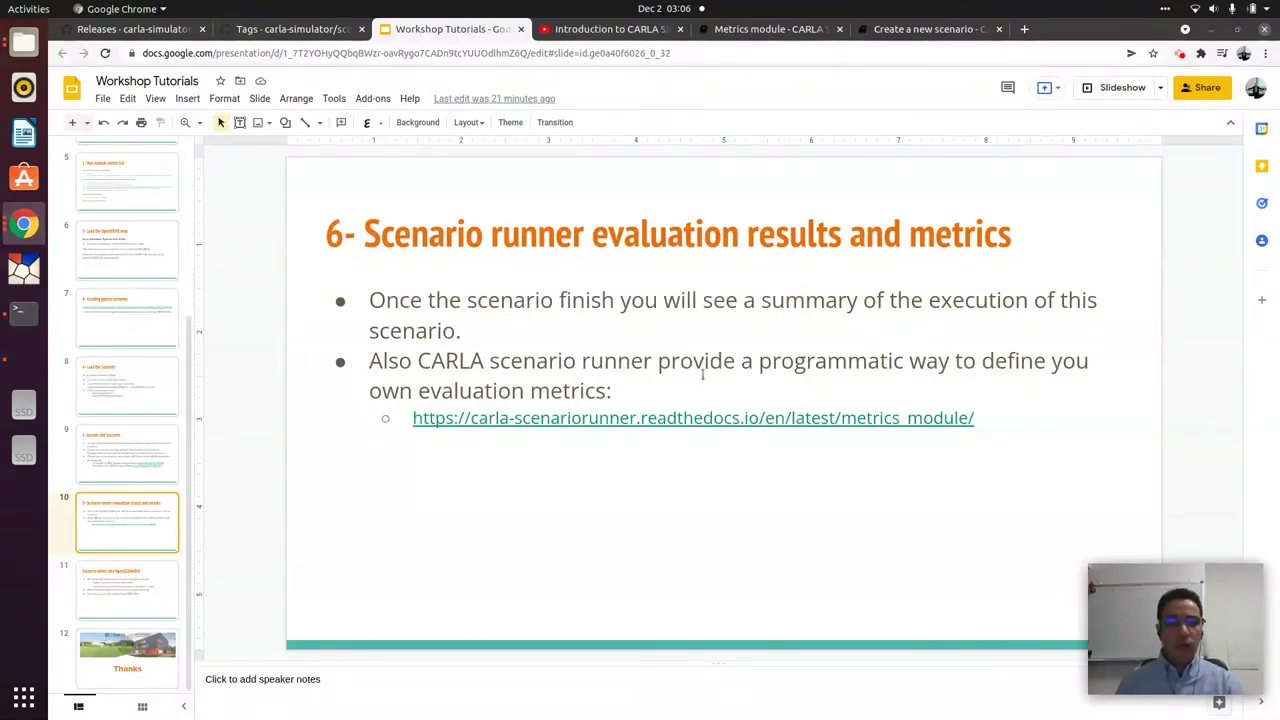
# Step: On slide 11, highlight the FollowLeadingVehicle.xosc scenario_runner command, then switch to the terminal
pyautogui.click(140, 592)
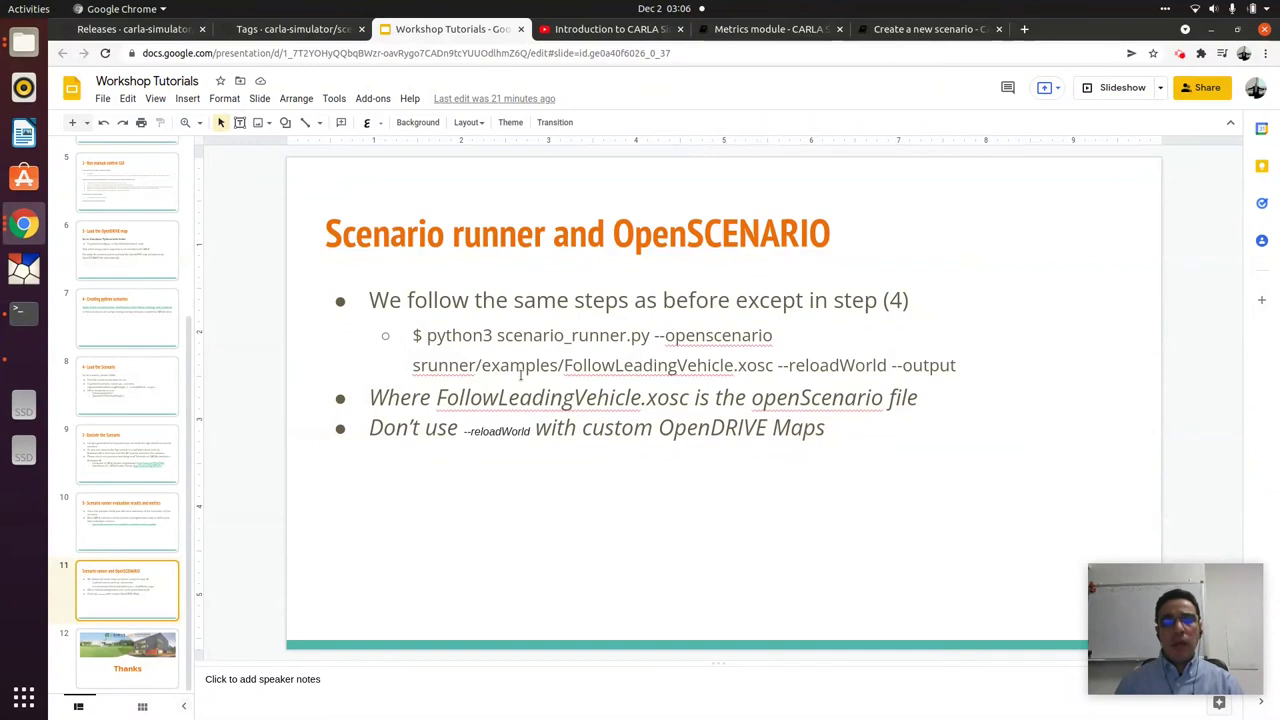
pyautogui.click(644, 365)
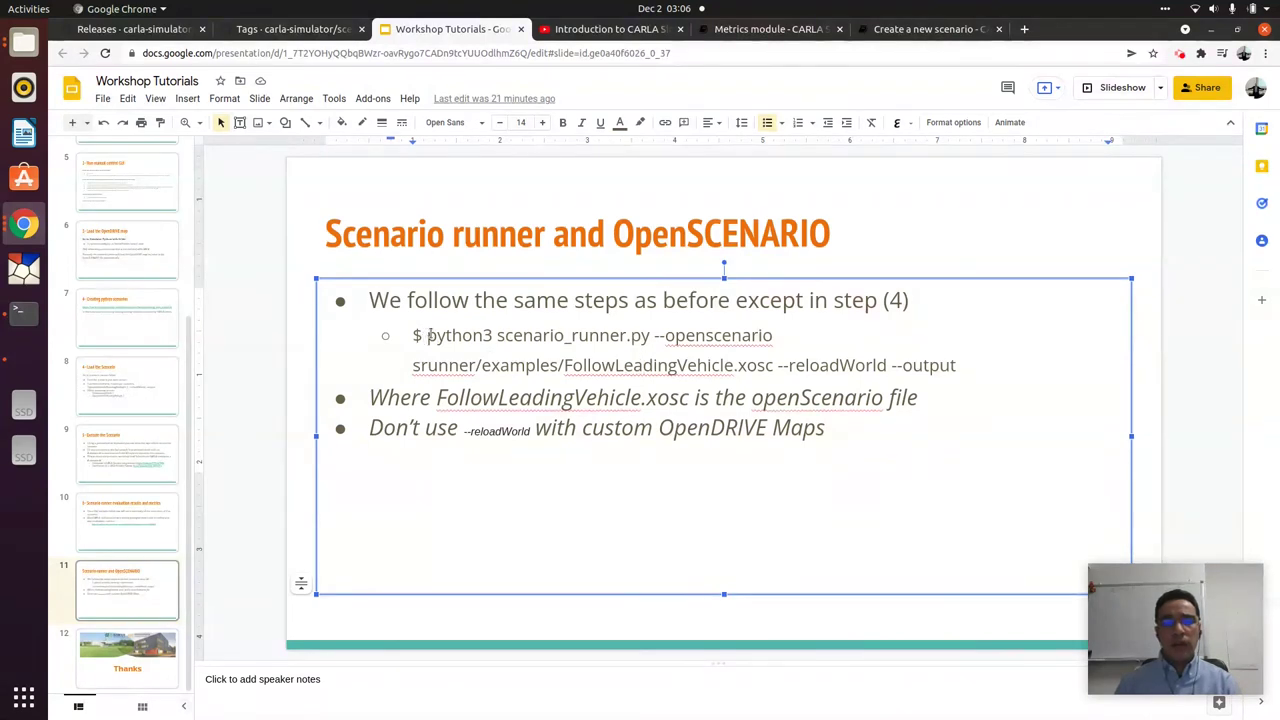
pyautogui.moveTo(427, 338); pyautogui.dragTo(960, 377)
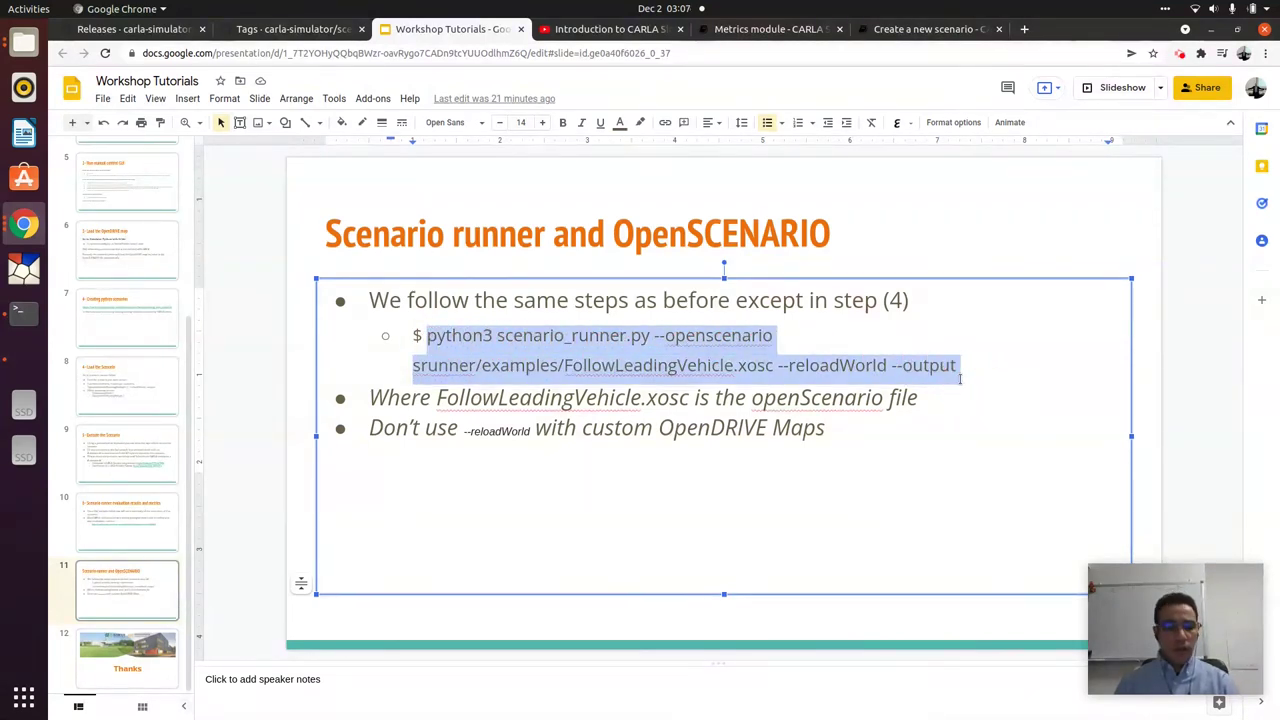
pyautogui.doubleClick(603, 364)
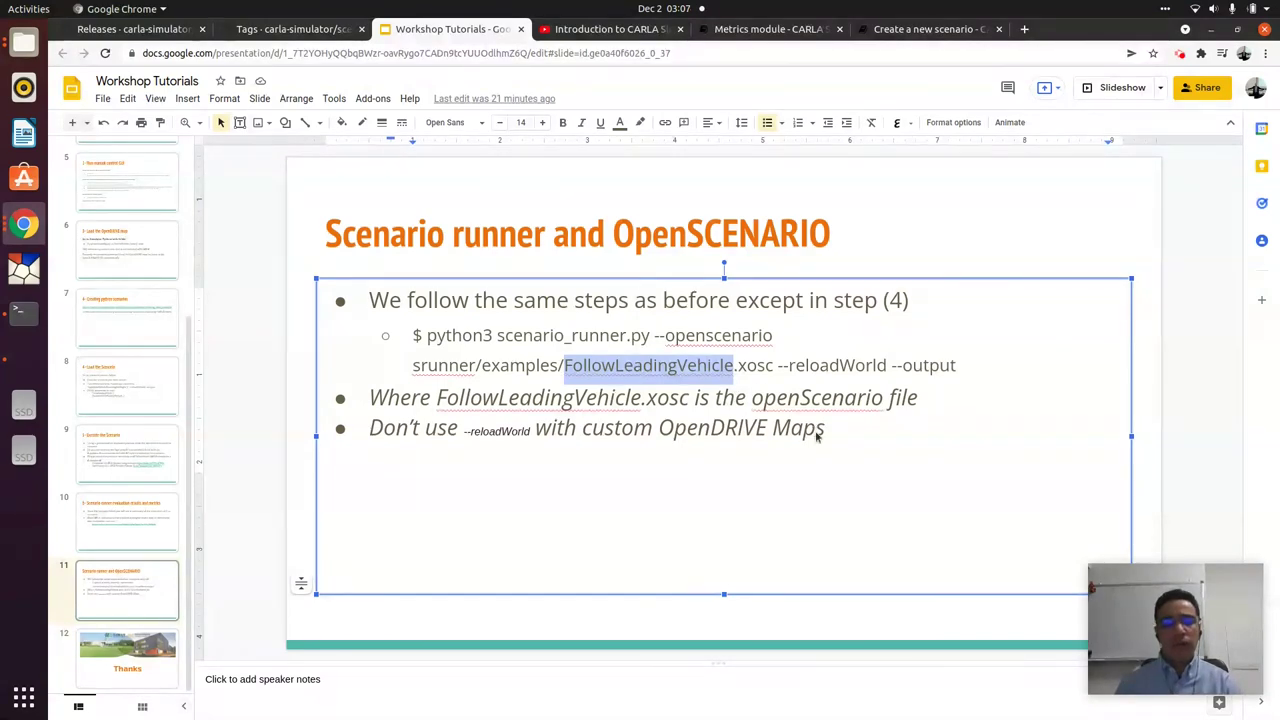
pyautogui.hotkey('alt', 'Tab')
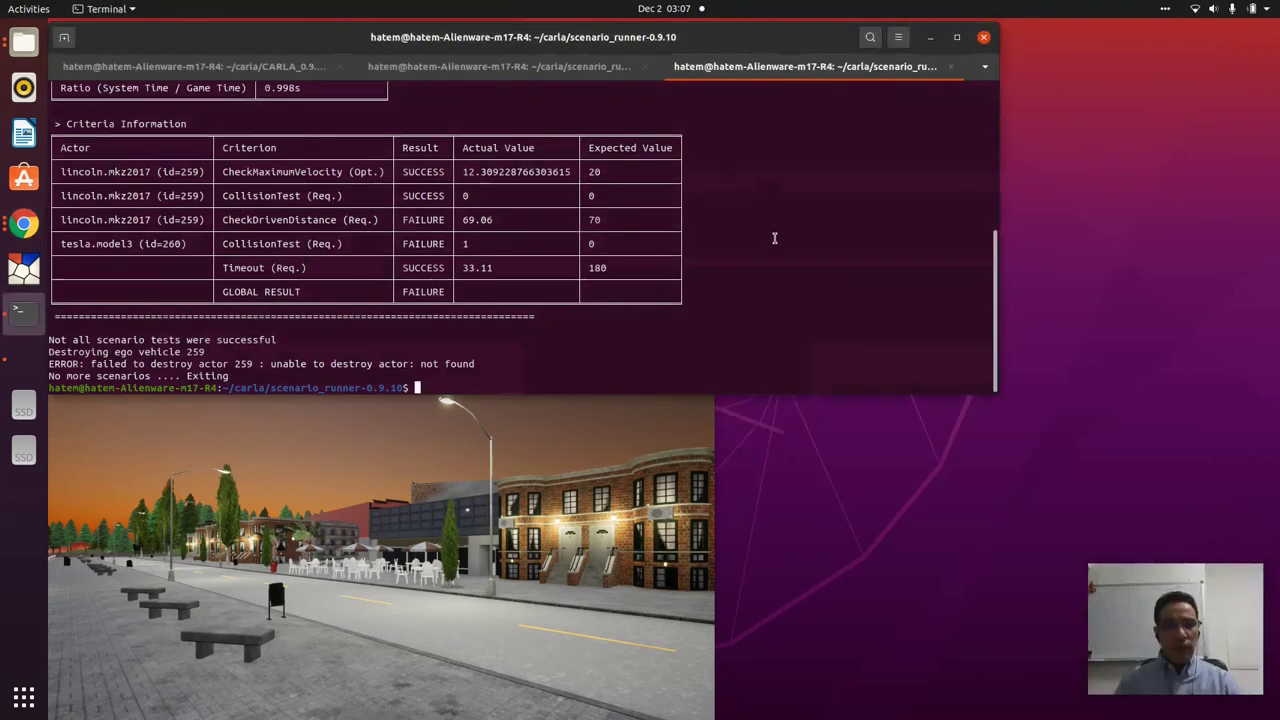
# Step: Rerun the FollowLeadingVehicle.xosc scenario and launch manual_control.py in the second terminal tab
pyautogui.press('Up')
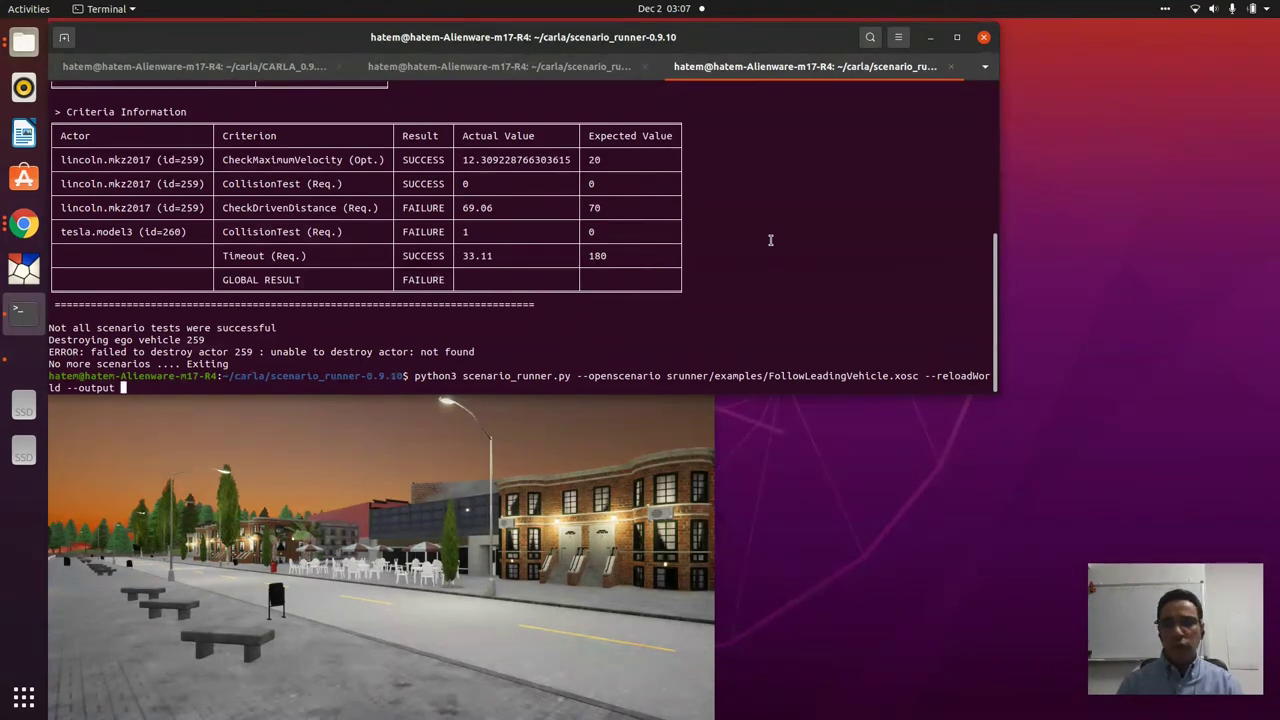
pyautogui.press('Return')
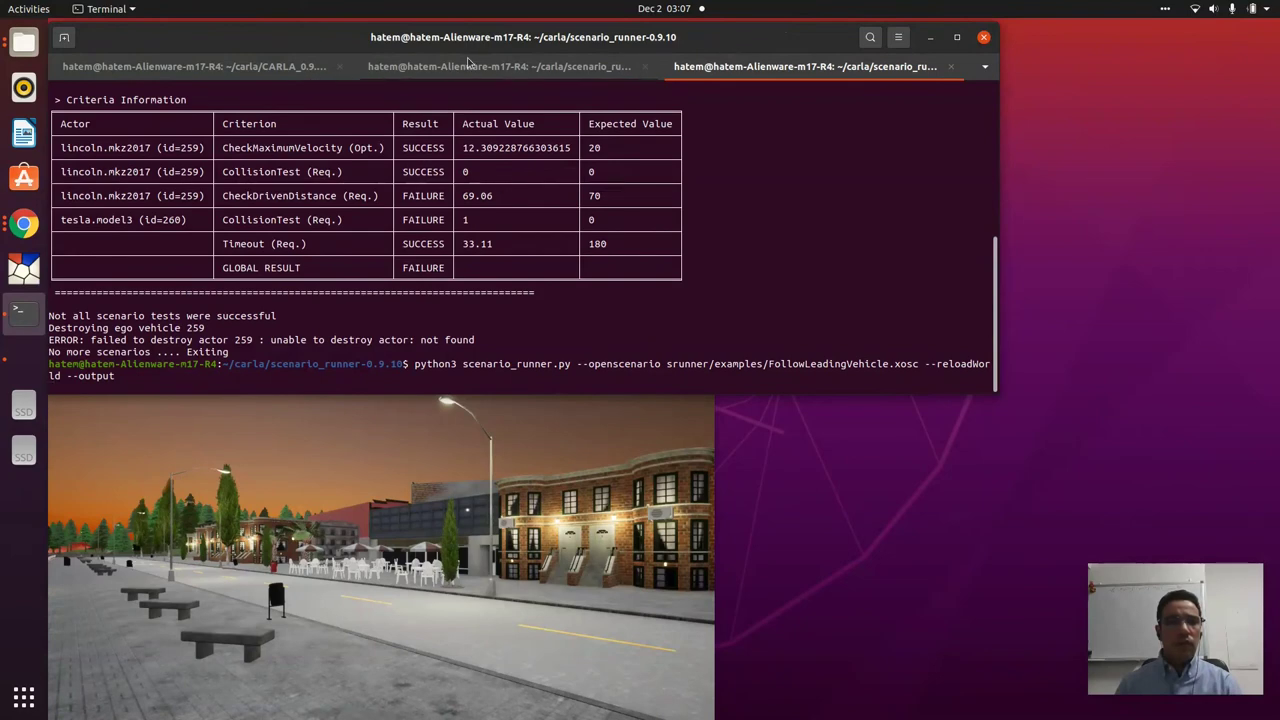
pyautogui.click(480, 66)
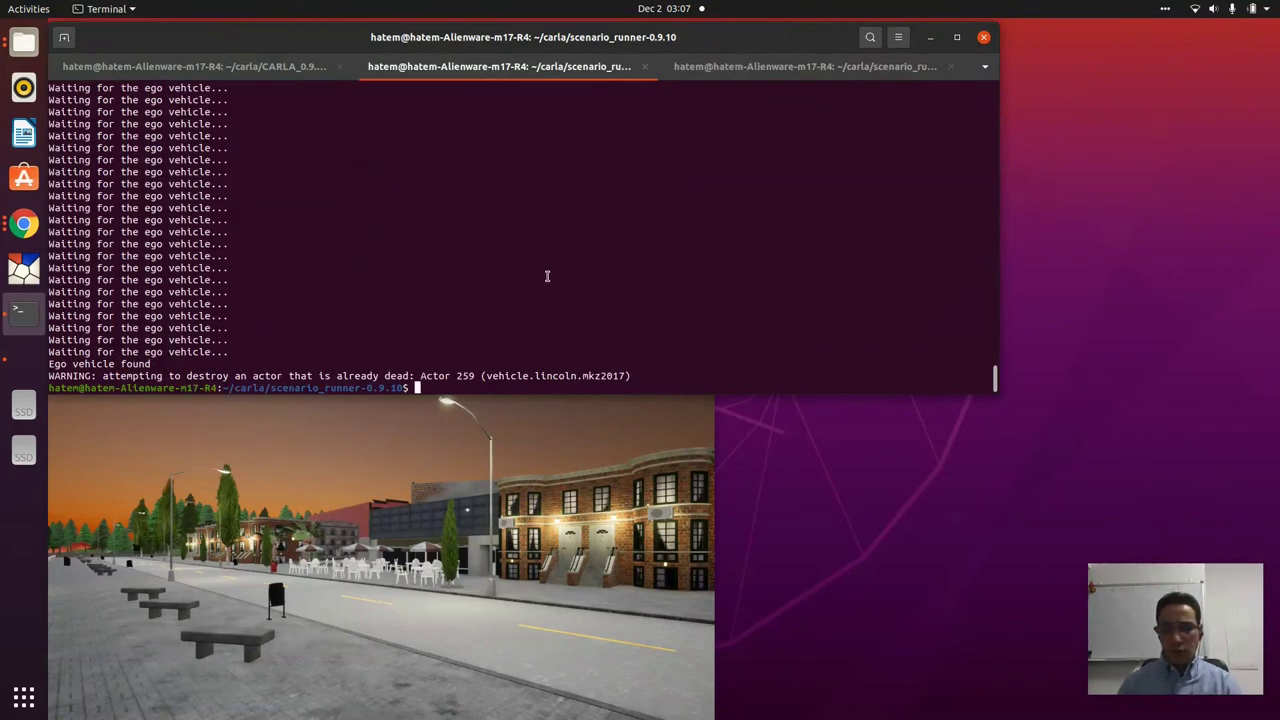
pyautogui.press('Up')
pyautogui.press('Return')
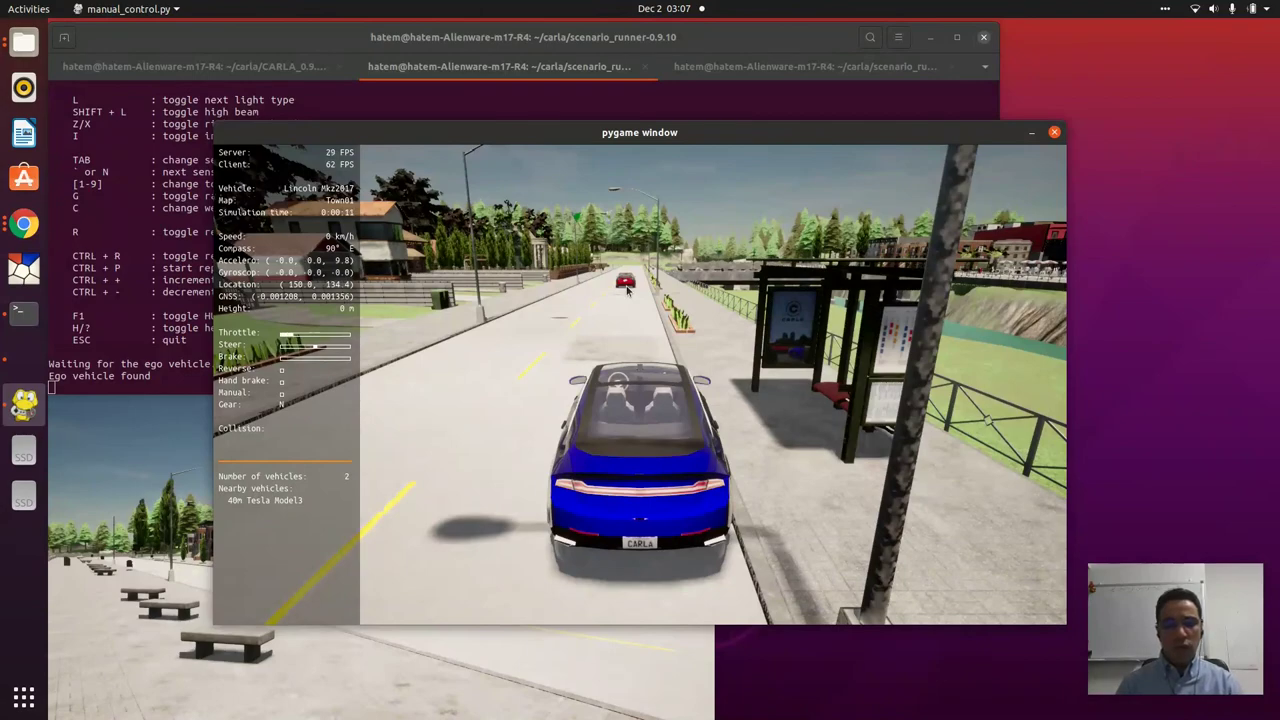
# Step: Drive the ego Lincoln forward behind the red leading Tesla, then quit manual control
pyautogui.press('w')
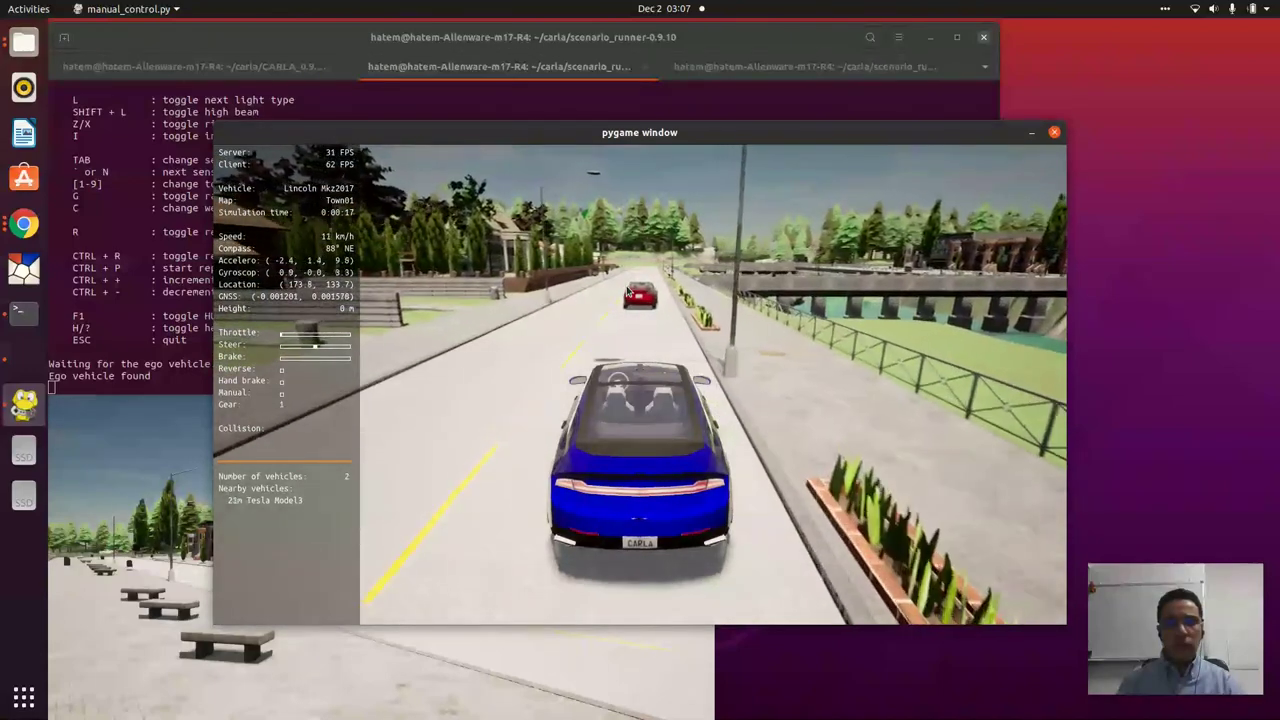
pyautogui.press('w')
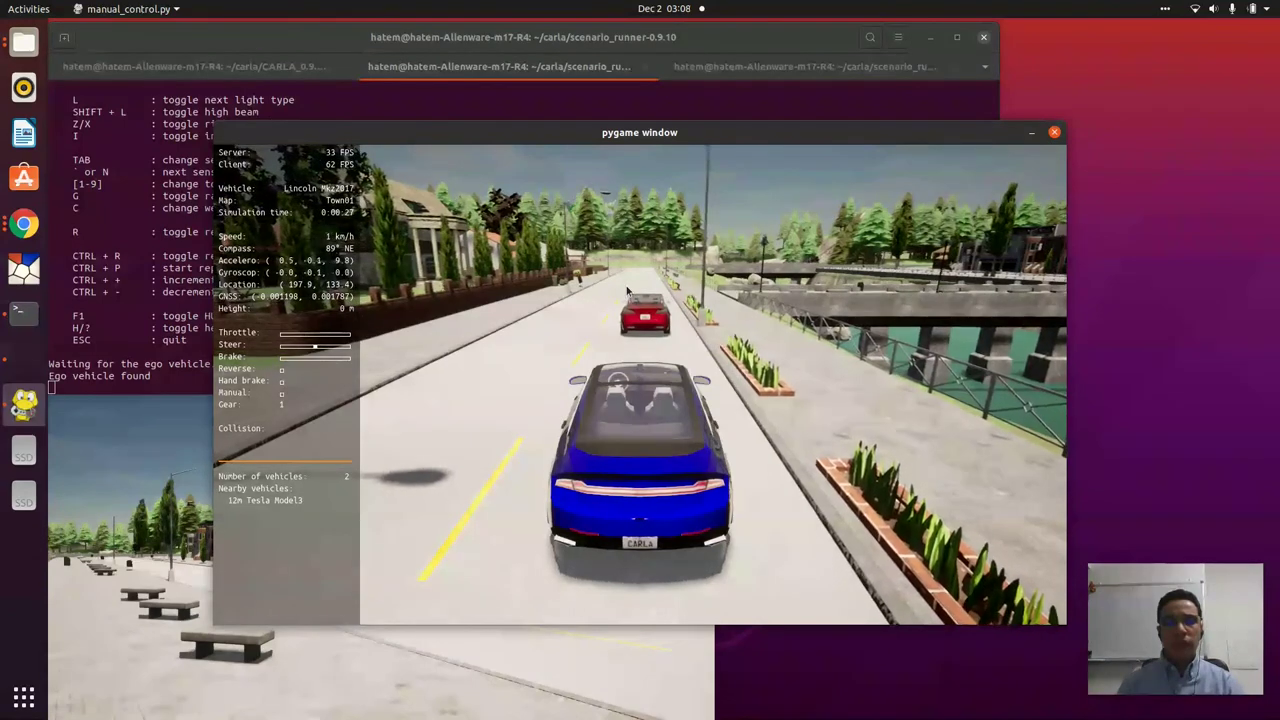
pyautogui.press('w')
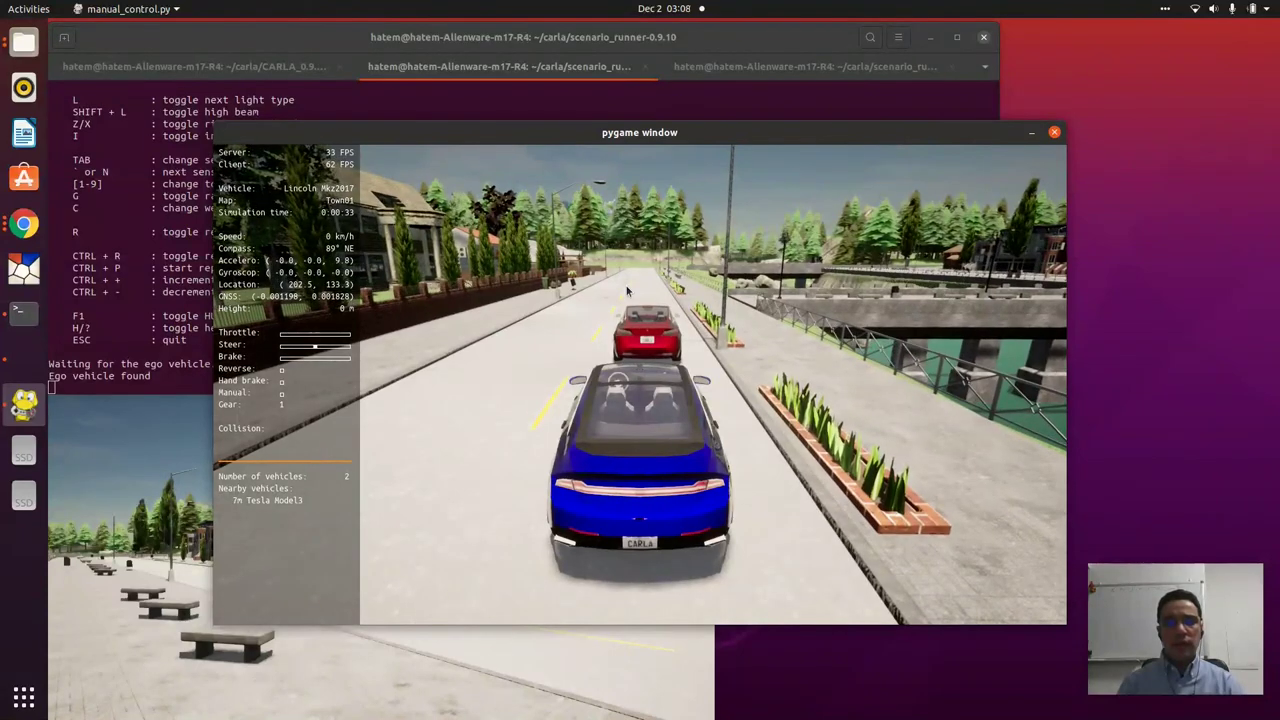
pyautogui.press('Escape')
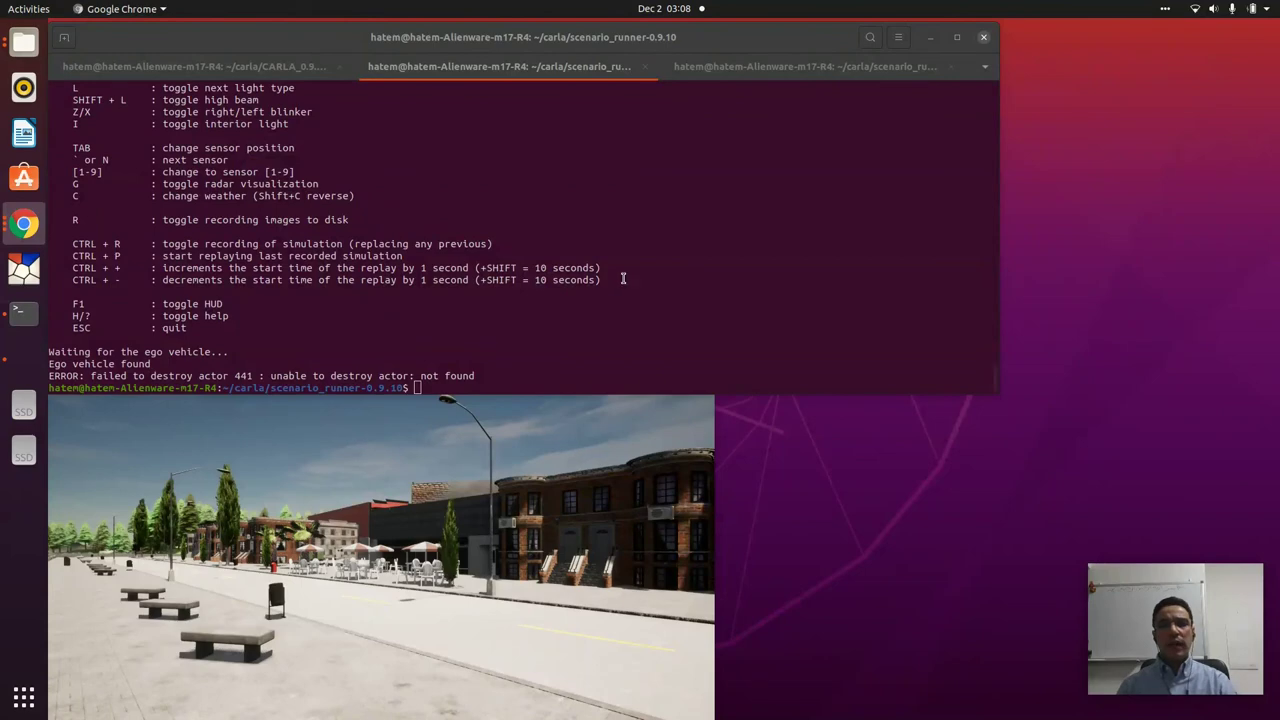
# Step: Show the criteria table in the third terminal tab and highlight RunningRedLightTest through GLOBAL RESULT
pyautogui.click(731, 66)
pyautogui.scroll(1, 403, 121)
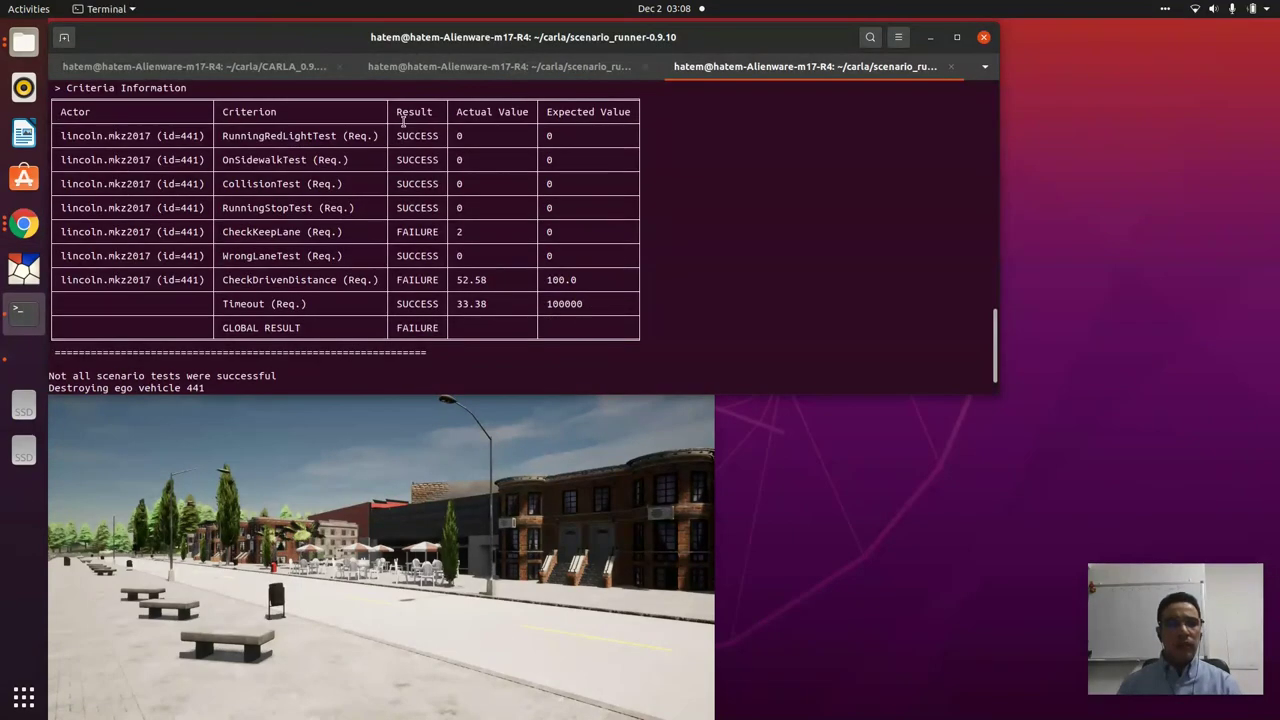
pyautogui.moveTo(304, 135); pyautogui.dragTo(500, 277)
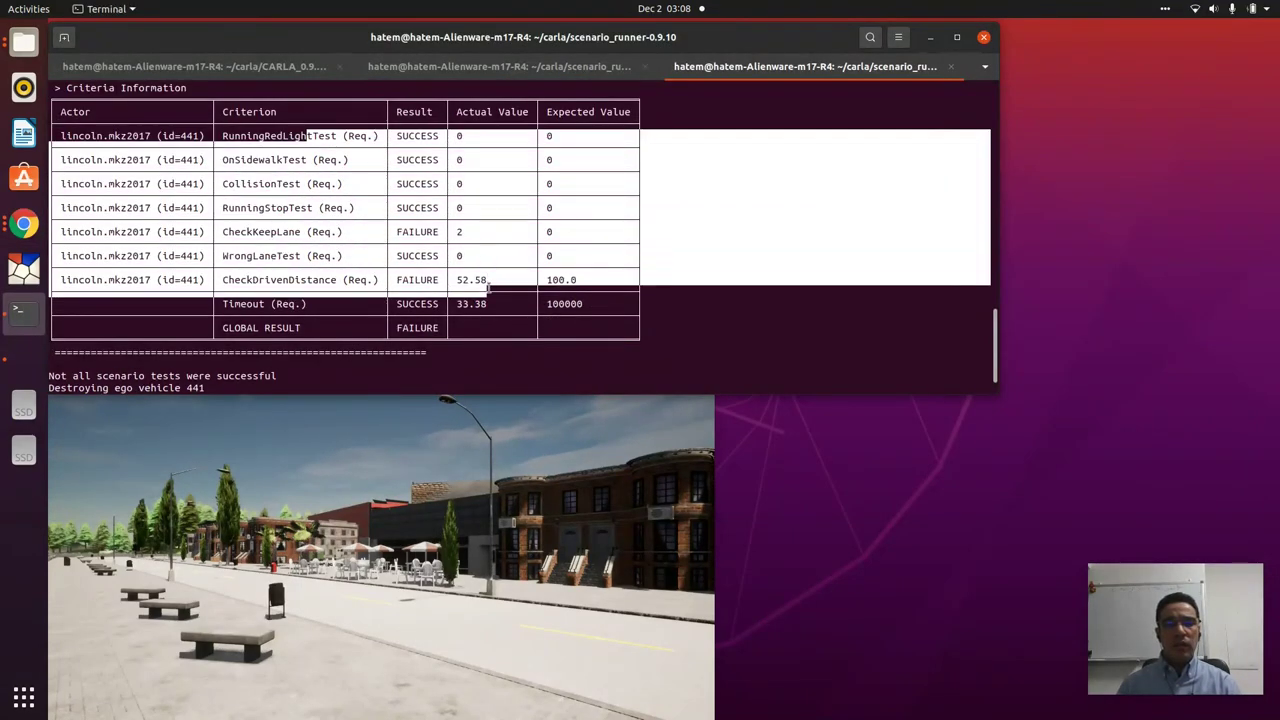
pyautogui.click(486, 300)
pyautogui.moveTo(450, 331); pyautogui.dragTo(306, 160)
pyautogui.click(307, 160)
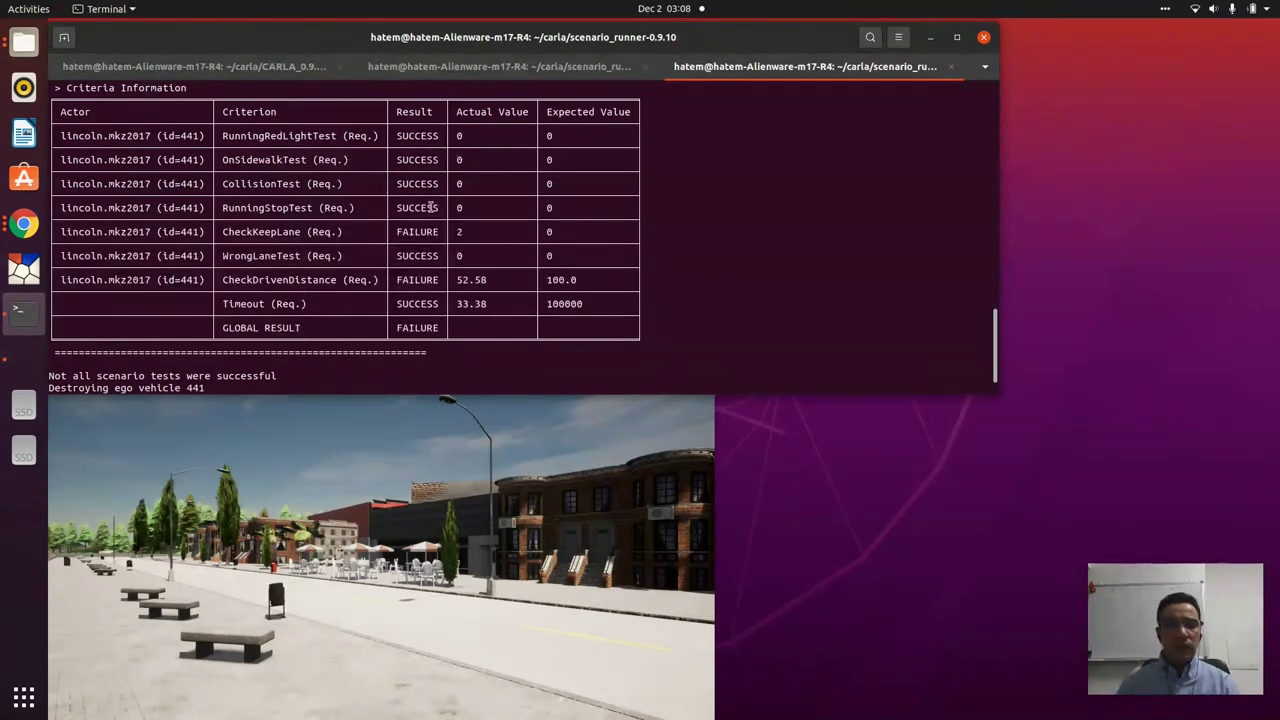
# Step: Highlight OnSidewalkTest, WrongLaneTest and the failed CheckKeepLane row in the criteria table
pyautogui.moveTo(421, 158); pyautogui.dragTo(462, 234)
pyautogui.click(462, 236)
pyautogui.tripleClick(368, 250)
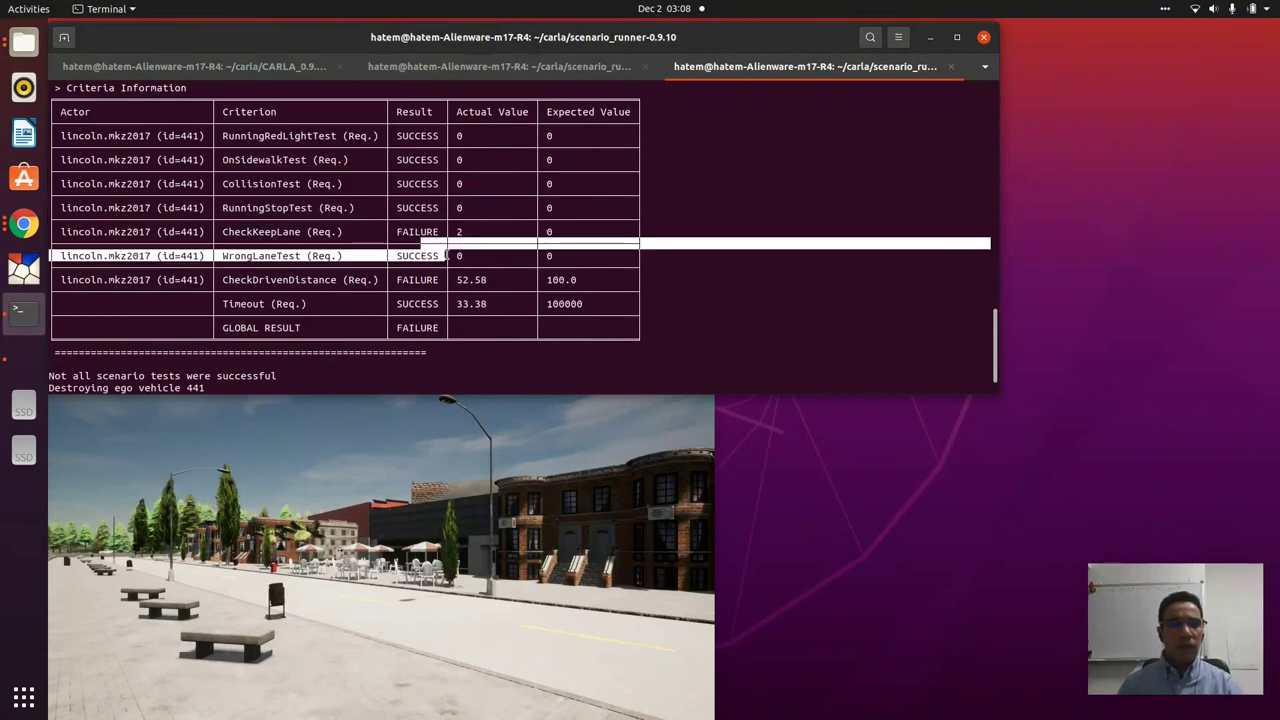
pyautogui.click(292, 247)
pyautogui.moveTo(257, 238); pyautogui.dragTo(322, 236)
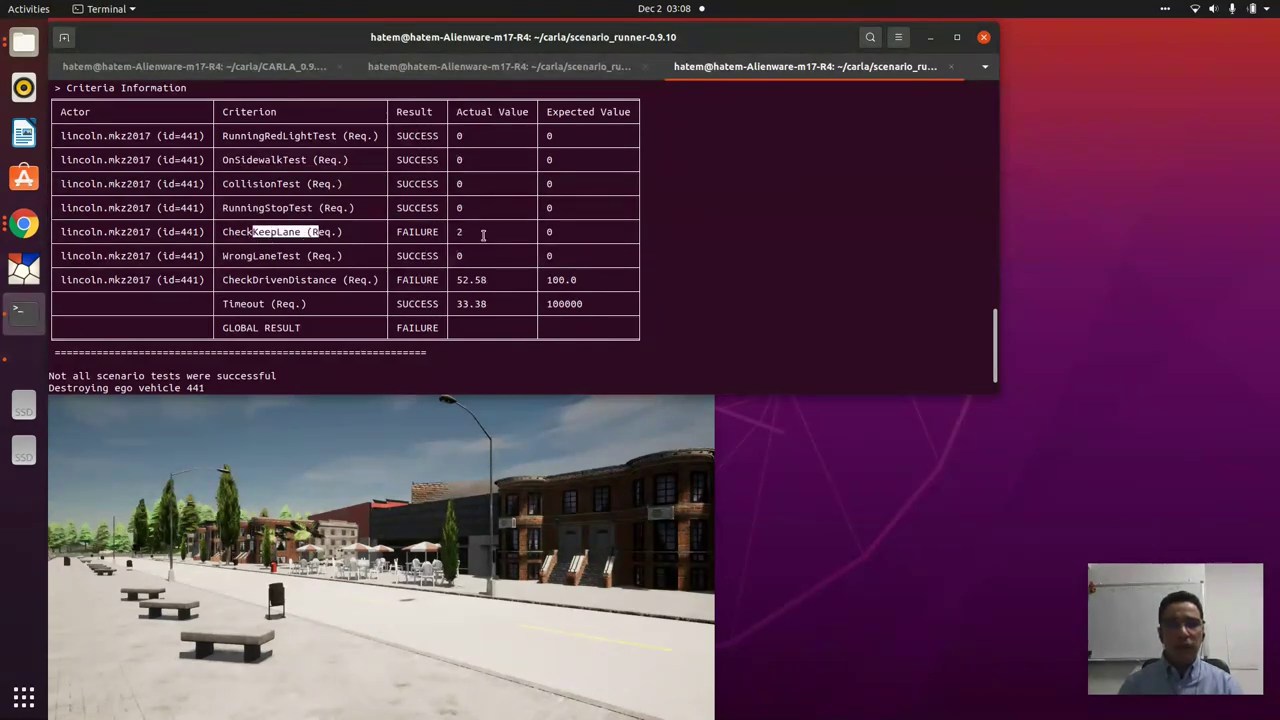
pyautogui.moveTo(480, 234); pyautogui.dragTo(470, 246)
pyautogui.click(445, 280)
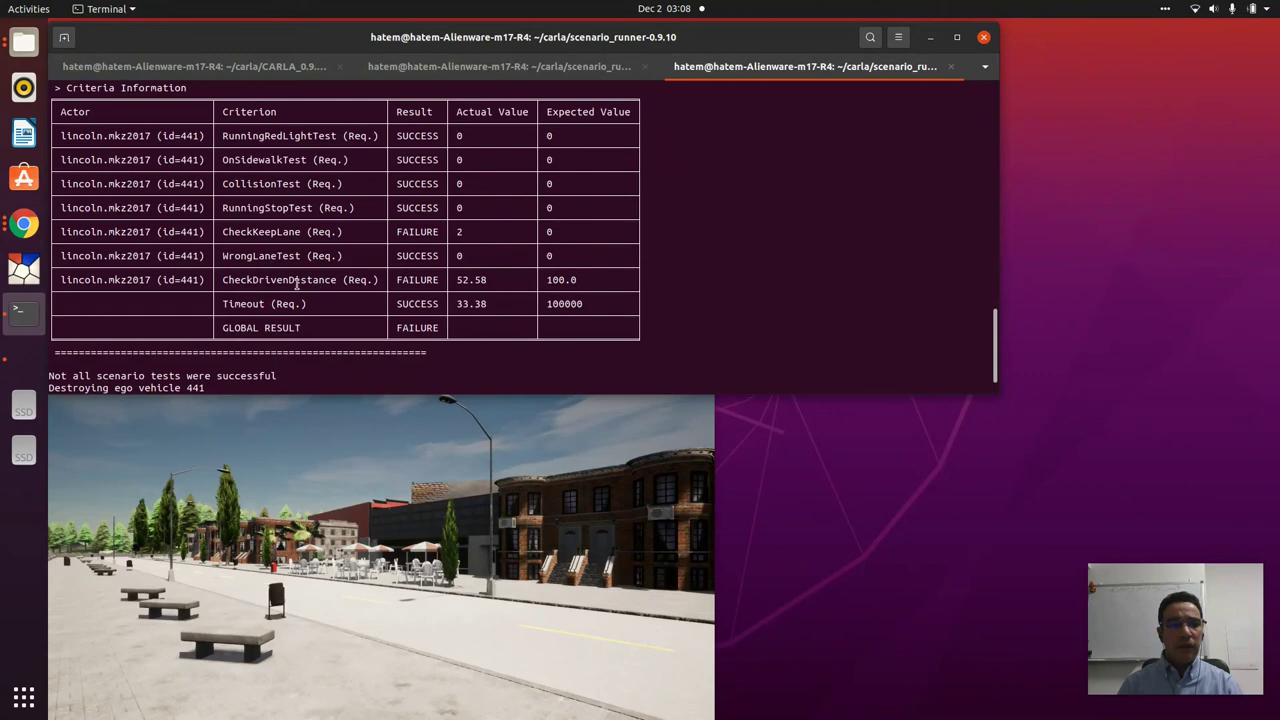
# Step: Highlight the failed CheckKeepLane and CheckDrivenDistance rows, then return to the Google Slides deck
pyautogui.moveTo(251, 282); pyautogui.dragTo(340, 281)
pyautogui.click(357, 282)
pyautogui.moveTo(434, 225); pyautogui.dragTo(480, 304)
pyautogui.click(486, 293)
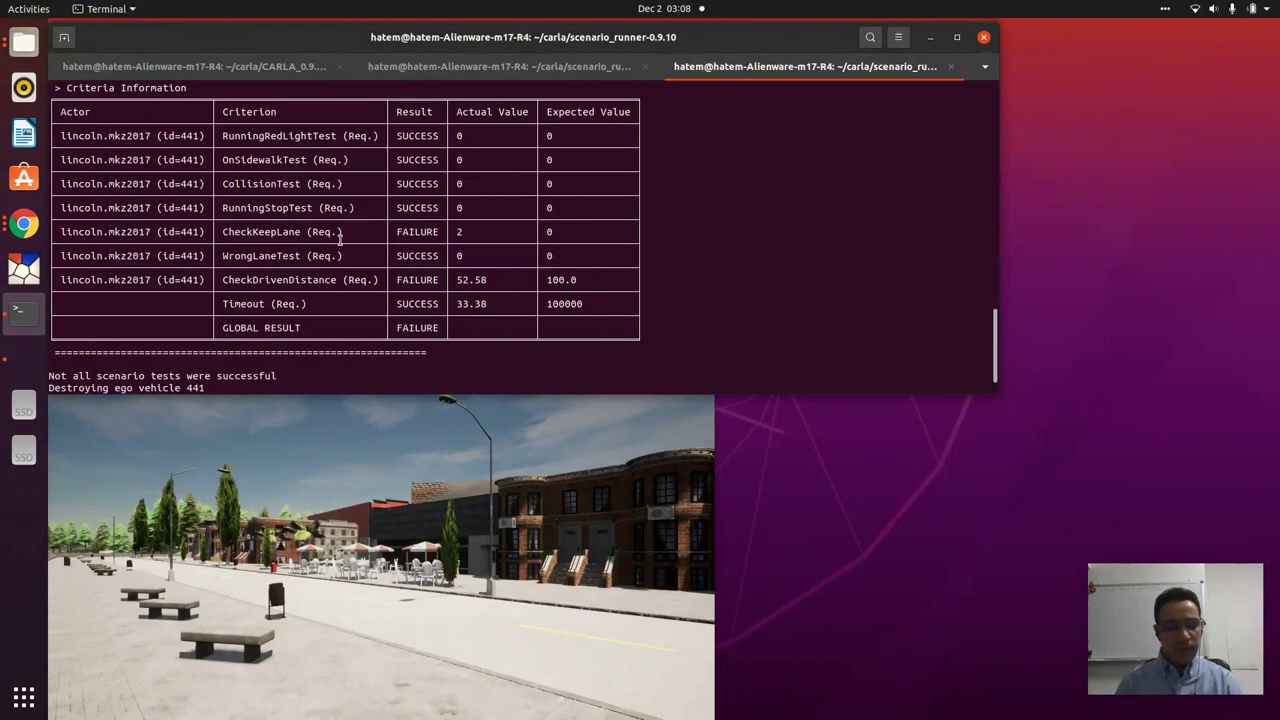
pyautogui.hotkey('alt', 'Tab')
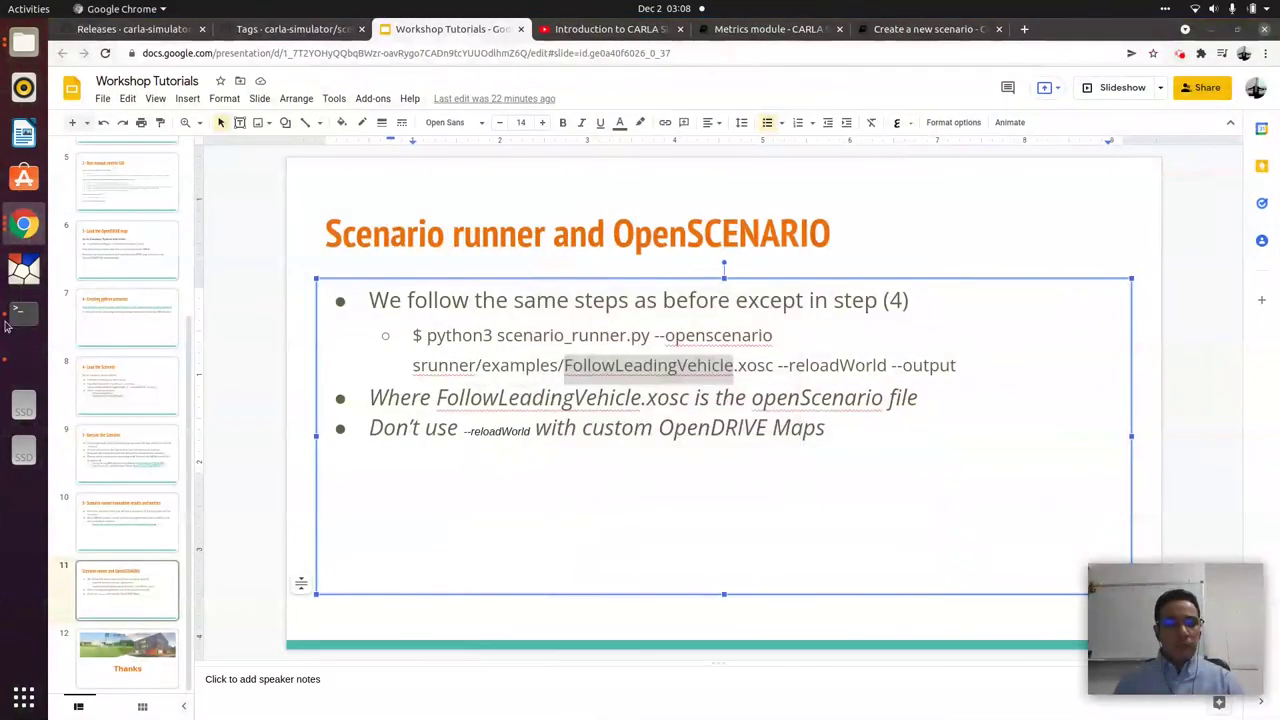
# Step: Go to slide 12, the closing 'Thanks' slide with the Nagoya University and Hochschule Augsburg banner
pyautogui.click(136, 655)
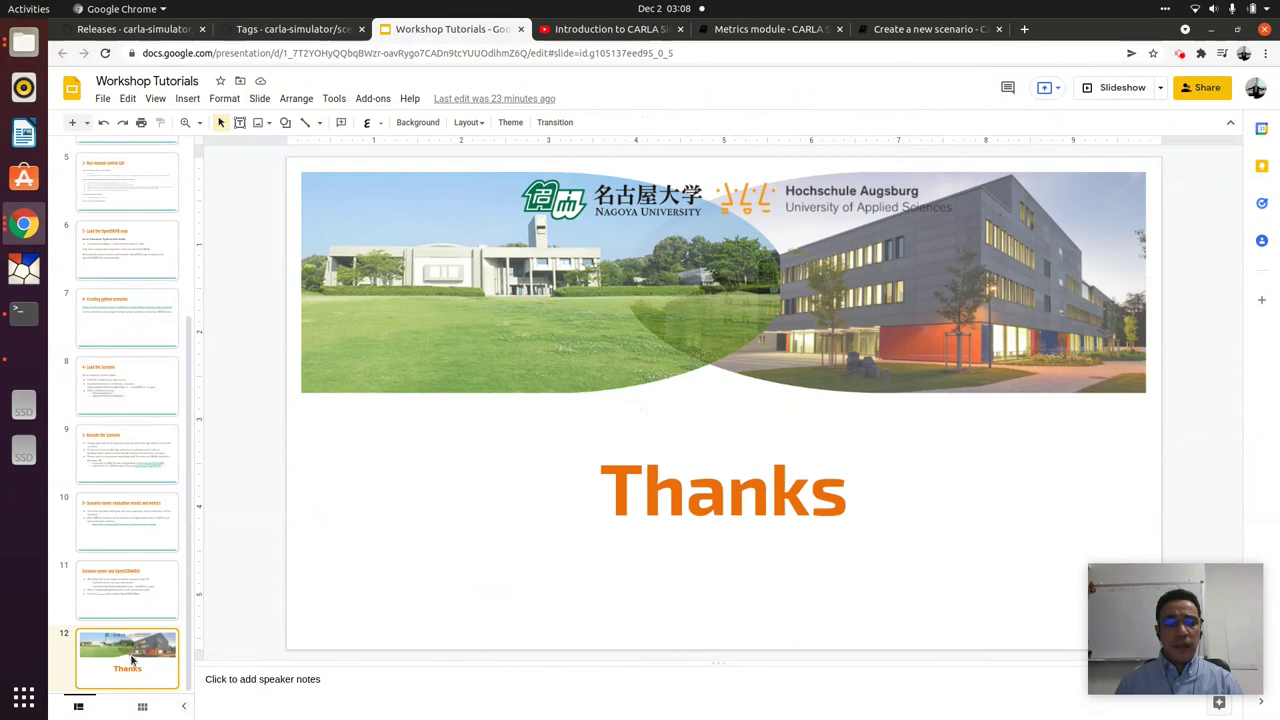